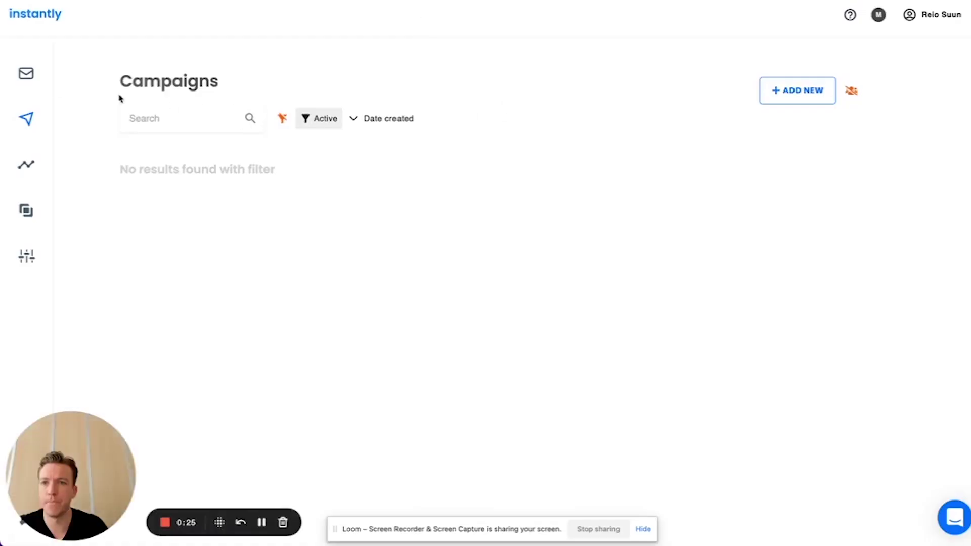
Open Email Accounts, bring up the ADD NEW account page, then return to the list
{"action": "left_click", "coordinate": [16, 79]}
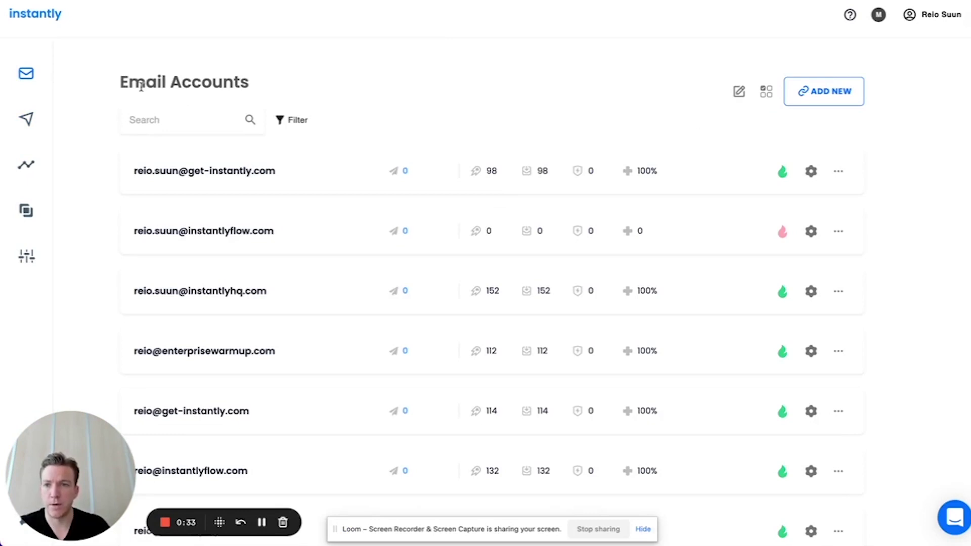
{"action": "left_click_drag", "start_coordinate": [145, 85], "coordinate": [213, 89]}
{"action": "left_click", "coordinate": [272, 90]}
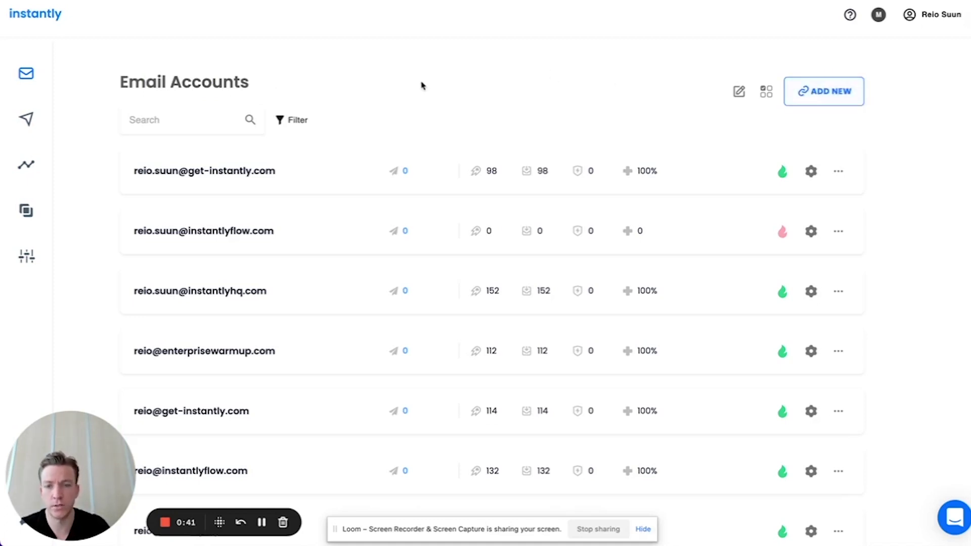
{"action": "left_click", "coordinate": [824, 92]}
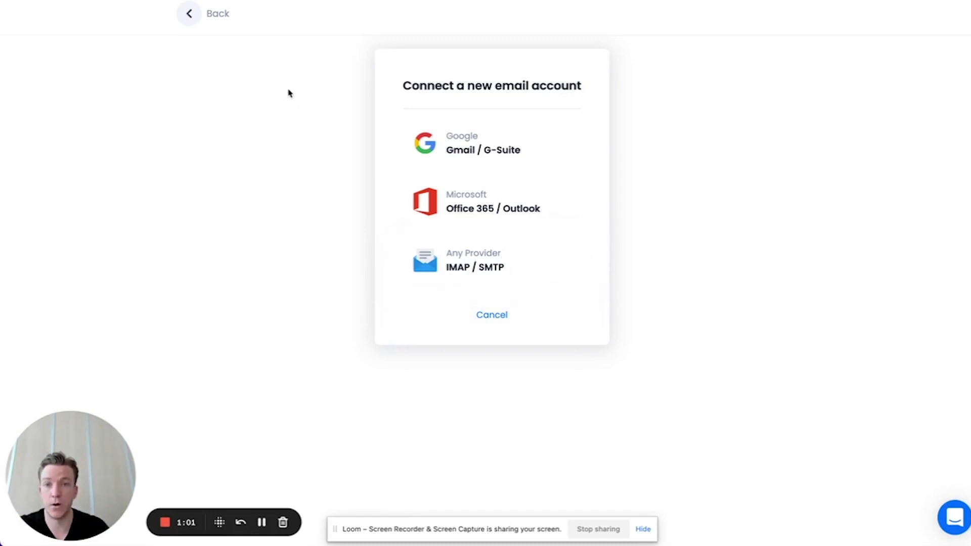
{"action": "left_click", "coordinate": [189, 14]}
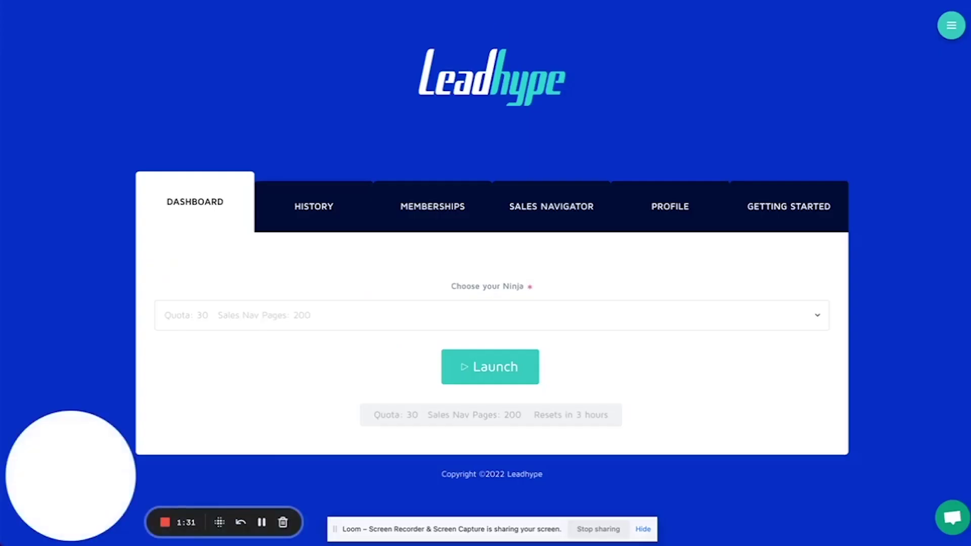
{"action": "key", "text": "ctrl+Tab"}
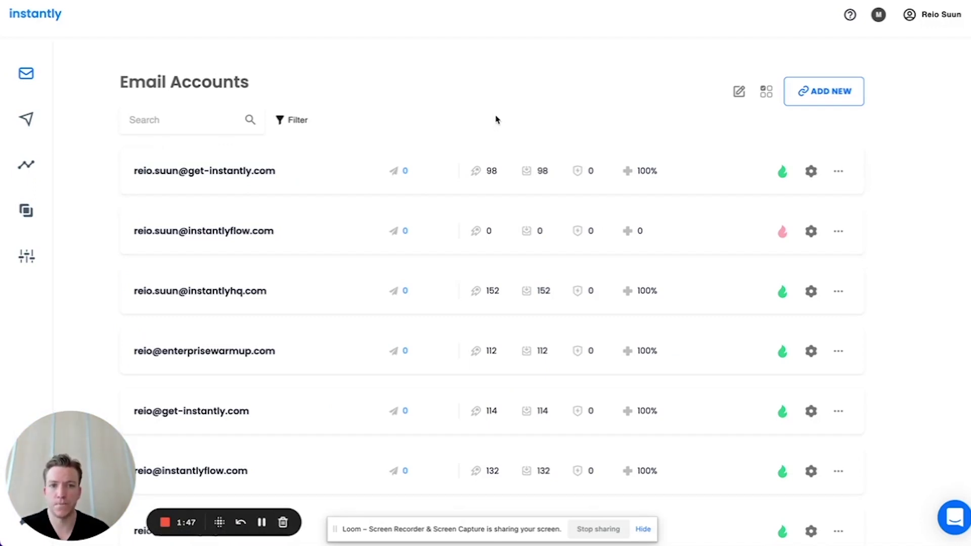
{"action": "scroll", "coordinate": [497, 119], "scroll_direction": "down", "scroll_amount": 1}
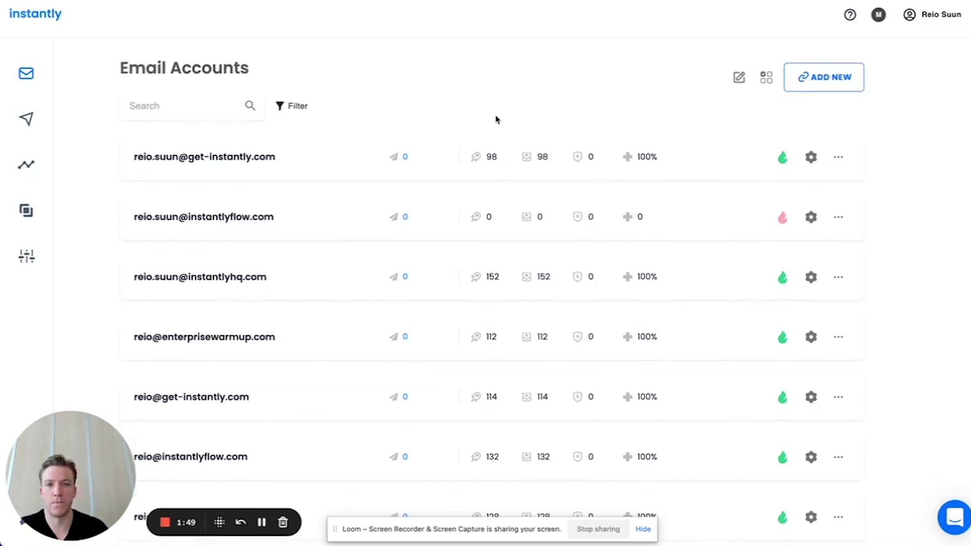
{"action": "scroll", "coordinate": [497, 119], "scroll_direction": "up", "scroll_amount": 1}
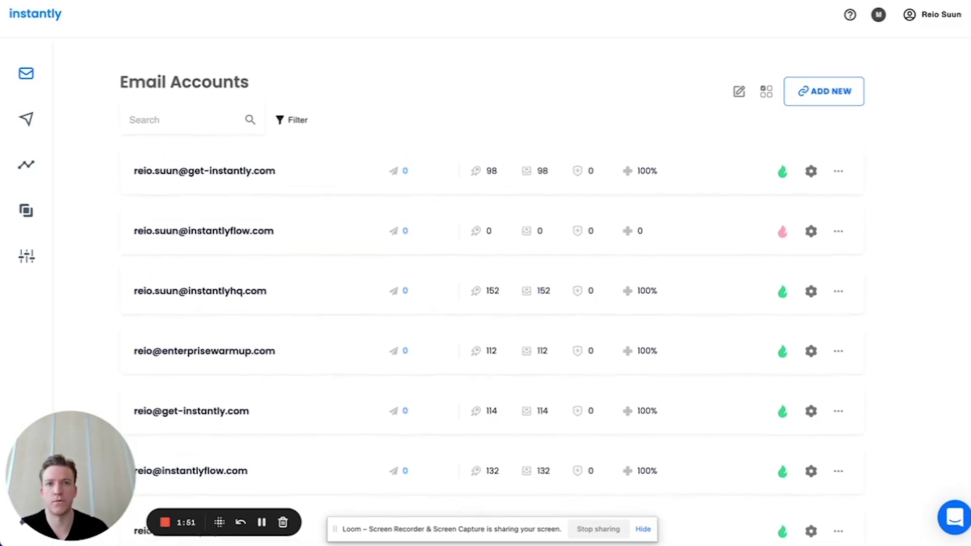
{"action": "key", "text": "ctrl+Tab"}
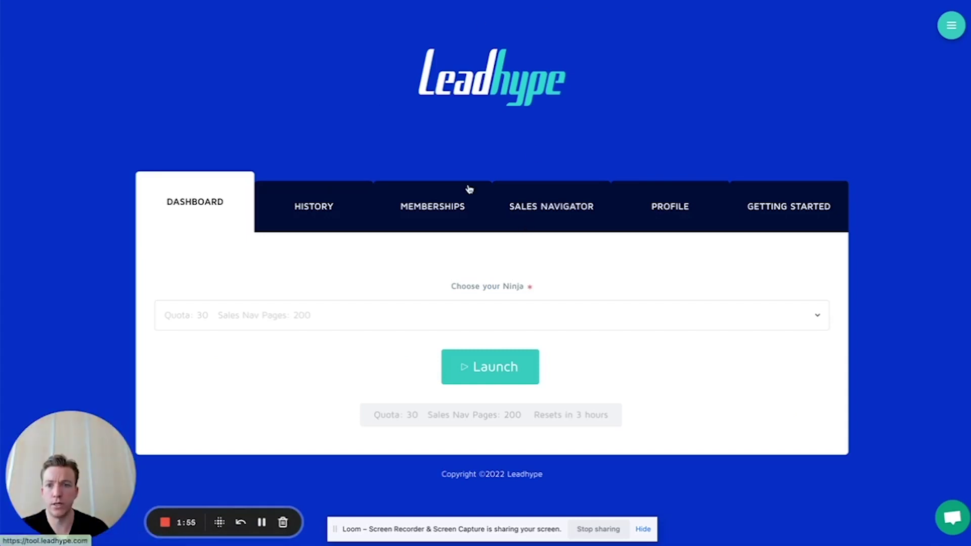
{"action": "left_click", "coordinate": [540, 215]}
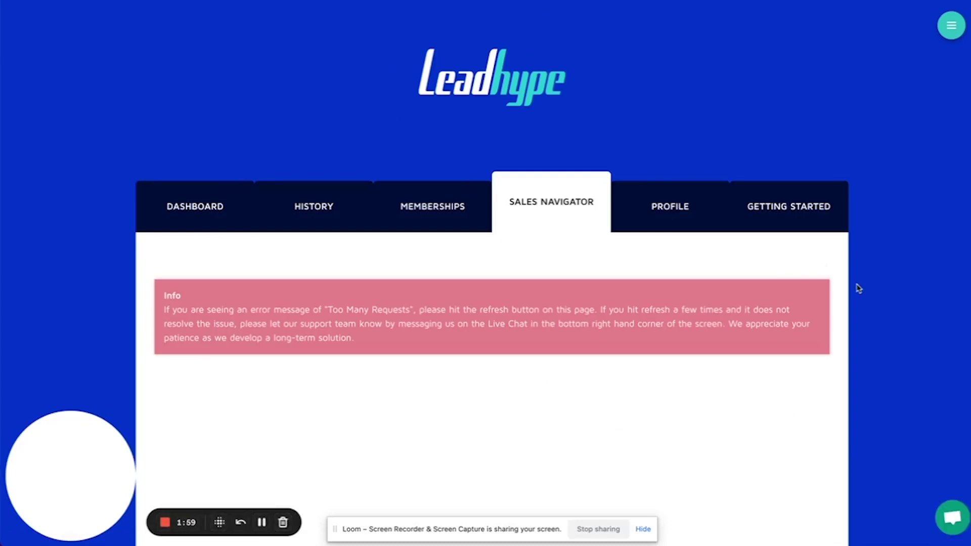
Close the Pin filters and advanced filters tips, then open the Industry filter
{"action": "scroll", "coordinate": [832, 320], "scroll_direction": "down", "scroll_amount": 4}
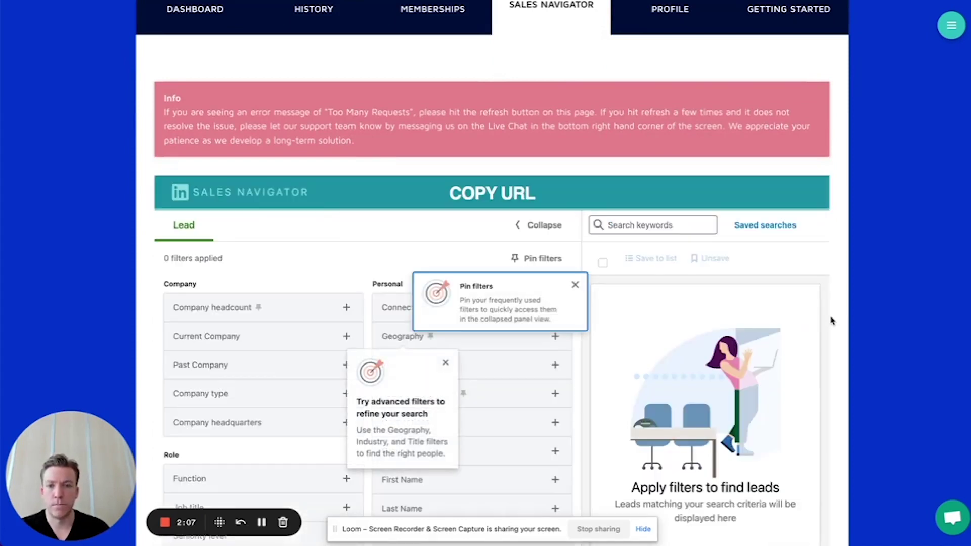
{"action": "left_click", "coordinate": [575, 286]}
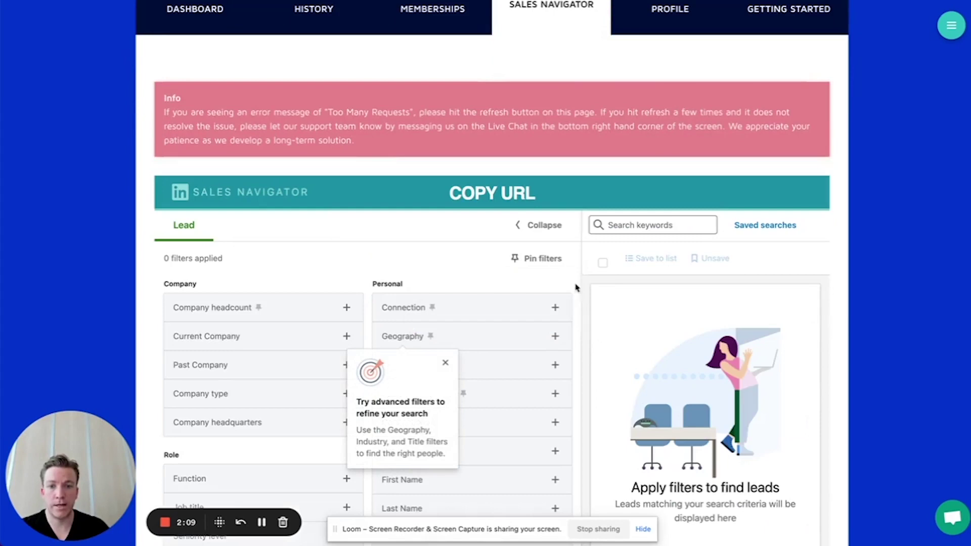
{"action": "left_click", "coordinate": [445, 364]}
{"action": "scroll", "coordinate": [833, 280], "scroll_direction": "down", "scroll_amount": 2}
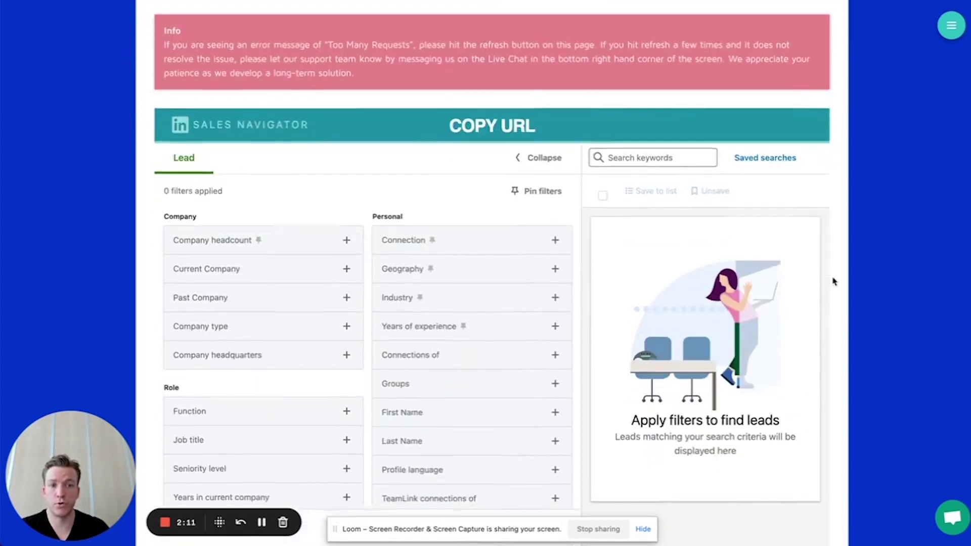
{"action": "scroll", "coordinate": [834, 281], "scroll_direction": "down", "scroll_amount": 2}
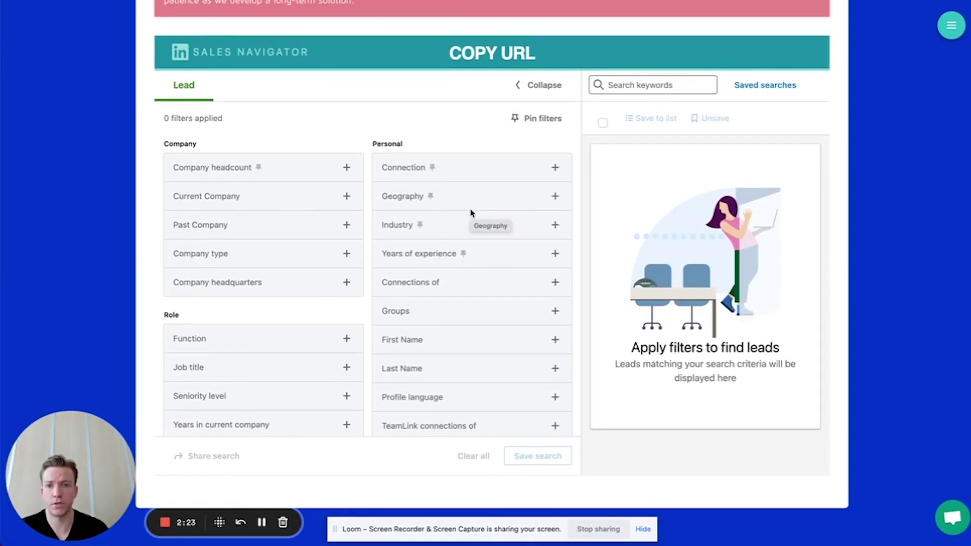
{"action": "left_click", "coordinate": [448, 229]}
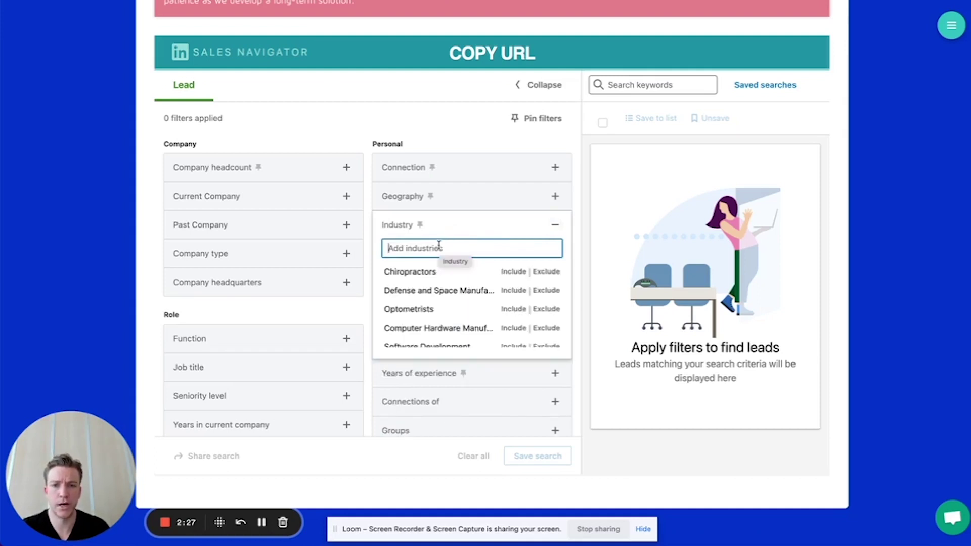
Include Retail Apparel and Fashion as the Industry filter, giving 5M+ results
{"action": "type", "text": "fashion"}
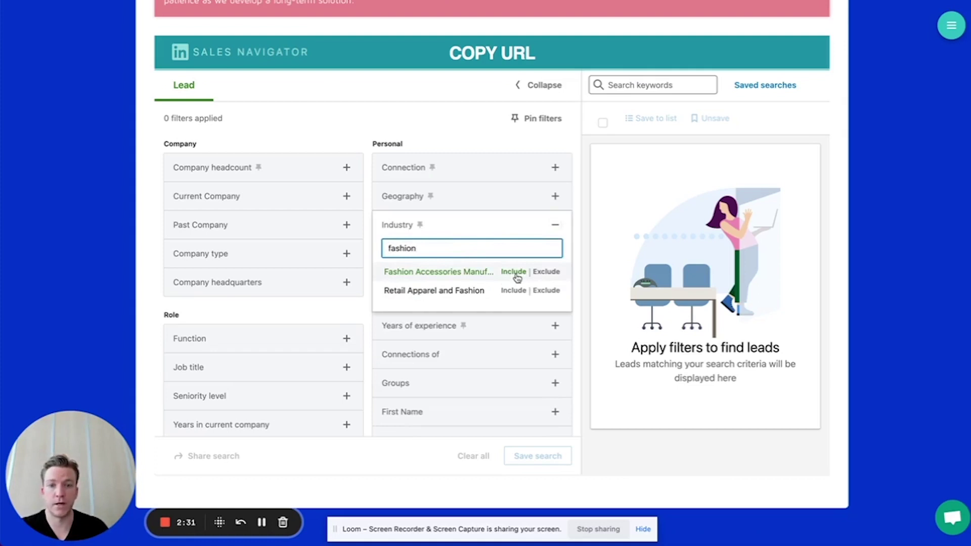
{"action": "left_click", "coordinate": [520, 293]}
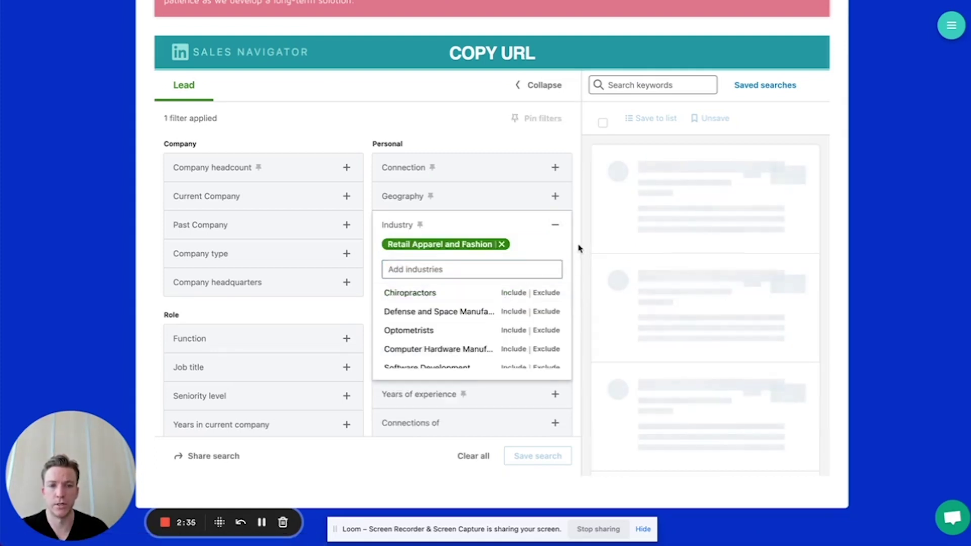
{"action": "left_click", "coordinate": [580, 248]}
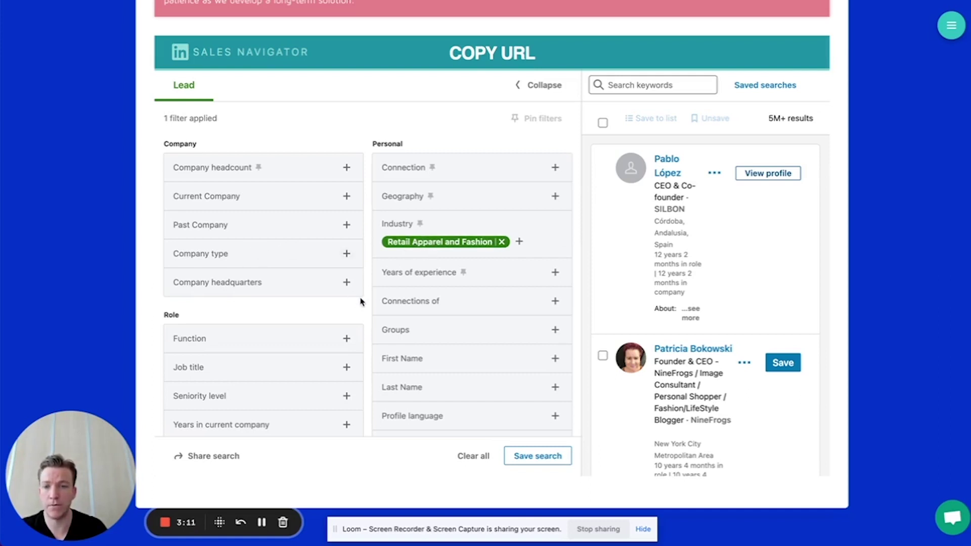
{"action": "left_click", "coordinate": [473, 201]}
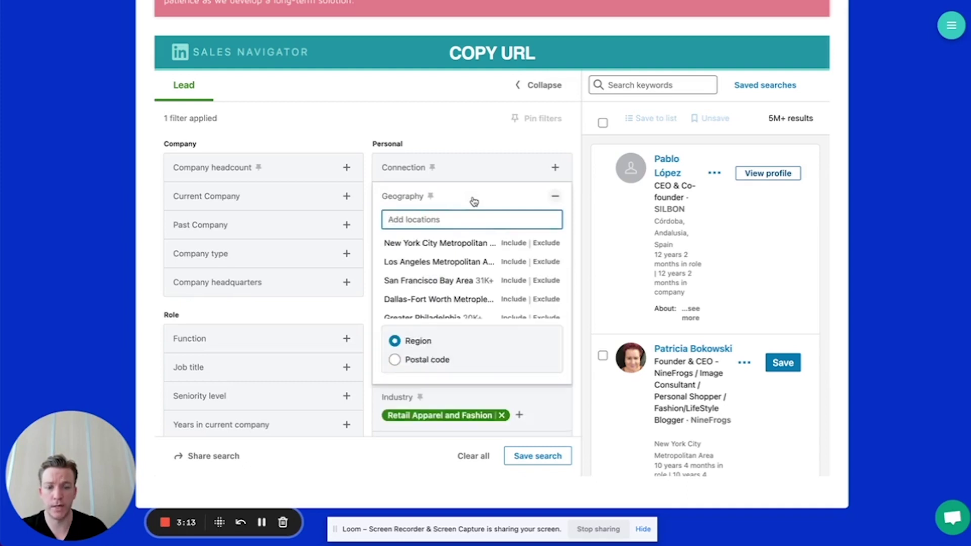
Add Los Angeles, California, United States as the Geography filter
{"action": "type", "text": "los angeles"}
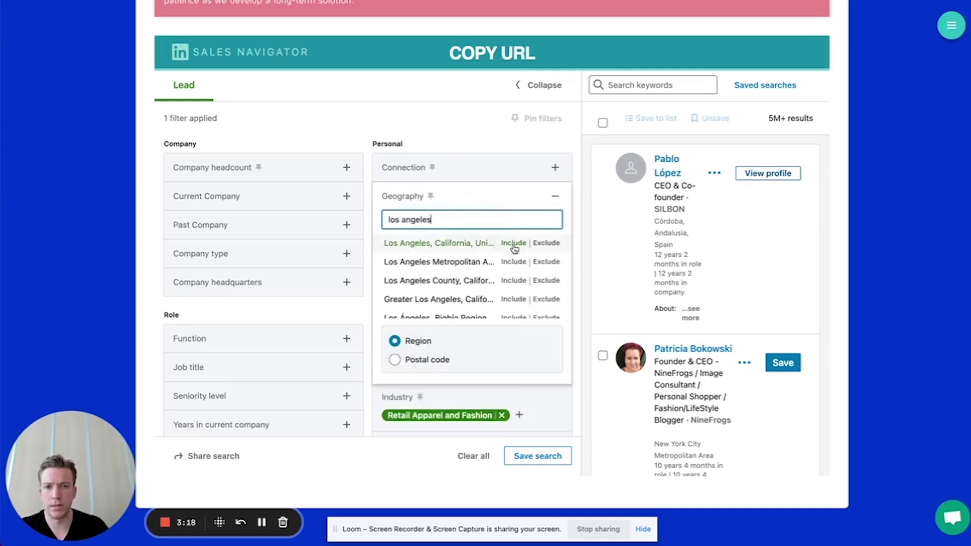
{"action": "left_click", "coordinate": [513, 244]}
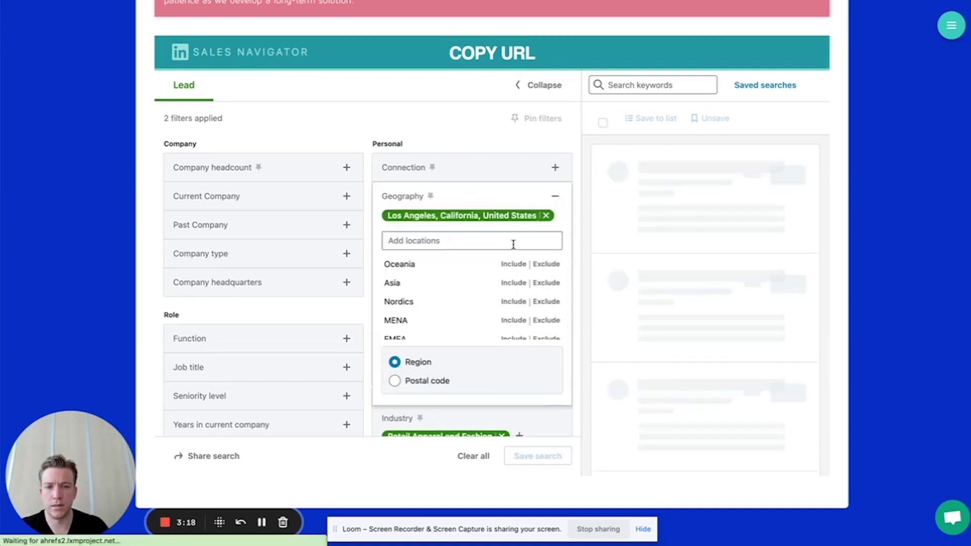
{"action": "left_click", "coordinate": [580, 227]}
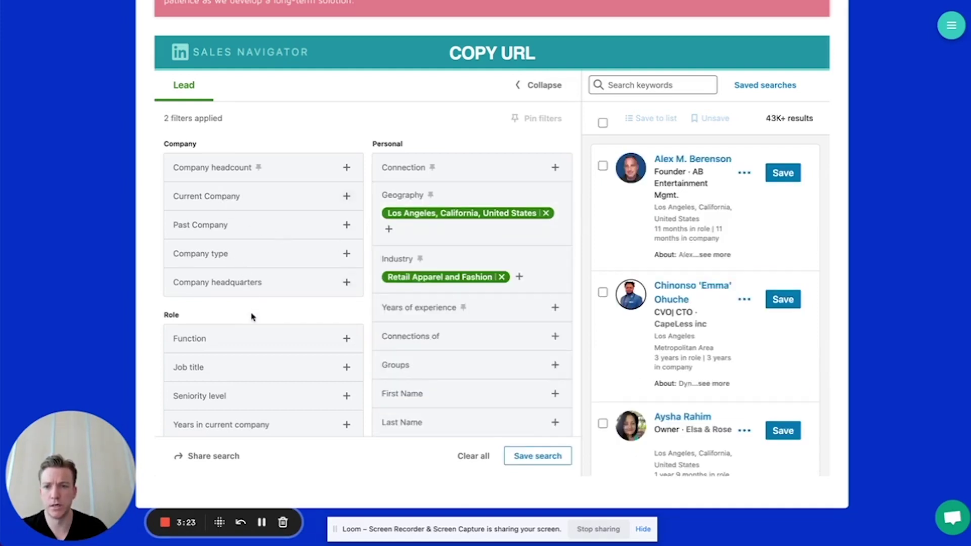
Include Chief Executive Officer in the Job title filter
{"action": "scroll", "coordinate": [251, 316], "scroll_direction": "down", "scroll_amount": 1}
{"action": "left_click", "coordinate": [245, 332]}
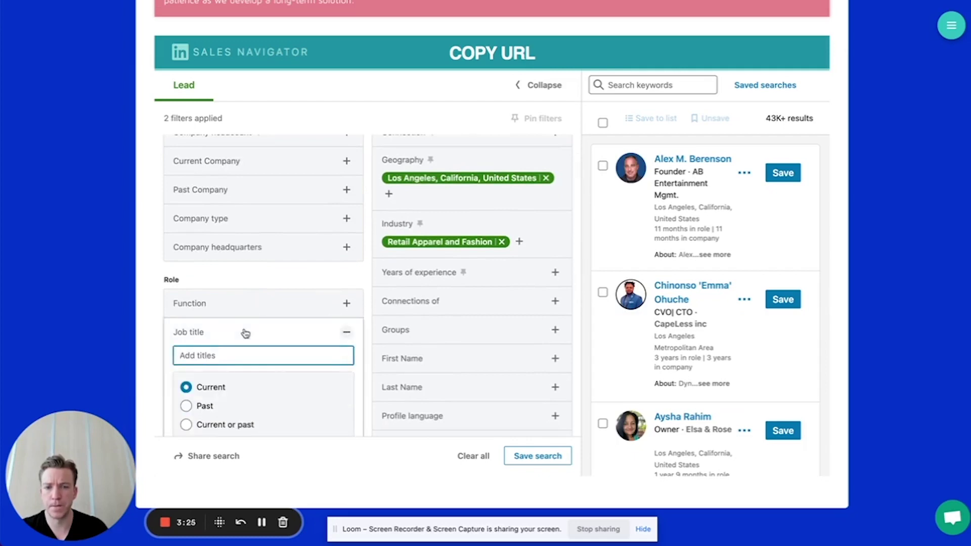
{"action": "type", "text": "CEO"}
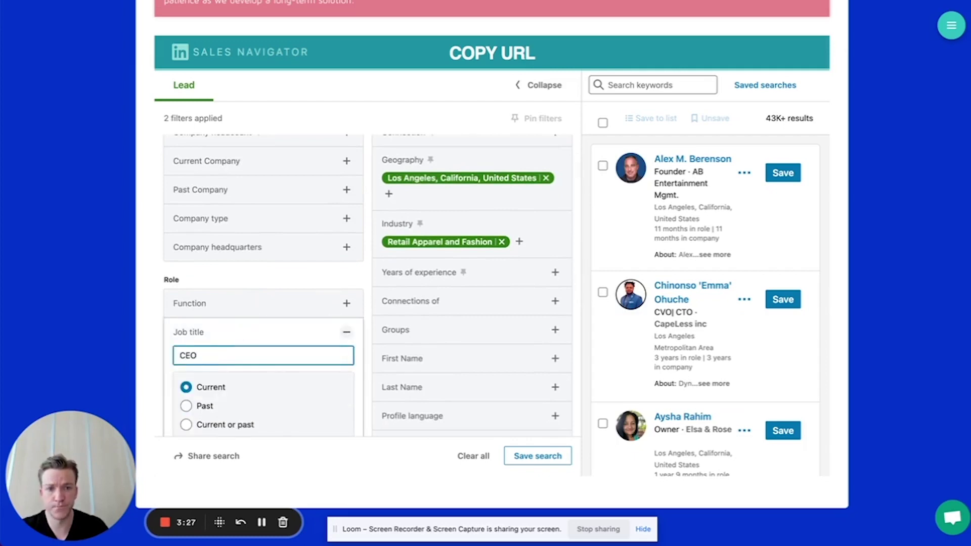
{"action": "left_click", "coordinate": [300, 378]}
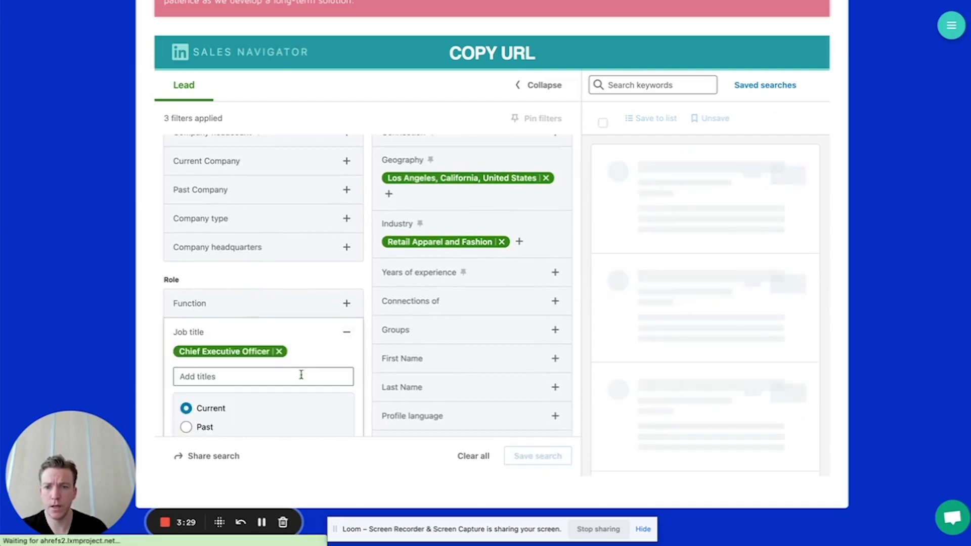
{"action": "left_click", "coordinate": [368, 279]}
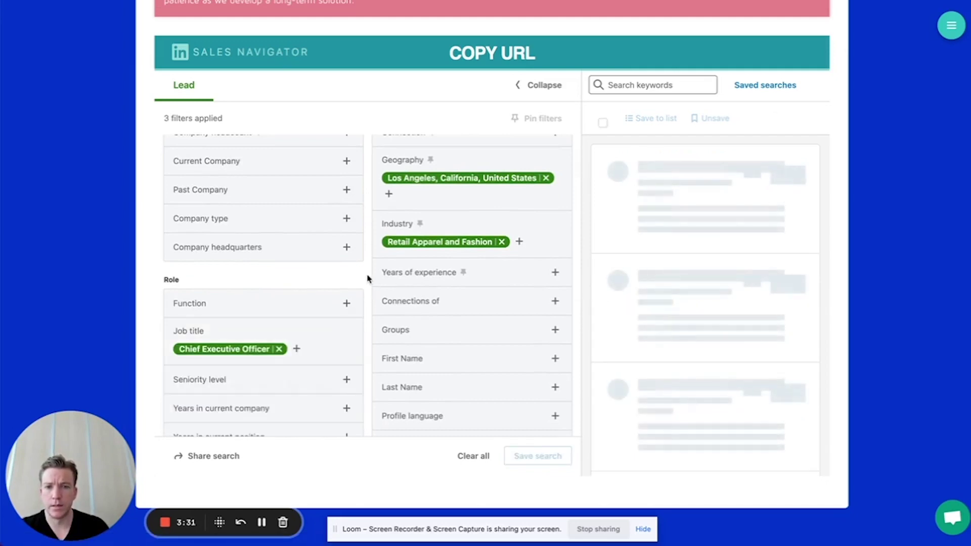
Copy the search URL for the 1.5K+ results and return to the dashboard
{"action": "scroll", "coordinate": [367, 278], "scroll_direction": "down", "scroll_amount": 1}
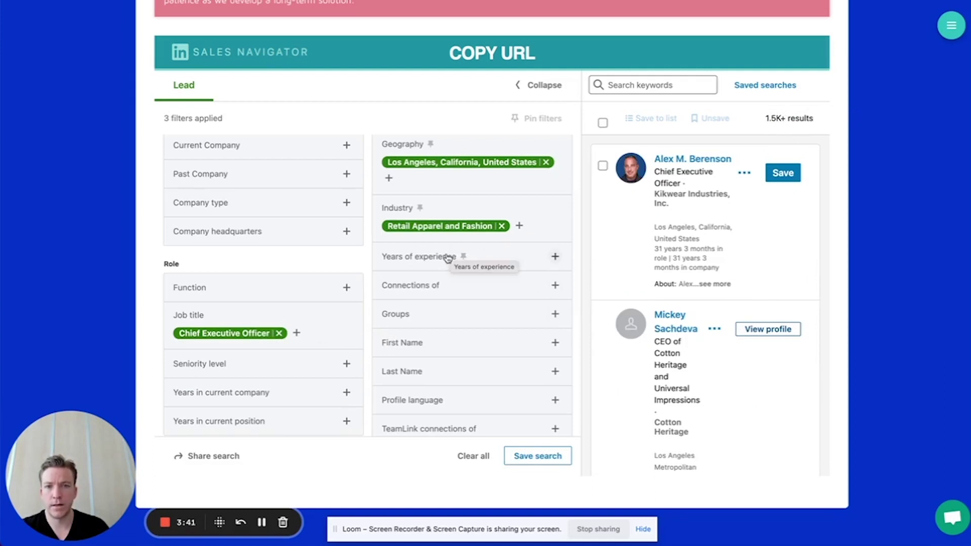
{"action": "scroll", "coordinate": [448, 258], "scroll_direction": "up", "scroll_amount": 2}
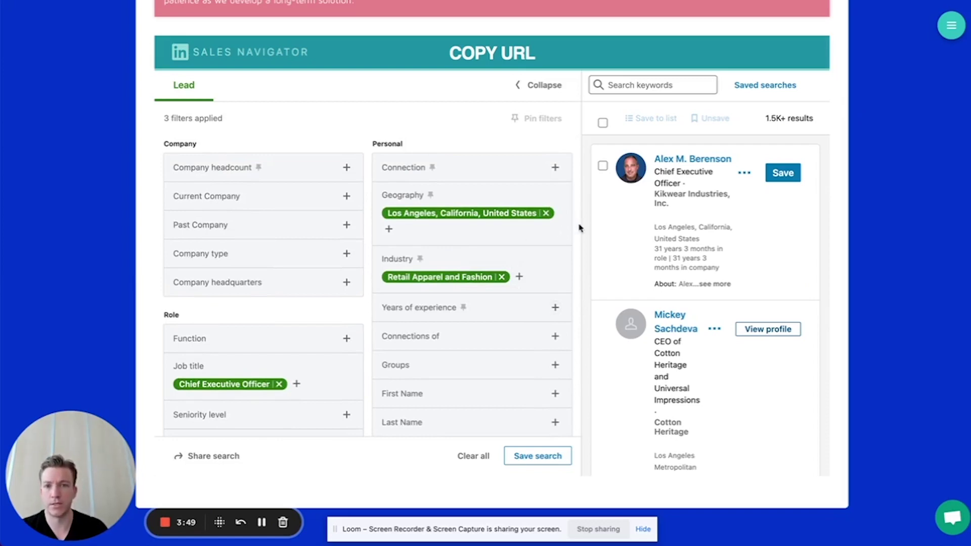
{"action": "left_click", "coordinate": [484, 51]}
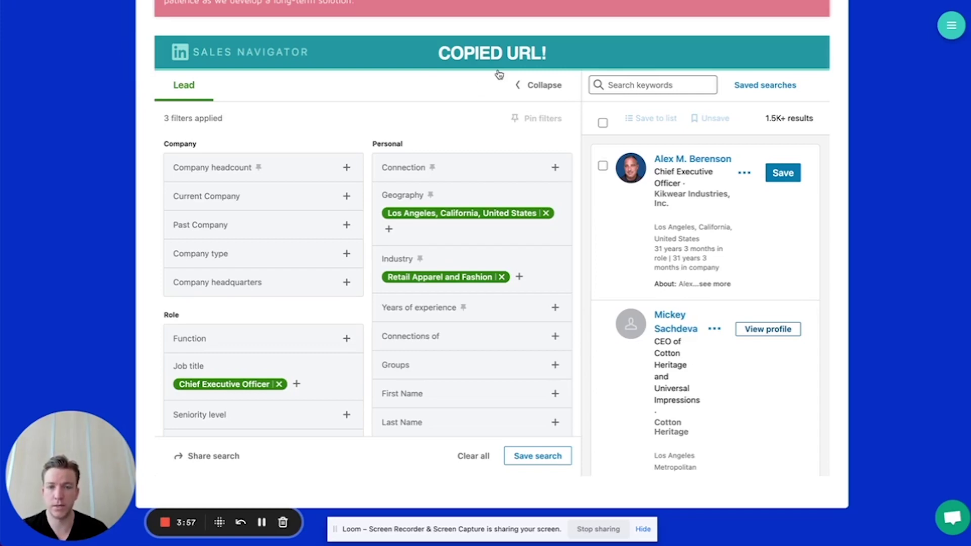
{"action": "scroll", "coordinate": [480, 122], "scroll_direction": "up", "scroll_amount": 5}
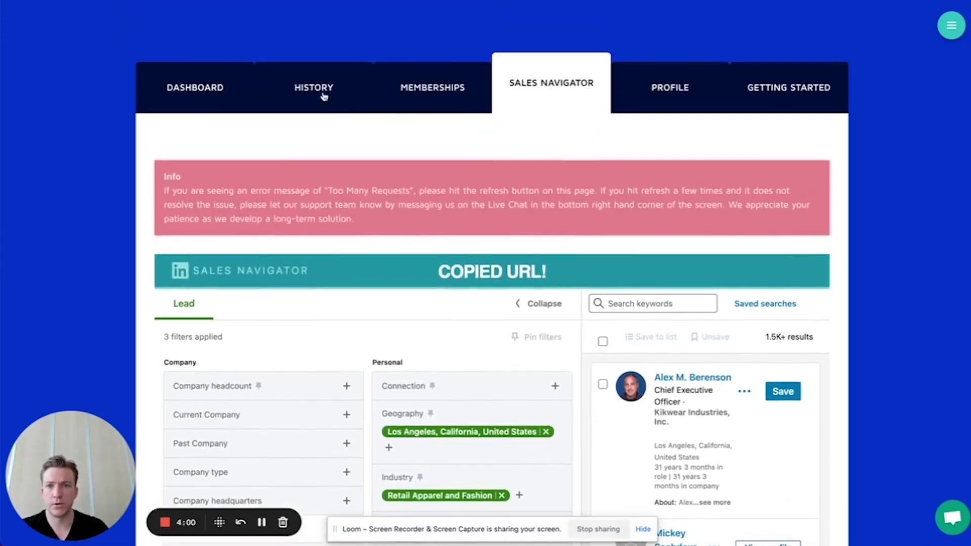
{"action": "left_click", "coordinate": [215, 89]}
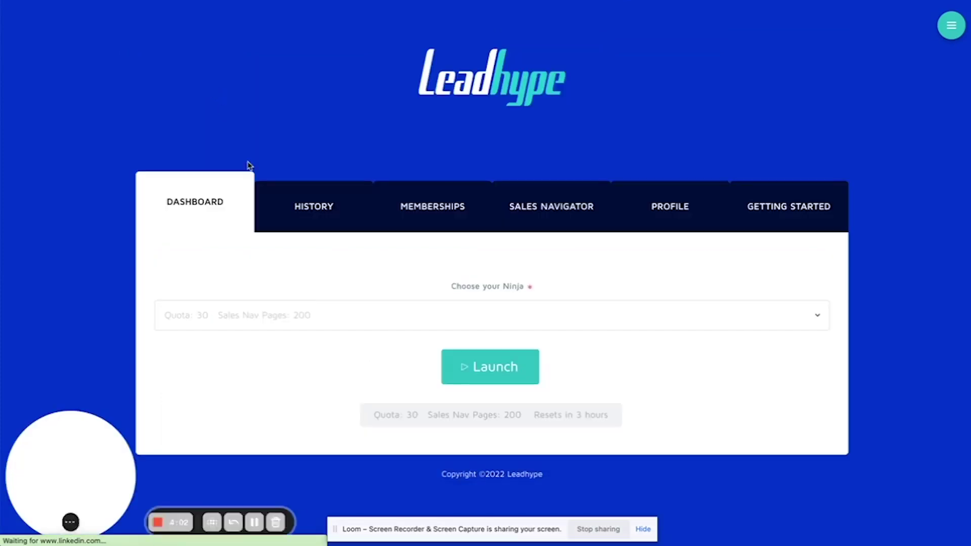
{"action": "left_click", "coordinate": [333, 325]}
Launch a Sales Navigator scrape named 'Fashion companies - LA - CEO' using the pasted search URL
{"action": "left_click", "coordinate": [213, 343]}
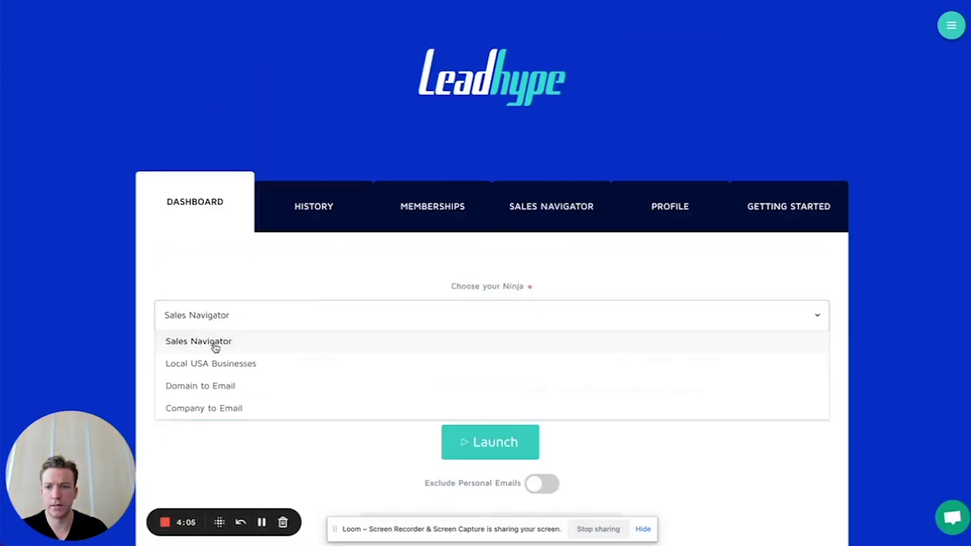
{"action": "scroll", "coordinate": [276, 378], "scroll_direction": "down", "scroll_amount": 1}
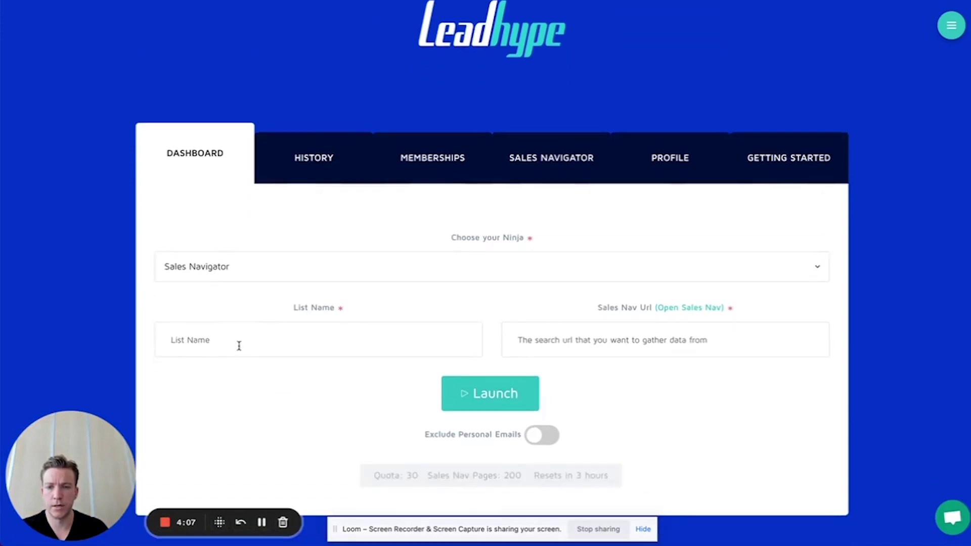
{"action": "left_click", "coordinate": [238, 346]}
{"action": "type", "text": "Fashion company"}
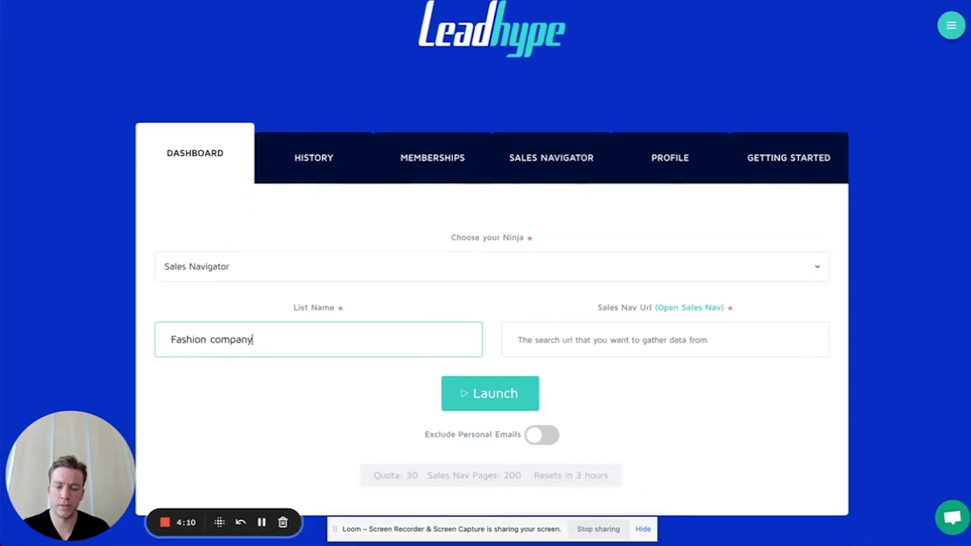
{"action": "key", "text": "BackSpace"}
{"action": "type", "text": "ies - "}
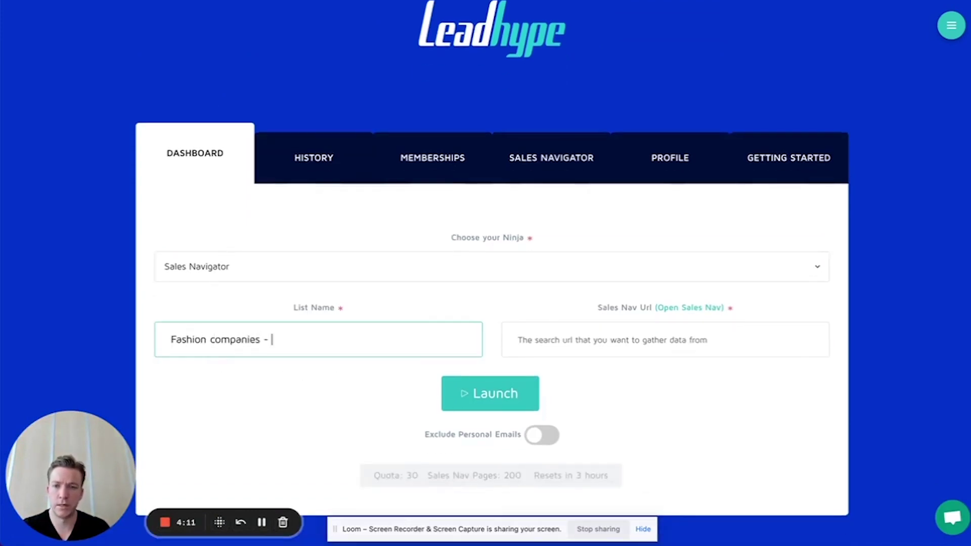
{"action": "type", "text": "LA - CEO"}
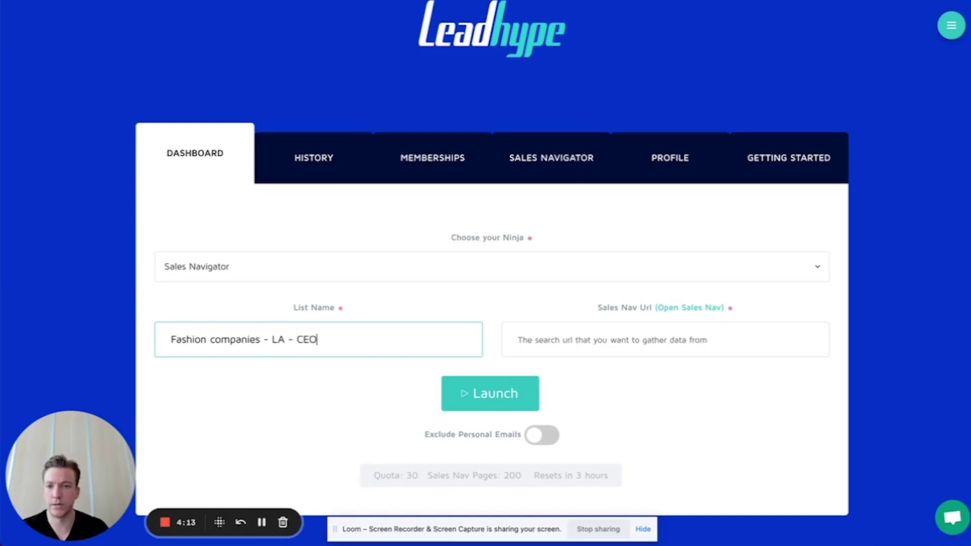
{"action": "key", "text": "Tab"}
{"action": "key", "text": "ctrl+v"}
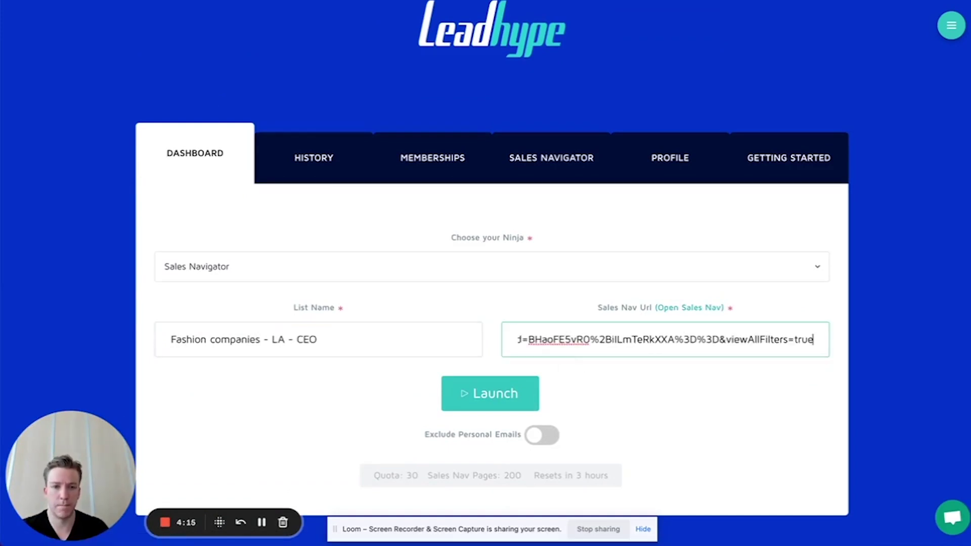
{"action": "left_click", "coordinate": [503, 394]}
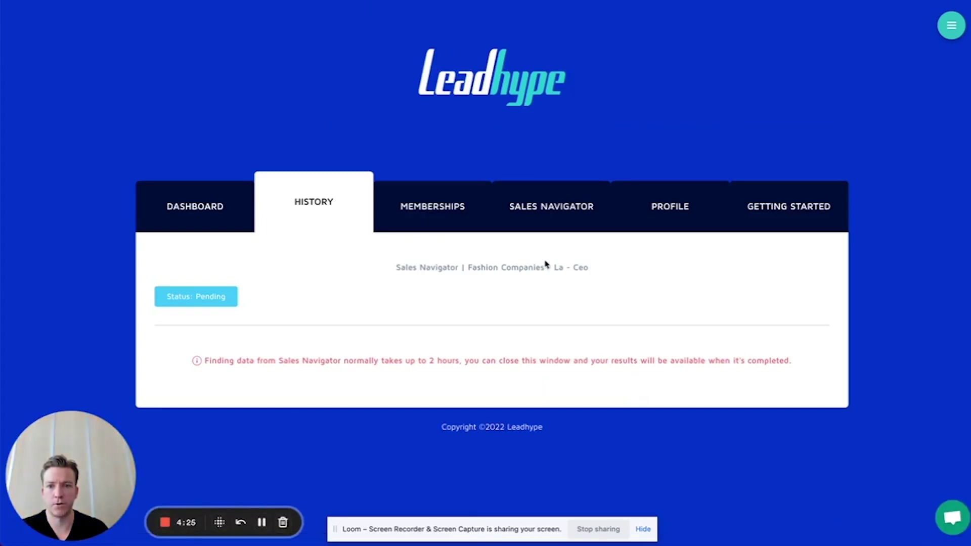
{"action": "left_click", "coordinate": [661, 9]}
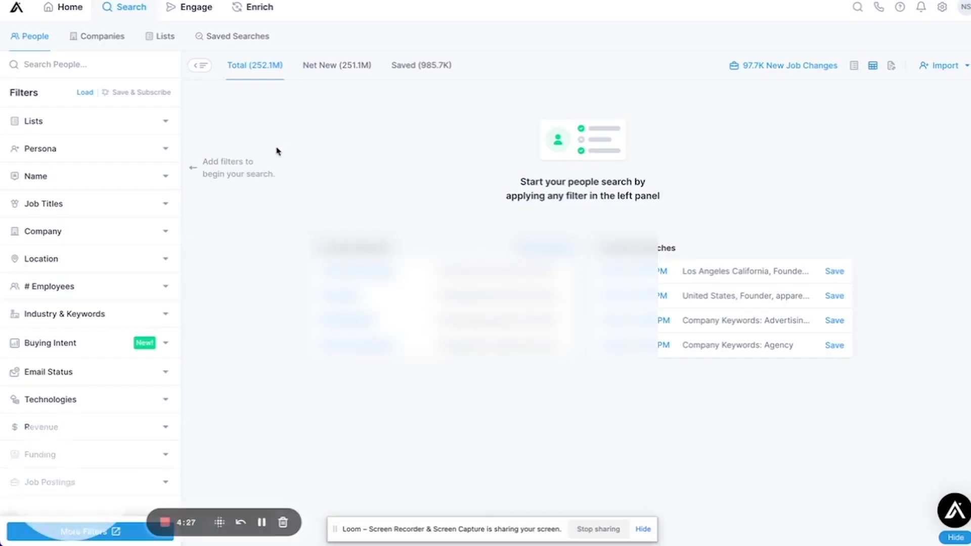
Add CEO as a Job Titles filter in Apollo's people search
{"action": "left_click", "coordinate": [106, 204]}
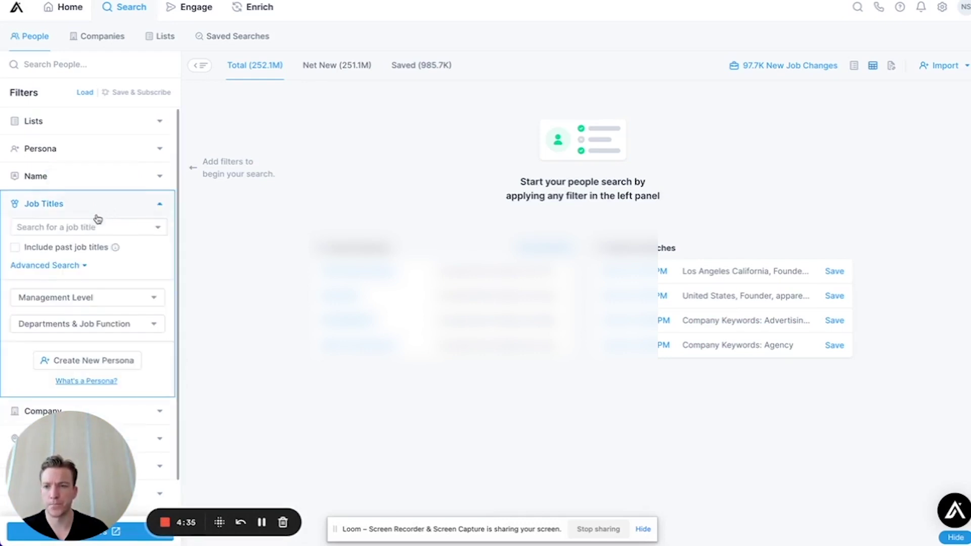
{"action": "left_click", "coordinate": [91, 223]}
{"action": "type", "text": "CEO"}
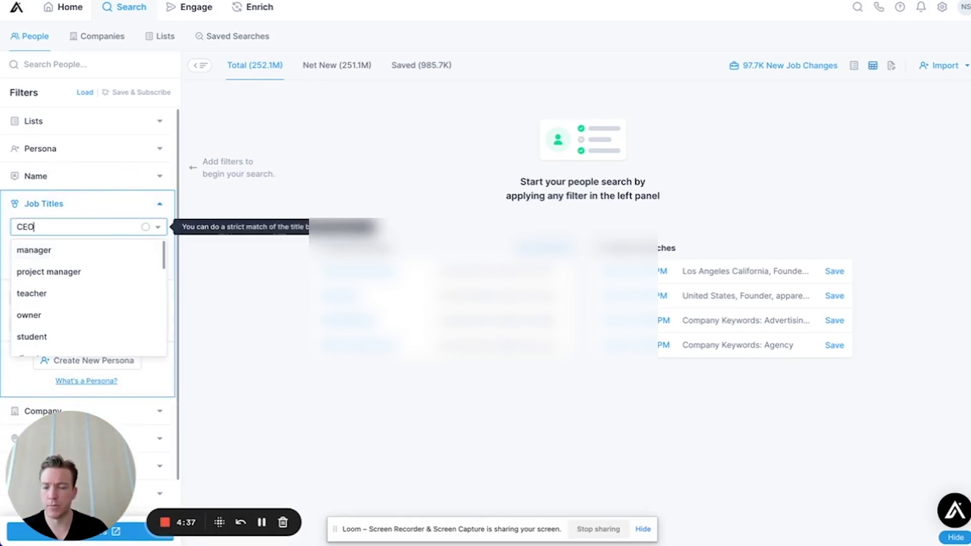
{"action": "left_click", "coordinate": [82, 250]}
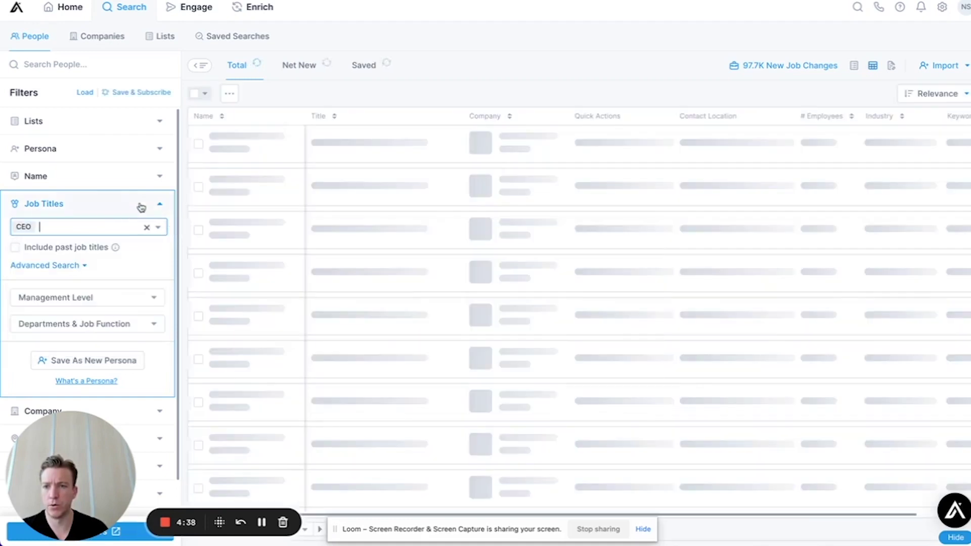
{"action": "left_click", "coordinate": [141, 206]}
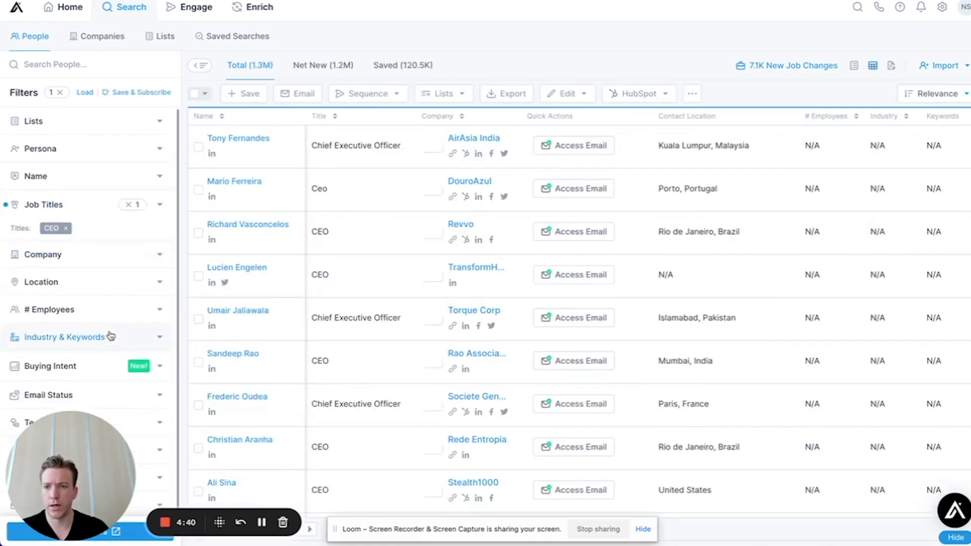
Filter Industry & Keywords to apparel & fashion, leaving 14.6K results
{"action": "left_click", "coordinate": [95, 343]}
{"action": "left_click", "coordinate": [86, 360]}
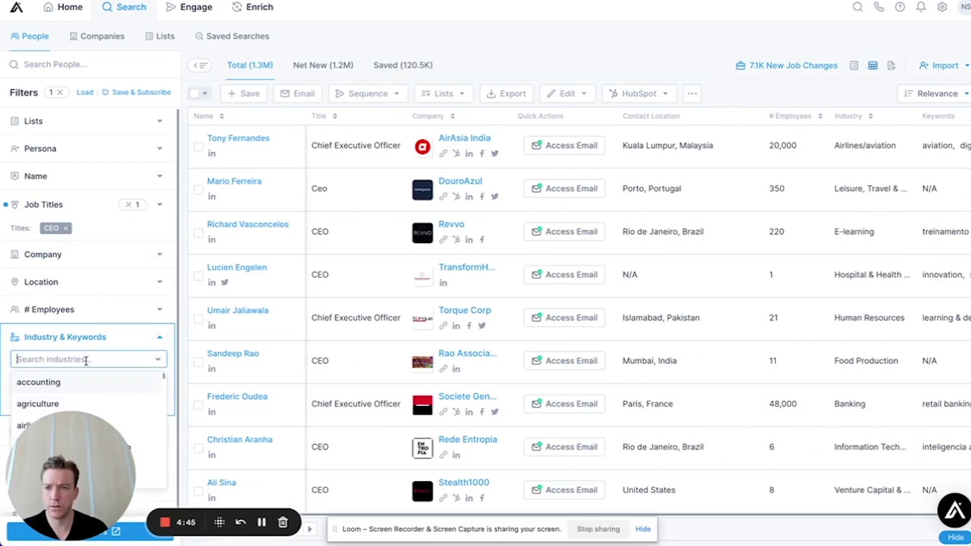
{"action": "type", "text": "fashion"}
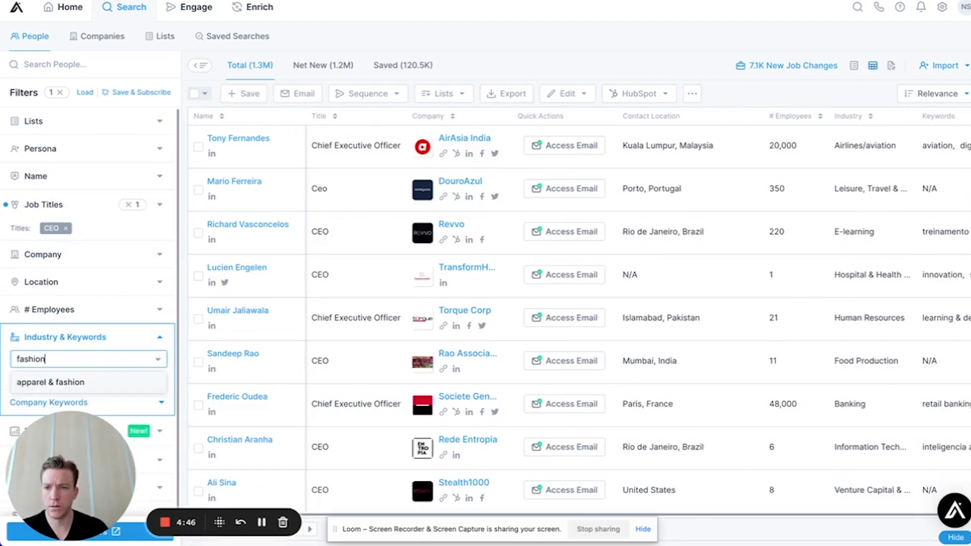
{"action": "left_click", "coordinate": [104, 385]}
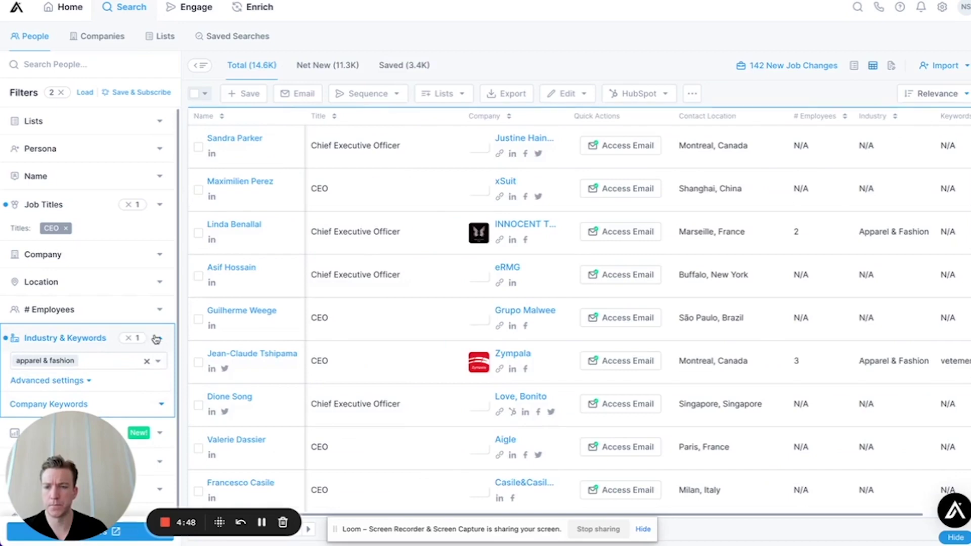
{"action": "left_click", "coordinate": [156, 339]}
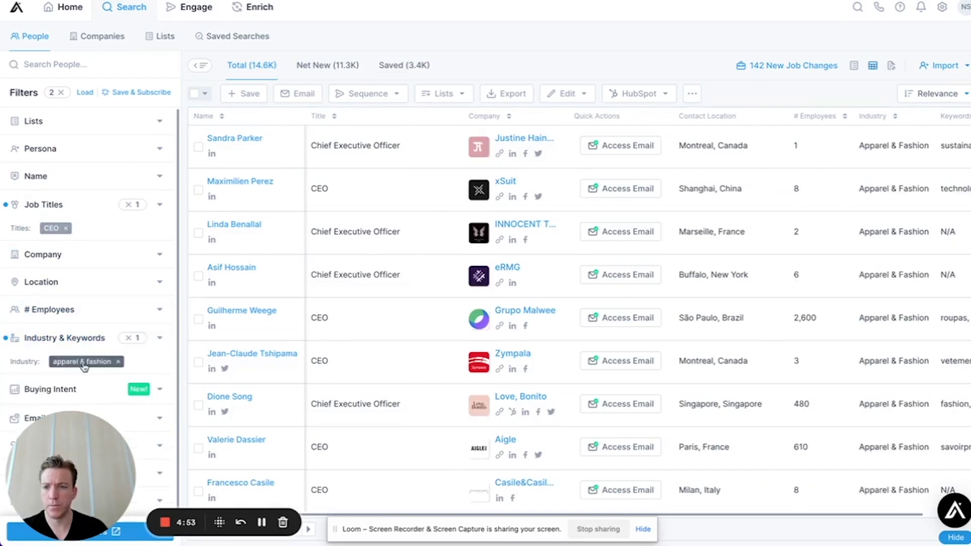
Set the Location filter to Europe, narrowing results to 4.2K CEOs
{"action": "left_click", "coordinate": [90, 282]}
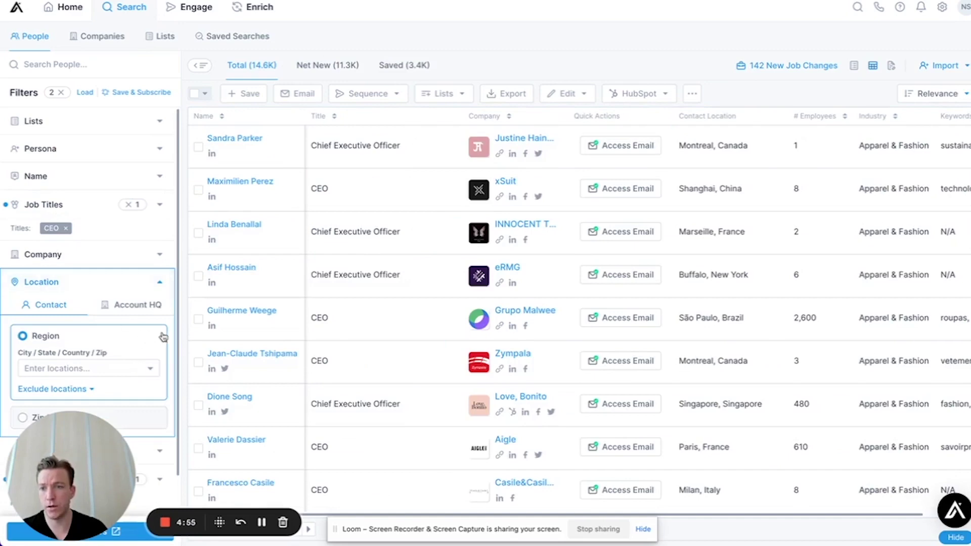
{"action": "scroll", "coordinate": [164, 335], "scroll_direction": "down", "scroll_amount": 3}
{"action": "left_click", "coordinate": [74, 227]}
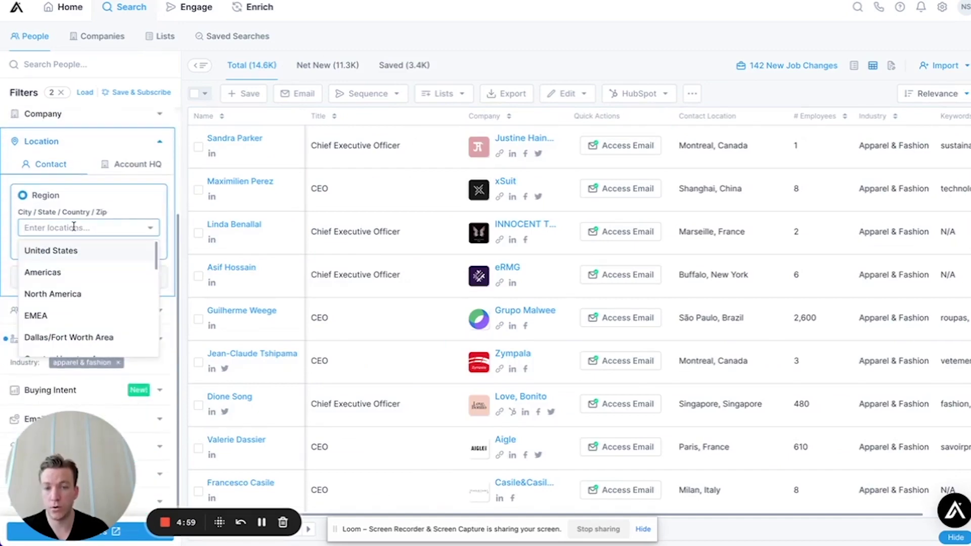
{"action": "type", "text": "Europe"}
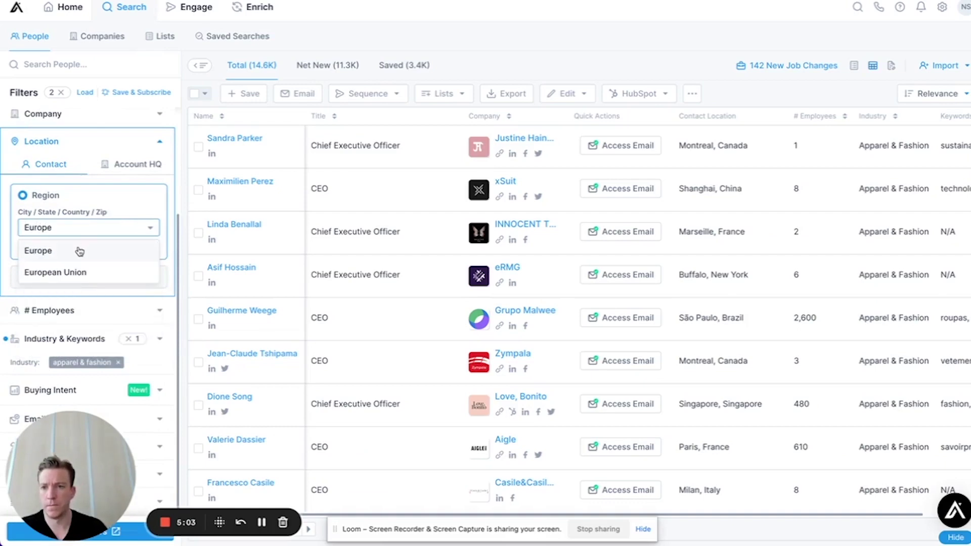
{"action": "left_click", "coordinate": [80, 251]}
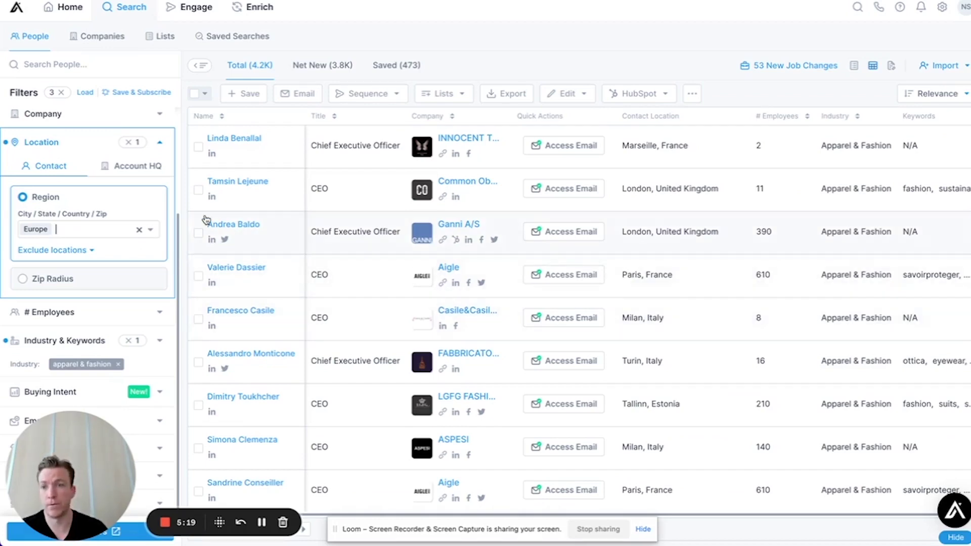
{"action": "left_click", "coordinate": [160, 142]}
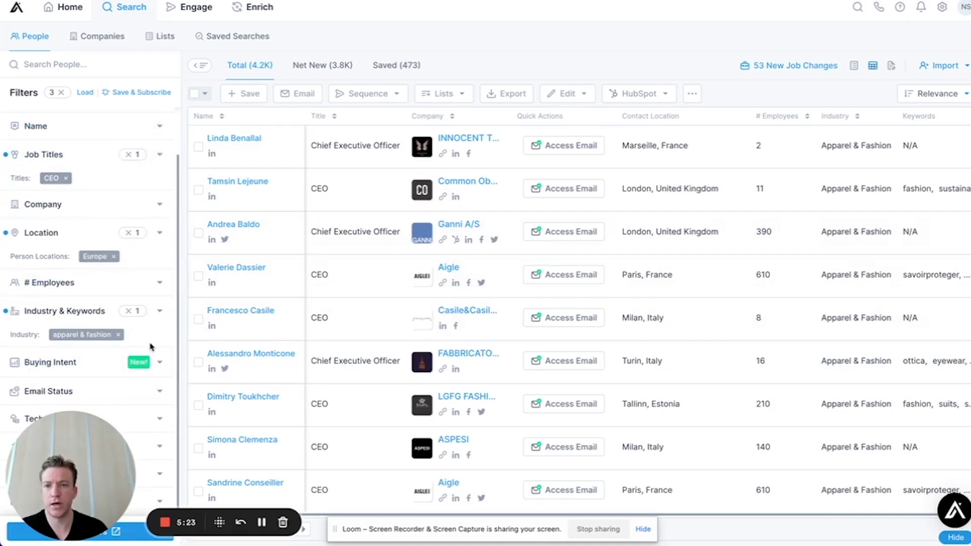
Check the Leadhype scrape status, then go to MillionVerifier's Email Verification page
{"action": "left_click", "coordinate": [193, 96]}
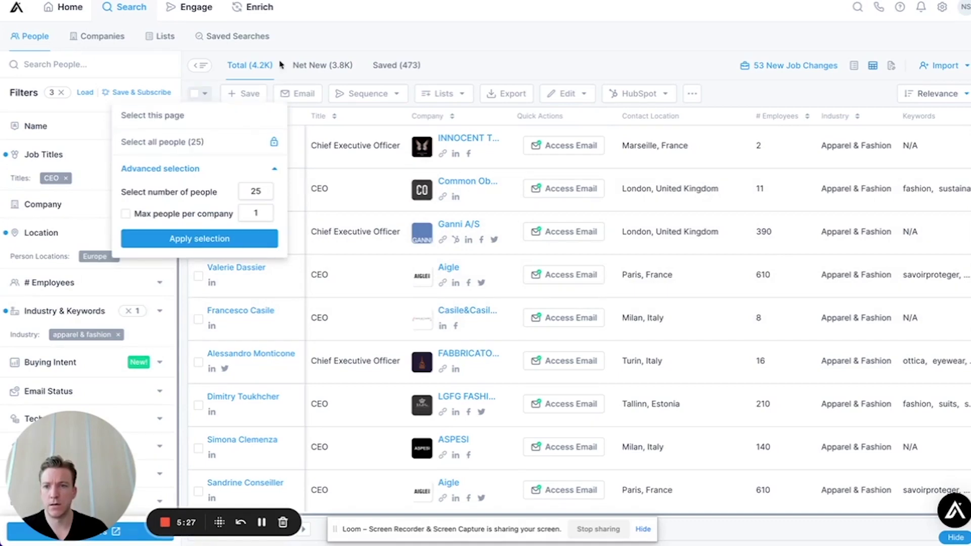
{"action": "left_click", "coordinate": [361, 260]}
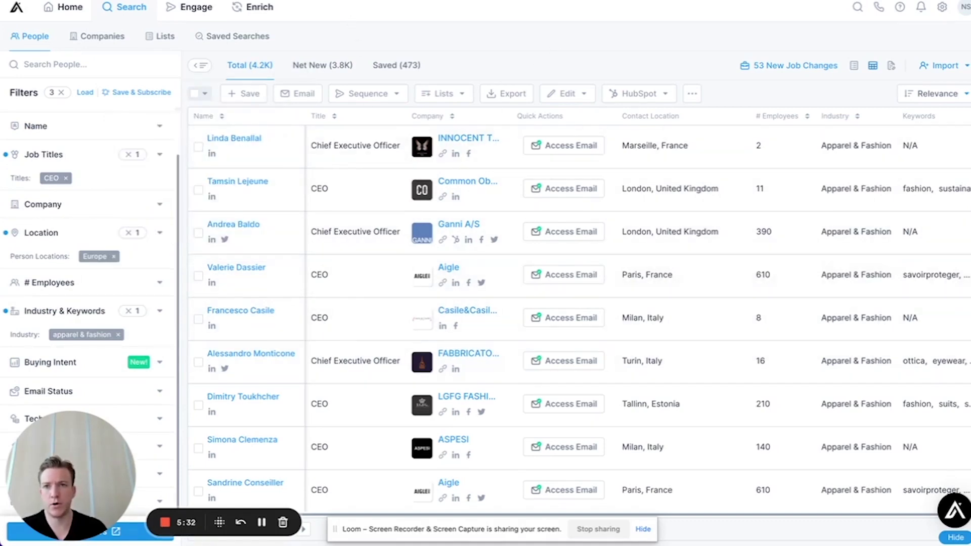
{"action": "key", "text": "ctrl+Tab"}
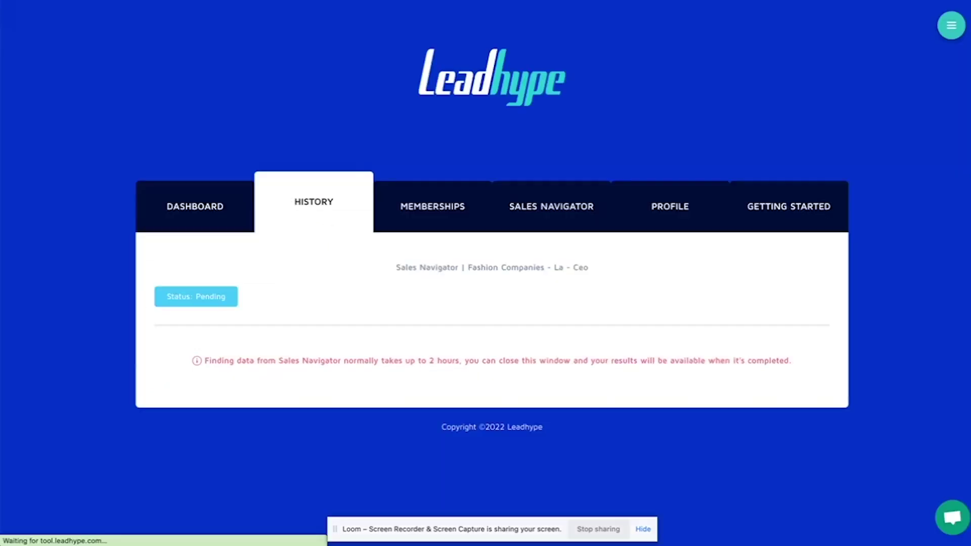
{"action": "key", "text": "ctrl+shift+Tab"}
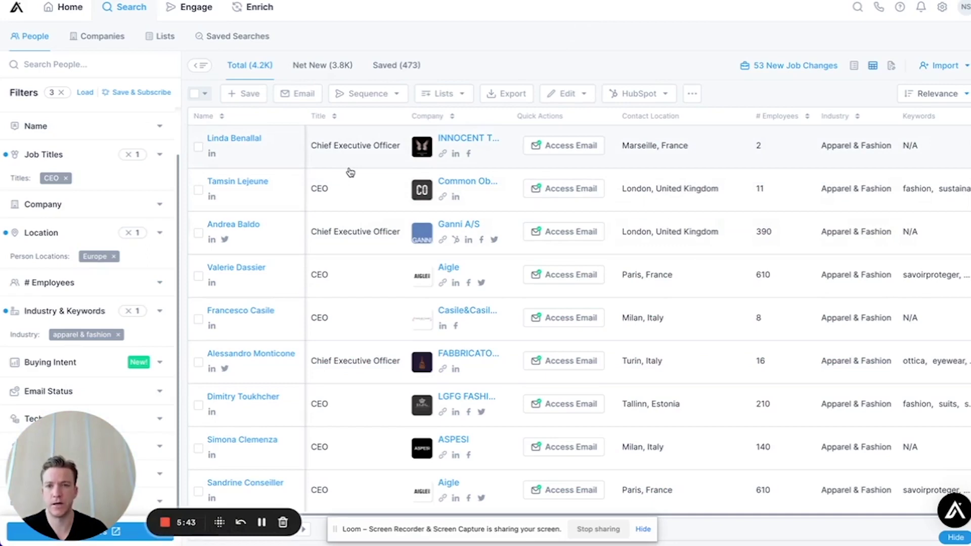
{"action": "key", "text": "ctrl+Tab"}
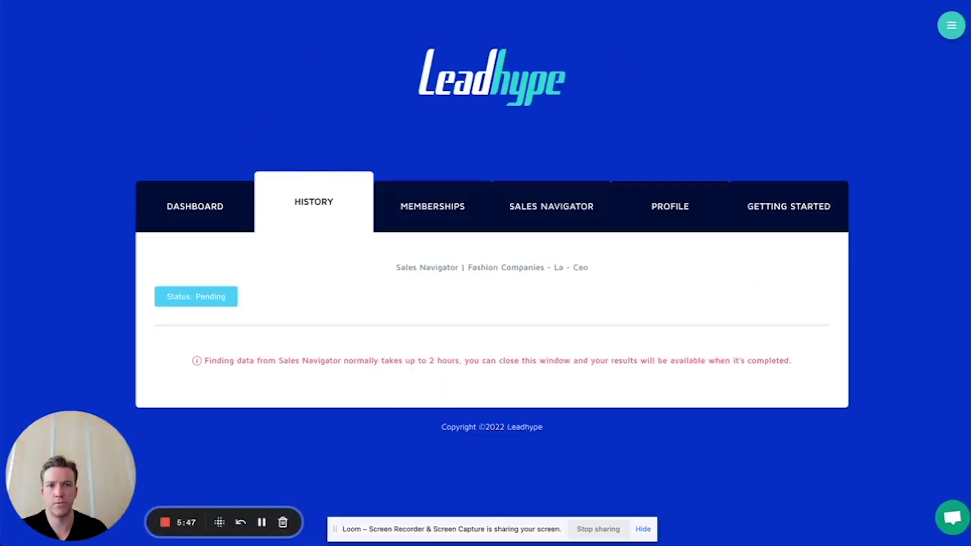
{"action": "key", "text": "ctrl+Tab"}
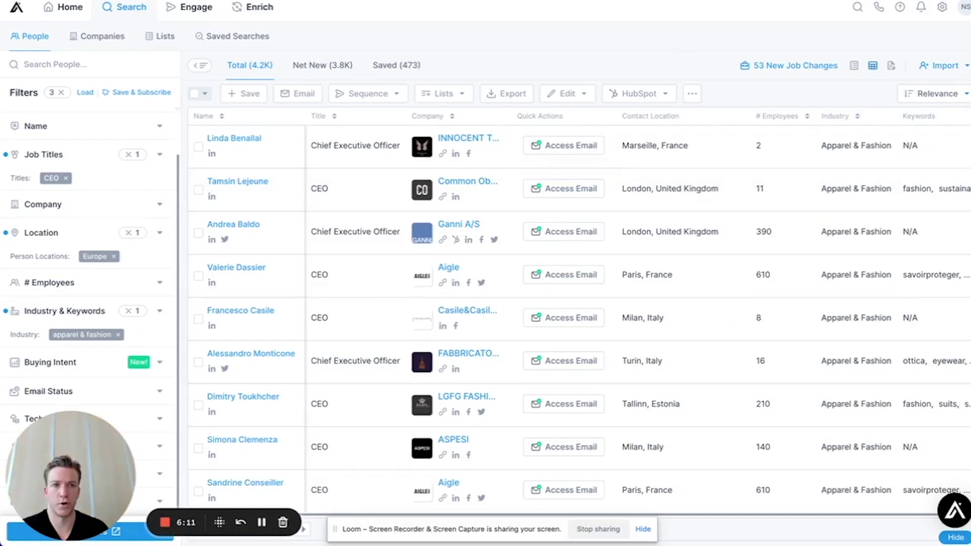
{"action": "key", "text": "ctrl+Tab"}
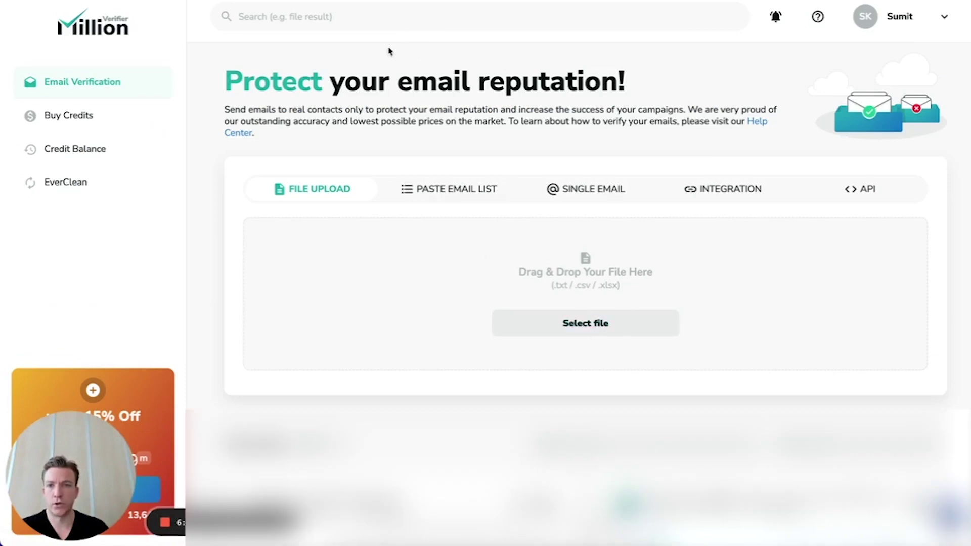
Load Lead List - Decision Makers.csv and start verifying its 588 email addresses
{"action": "left_click", "coordinate": [587, 329]}
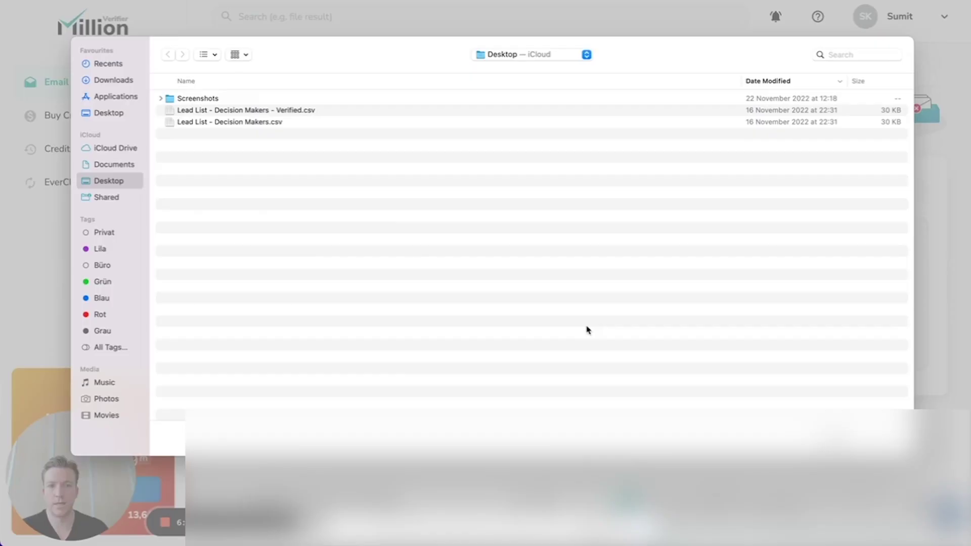
{"action": "left_click", "coordinate": [282, 122]}
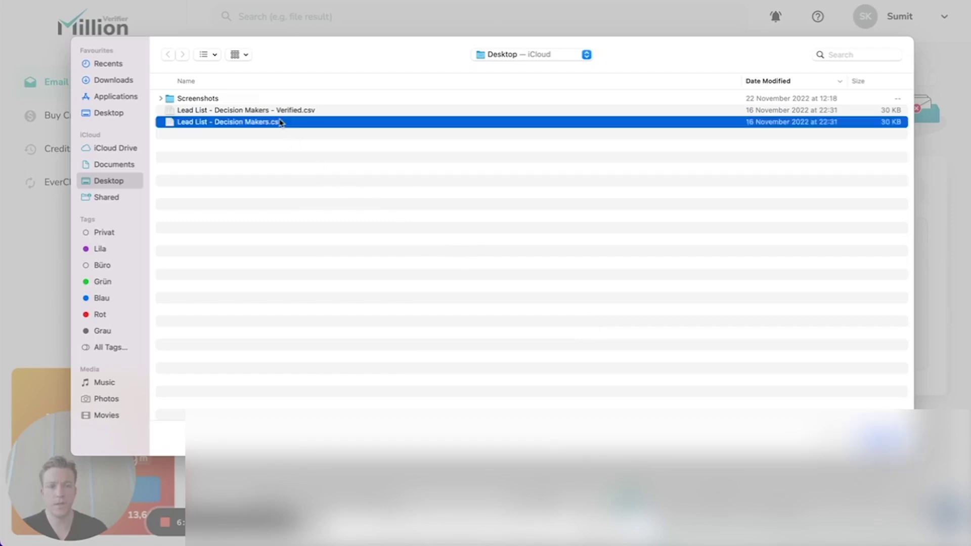
{"action": "double_click", "coordinate": [281, 122]}
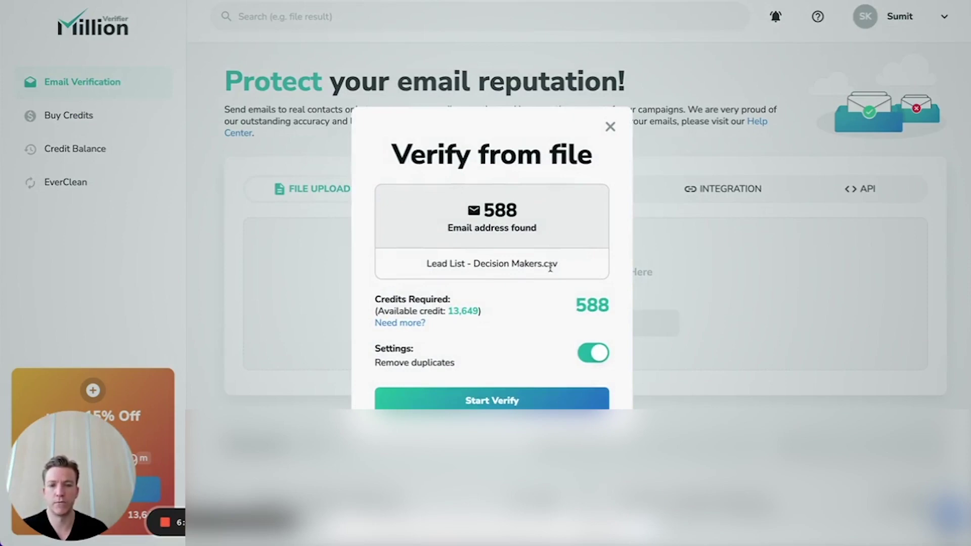
{"action": "left_click_drag", "start_coordinate": [426, 153], "coordinate": [502, 147]}
{"action": "left_click", "coordinate": [488, 401]}
{"action": "scroll", "coordinate": [555, 395], "scroll_direction": "down", "scroll_amount": 4}
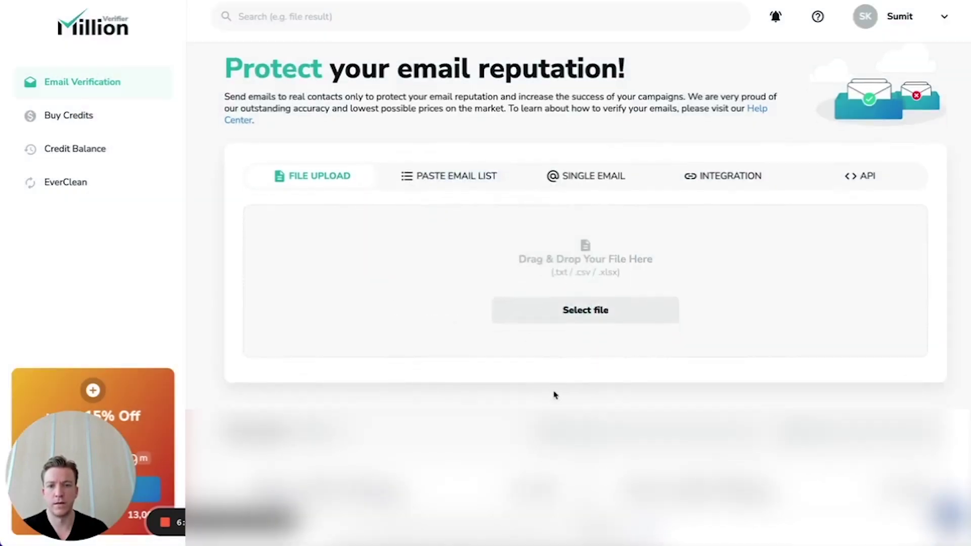
{"action": "scroll", "coordinate": [420, 218], "scroll_direction": "down", "scroll_amount": 4}
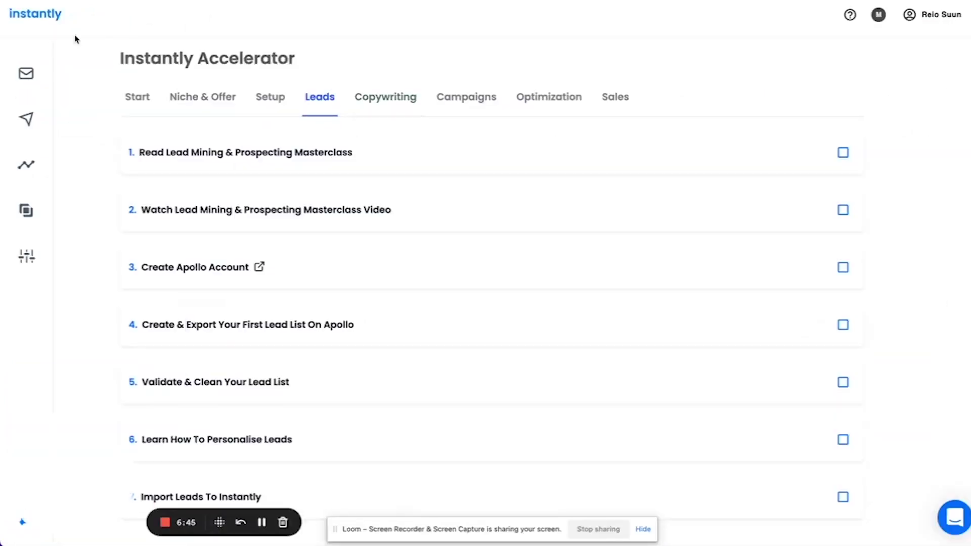
Check the connected sending accounts and the add-account page, then open Campaigns
{"action": "left_click", "coordinate": [26, 73]}
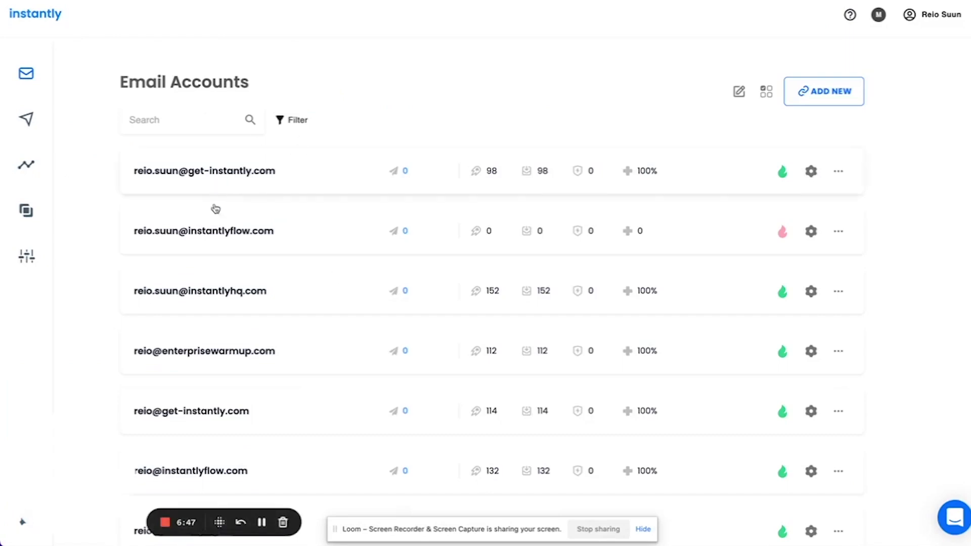
{"action": "left_click", "coordinate": [824, 91]}
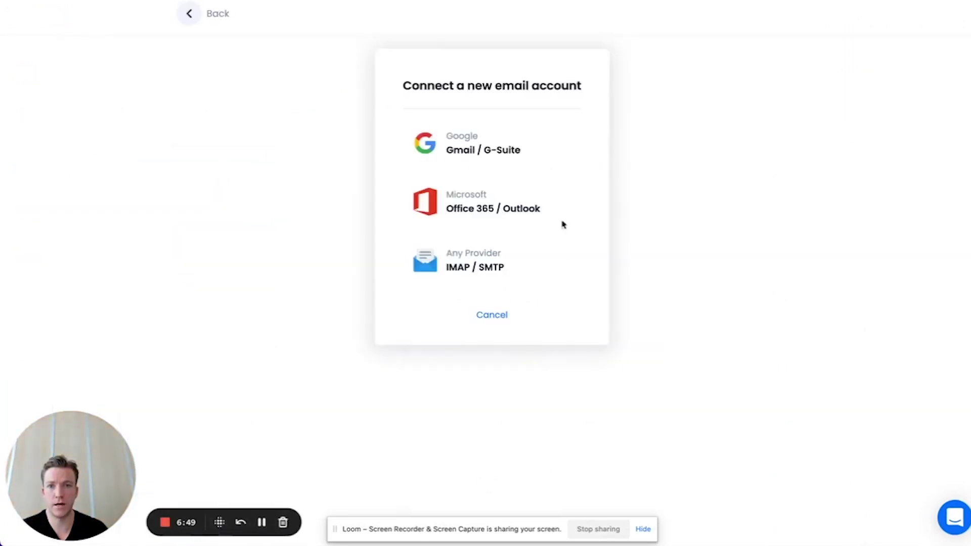
{"action": "left_click", "coordinate": [190, 13]}
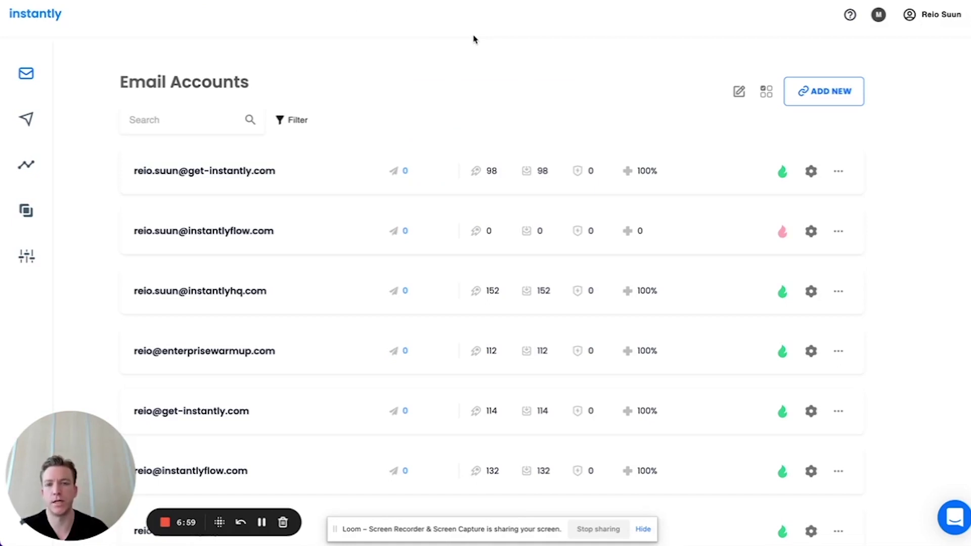
{"action": "left_click", "coordinate": [24, 120]}
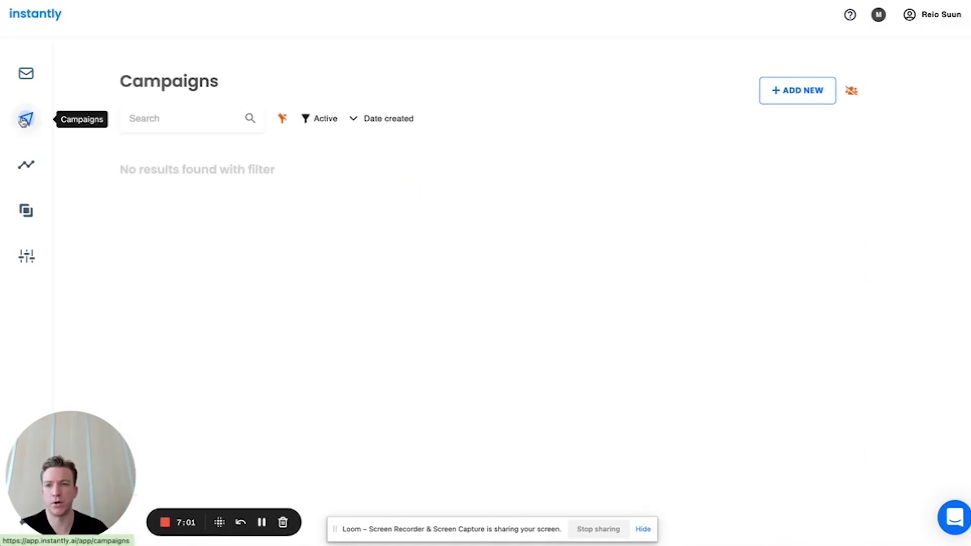
Create a new campaign, replacing 'My Campaign' with the name 'Fashion brands - LA - CEO'
{"action": "double_click", "coordinate": [182, 80]}
{"action": "left_click", "coordinate": [182, 81]}
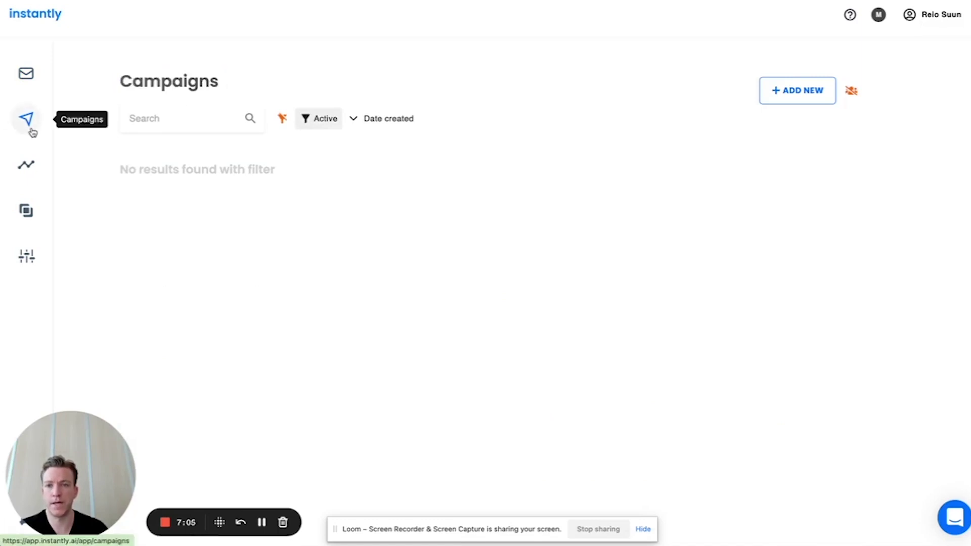
{"action": "left_click", "coordinate": [787, 104]}
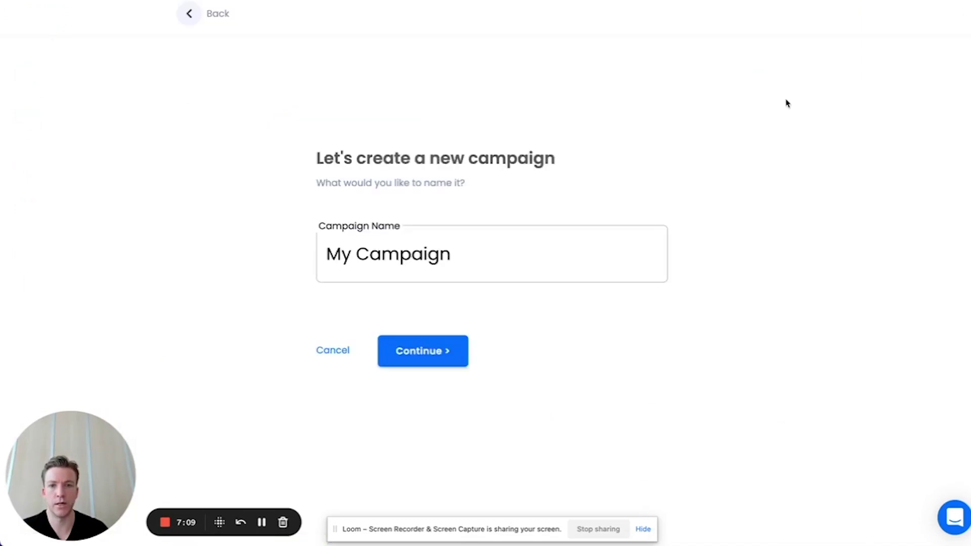
{"action": "double_click", "coordinate": [433, 245]}
{"action": "triple_click", "coordinate": [433, 245]}
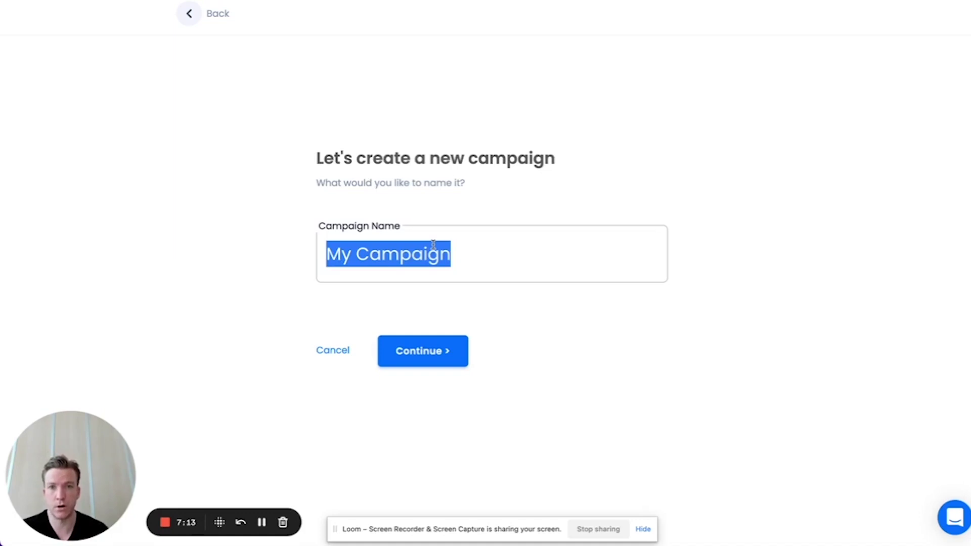
{"action": "type", "text": "M"}
{"action": "key", "text": "BackSpace"}
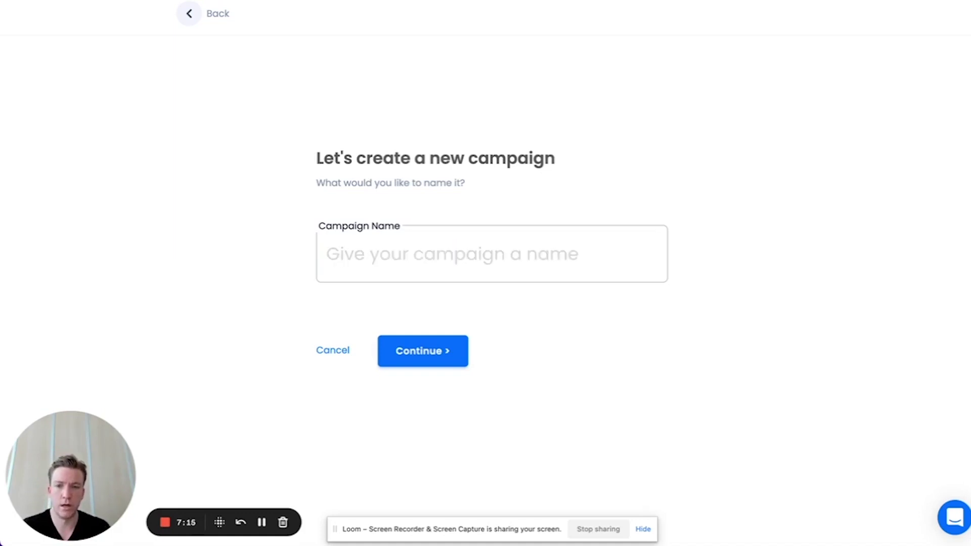
{"action": "type", "text": "Fashion brand"}
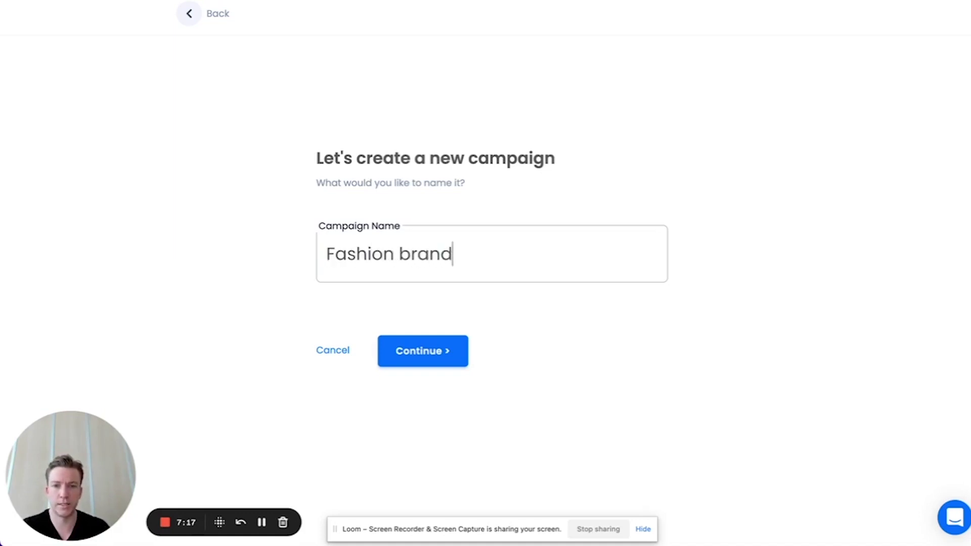
{"action": "type", "text": "s - LA - CEO"}
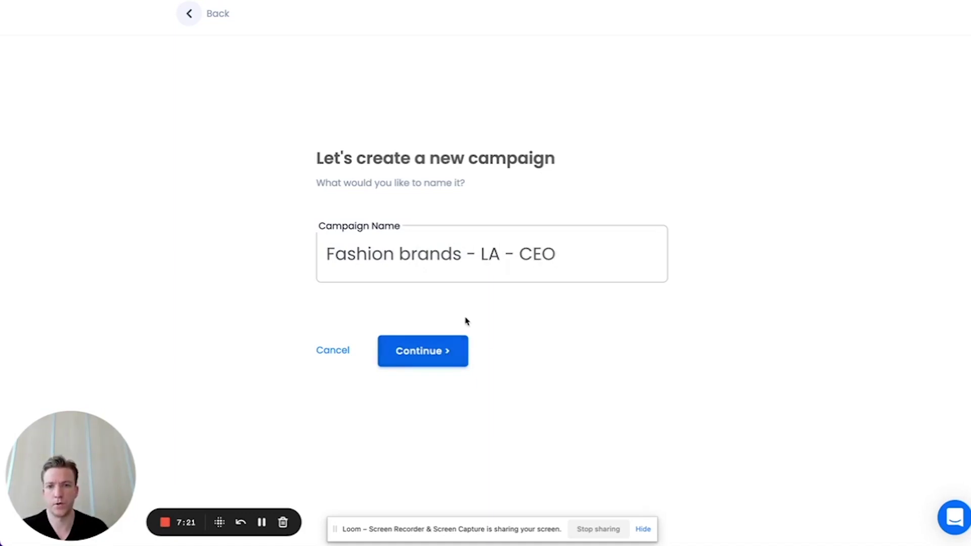
{"action": "left_click", "coordinate": [438, 349]}
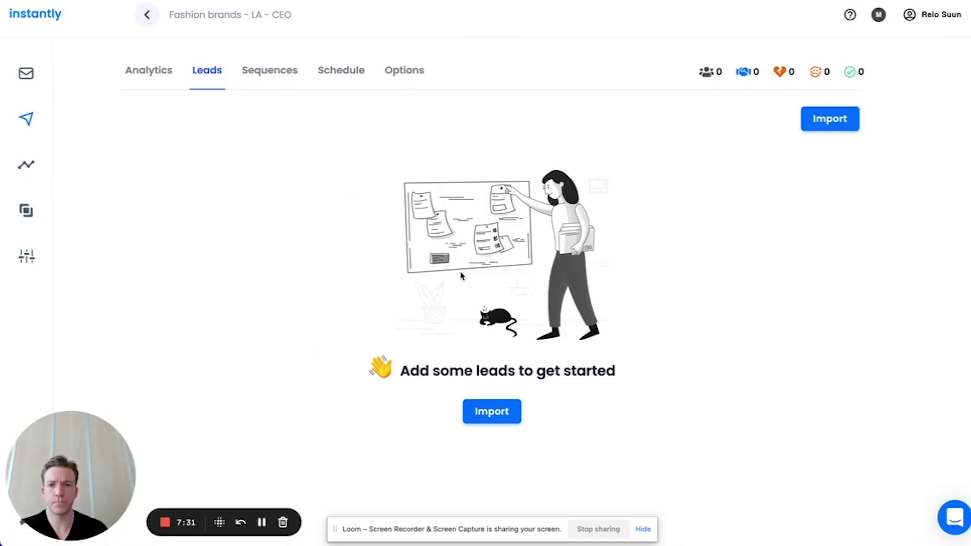
Start a CSV lead import using Lead List - Decision Makers.csv
{"action": "left_click", "coordinate": [492, 411]}
{"action": "left_click", "coordinate": [485, 121]}
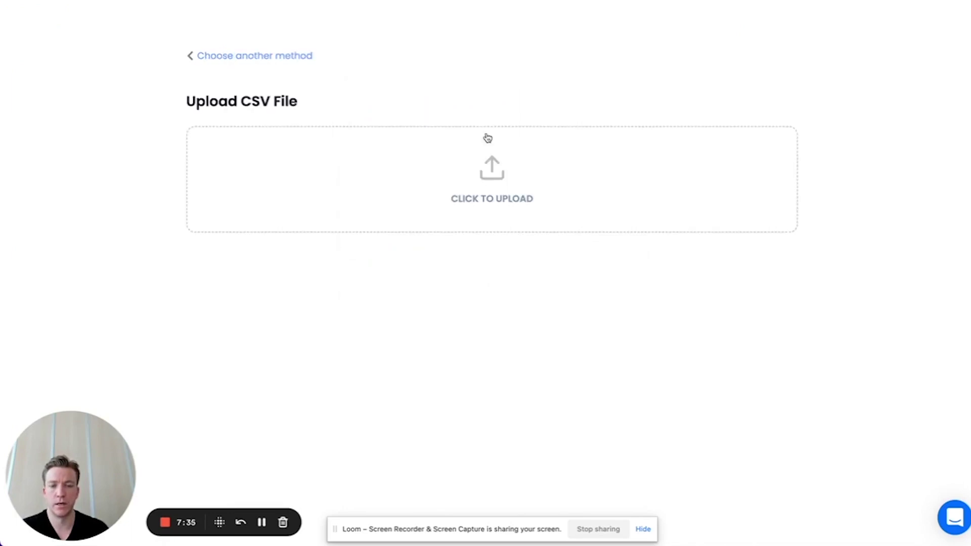
{"action": "left_click", "coordinate": [489, 180]}
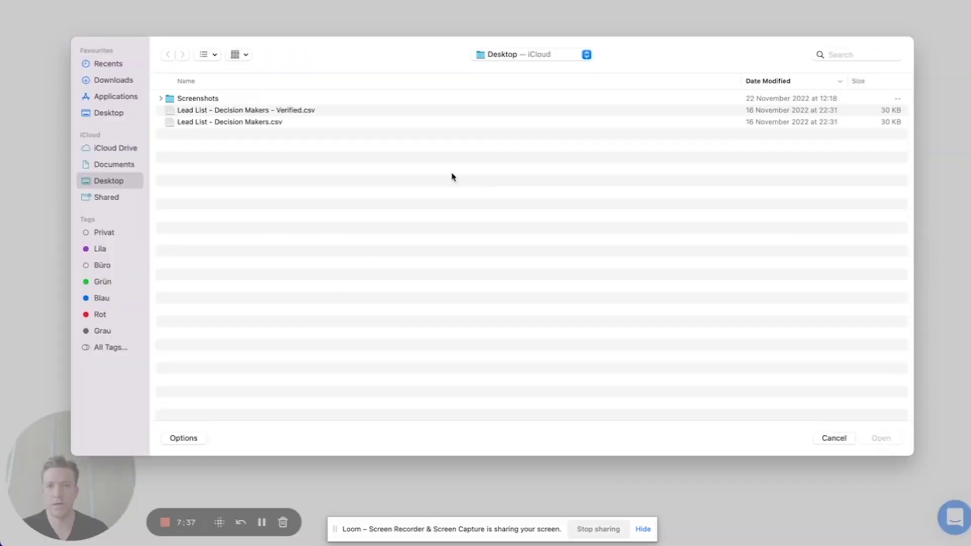
{"action": "left_click", "coordinate": [299, 123]}
{"action": "double_click", "coordinate": [299, 123]}
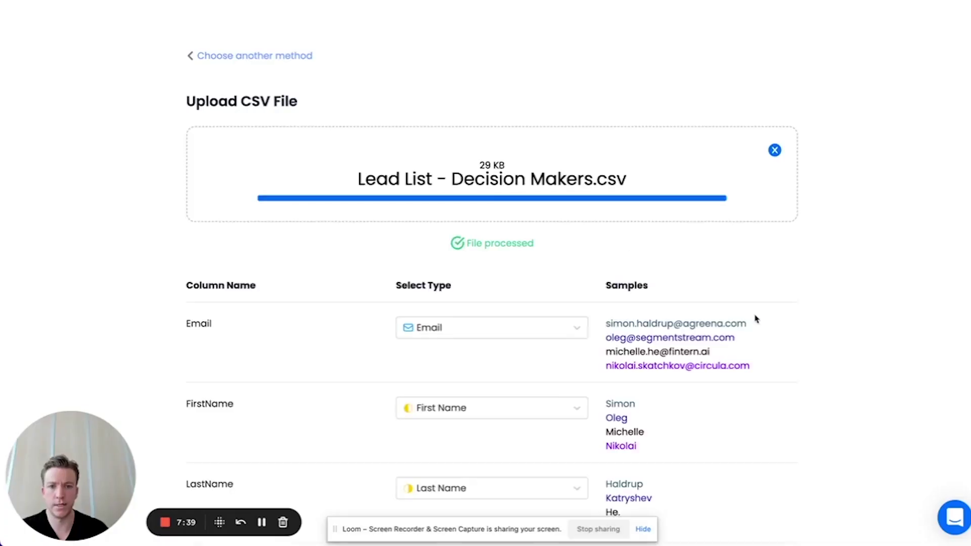
Turn off the cross-campaign duplicate check and upload all 588 contacts
{"action": "scroll", "coordinate": [754, 319], "scroll_direction": "down", "scroll_amount": 2}
{"action": "scroll", "coordinate": [854, 270], "scroll_direction": "down", "scroll_amount": 3}
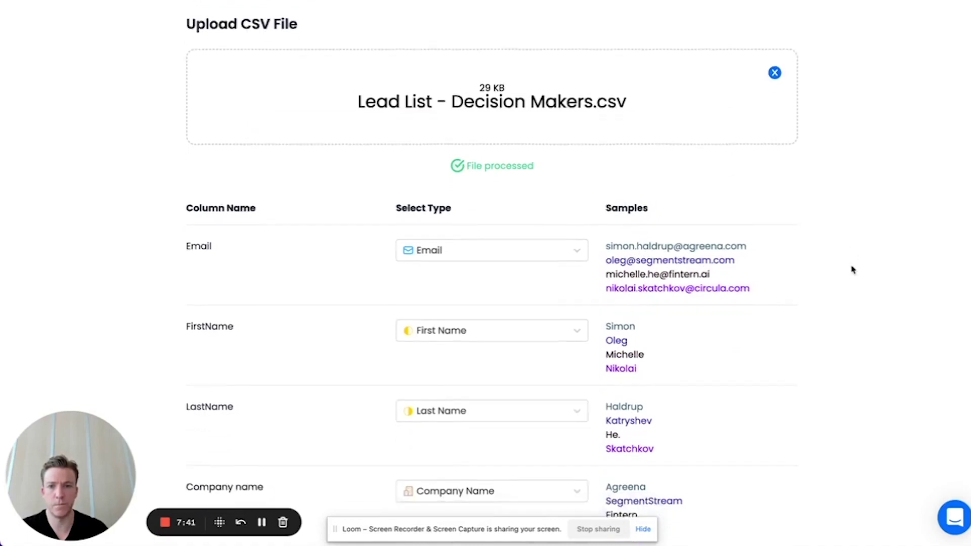
{"action": "scroll", "coordinate": [462, 390], "scroll_direction": "down", "scroll_amount": 5}
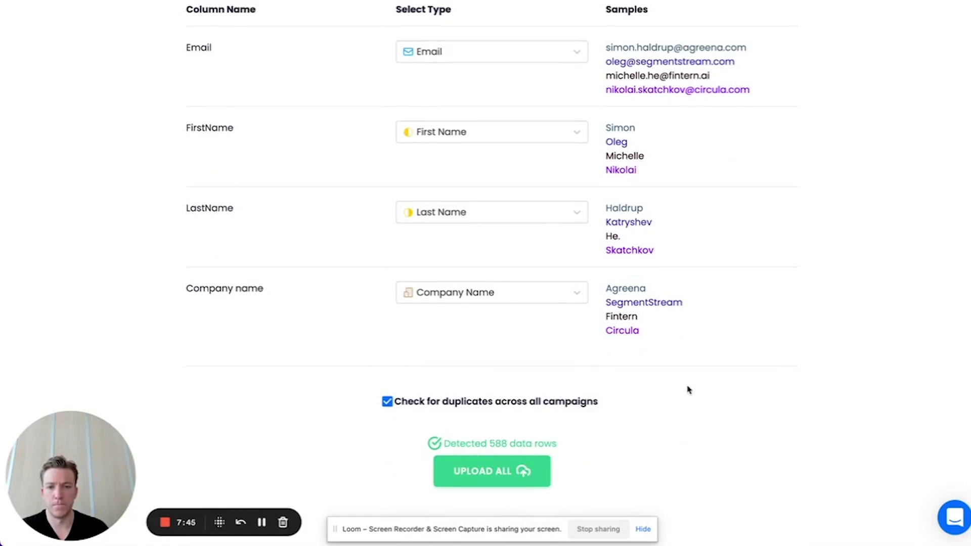
{"action": "scroll", "coordinate": [688, 389], "scroll_direction": "down", "scroll_amount": 1}
{"action": "left_click", "coordinate": [463, 369]}
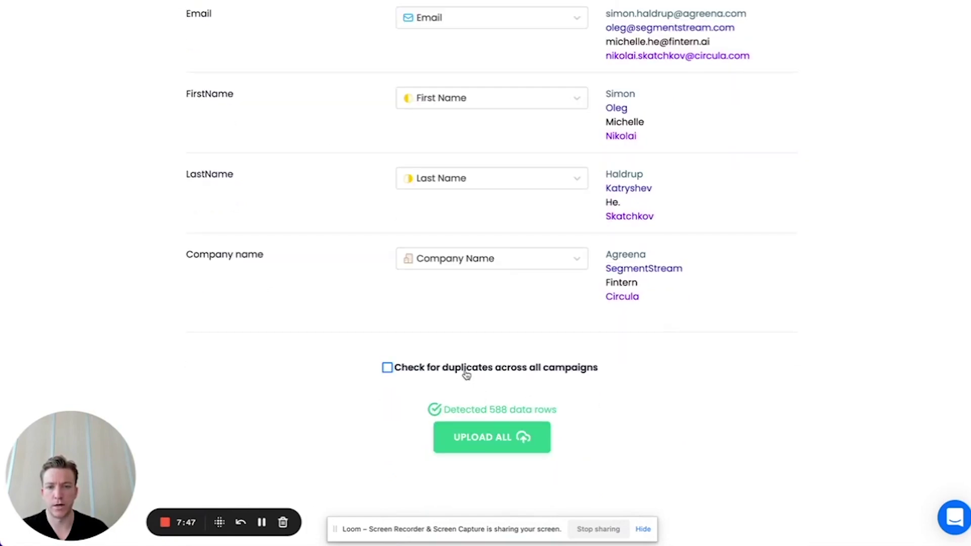
{"action": "left_click", "coordinate": [494, 445]}
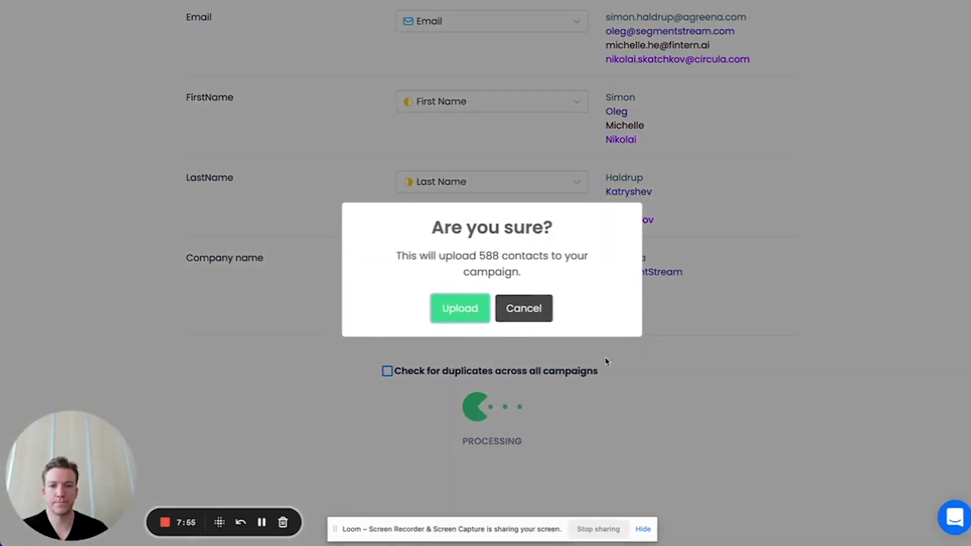
{"action": "left_click", "coordinate": [455, 310]}
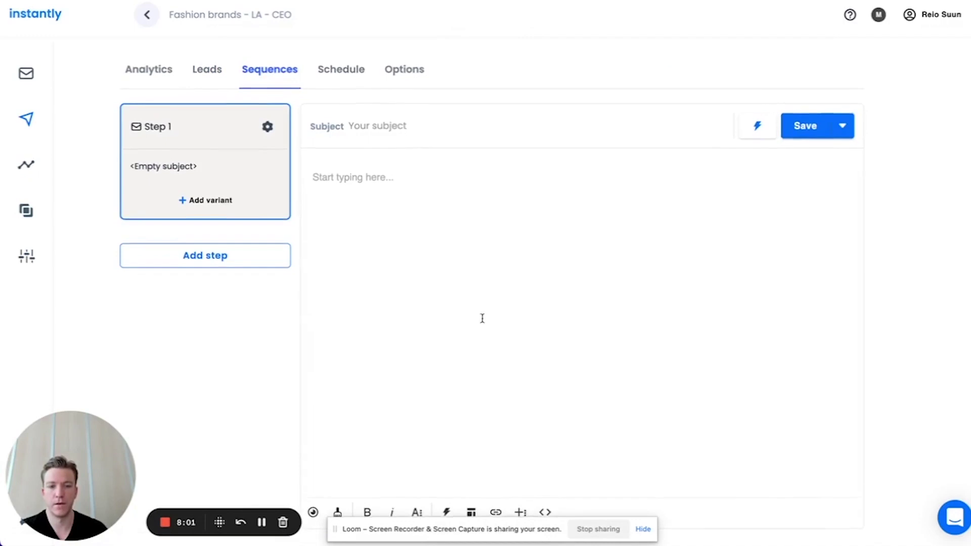
Open the Sequences tab and select the empty Step 1 email body
{"action": "left_click", "coordinate": [643, 529]}
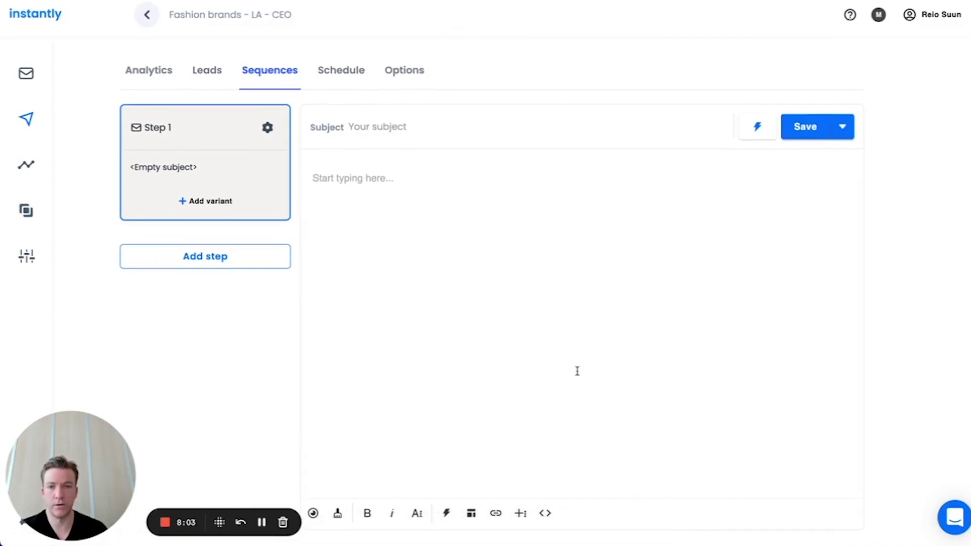
{"action": "left_click", "coordinate": [387, 202]}
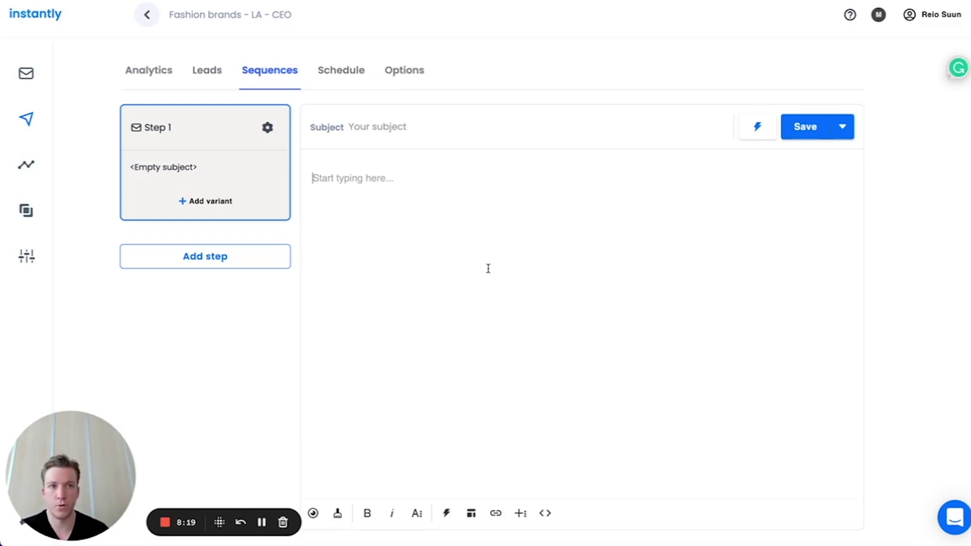
Apply the 'Getting Customers for a Marketing Agency Email 1' template to Step 1
{"action": "left_click", "coordinate": [471, 513]}
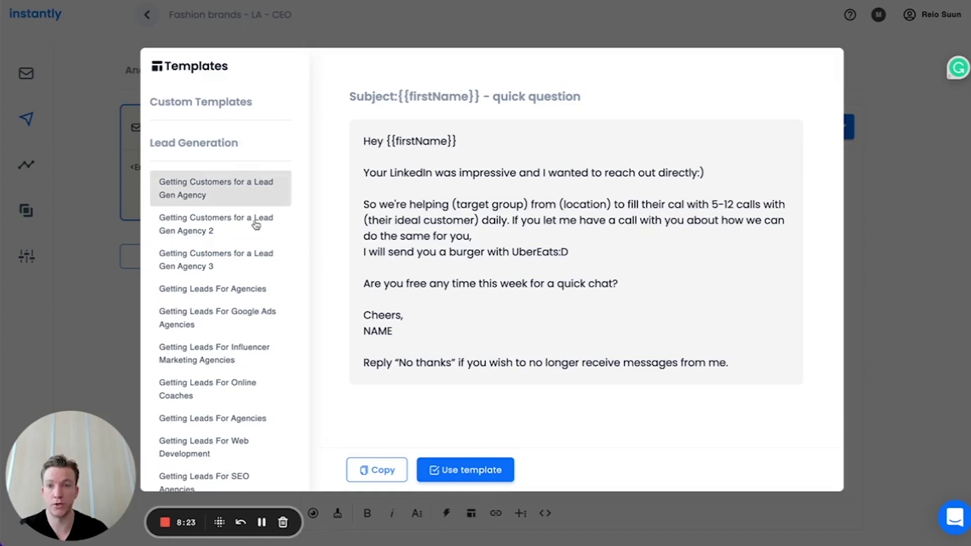
{"action": "left_click_drag", "start_coordinate": [180, 144], "coordinate": [219, 144]}
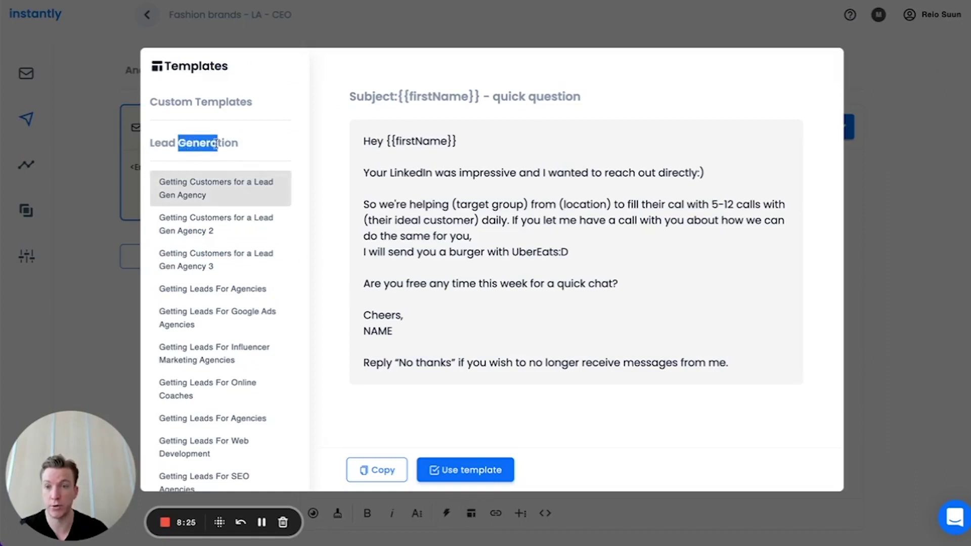
{"action": "scroll", "coordinate": [234, 148], "scroll_direction": "down", "scroll_amount": 4}
{"action": "scroll", "coordinate": [234, 148], "scroll_direction": "down", "scroll_amount": 10}
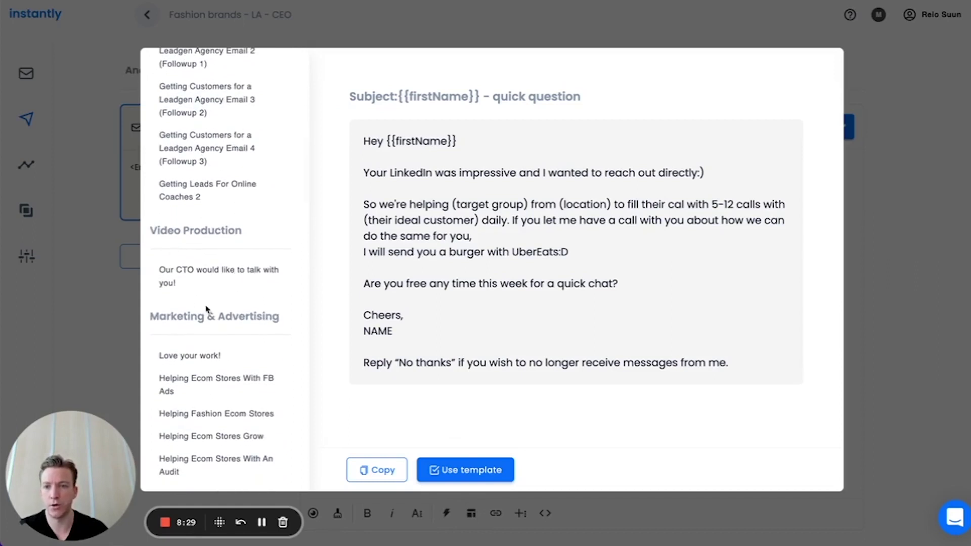
{"action": "left_click_drag", "start_coordinate": [205, 316], "coordinate": [233, 317]}
{"action": "scroll", "coordinate": [236, 313], "scroll_direction": "down", "scroll_amount": 2}
{"action": "scroll", "coordinate": [235, 314], "scroll_direction": "down", "scroll_amount": 14}
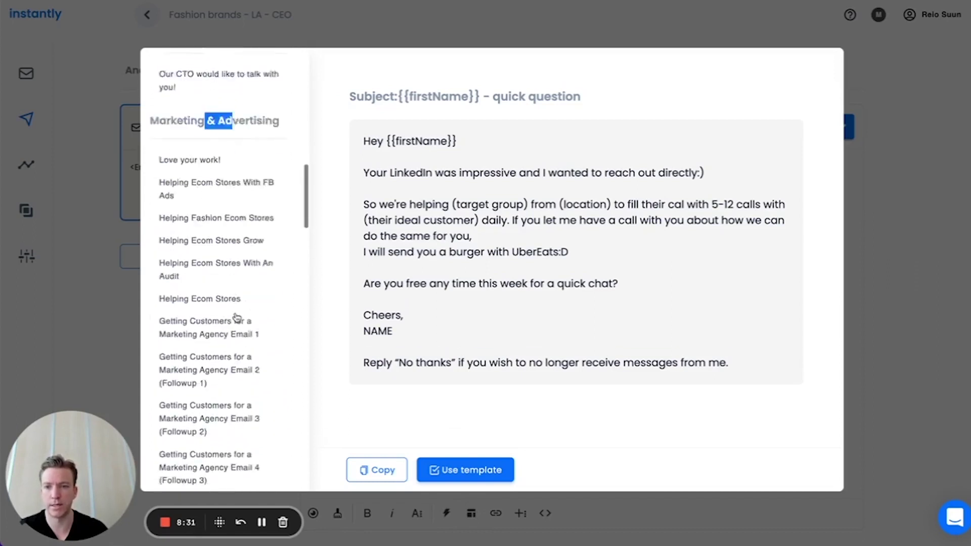
{"action": "scroll", "coordinate": [208, 340], "scroll_direction": "down", "scroll_amount": 8}
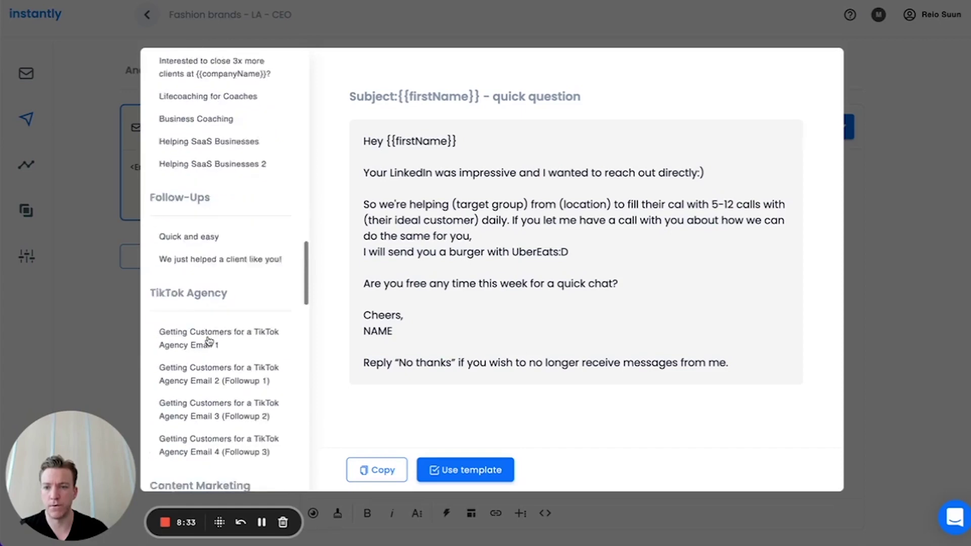
{"action": "scroll", "coordinate": [249, 375], "scroll_direction": "down", "scroll_amount": 12}
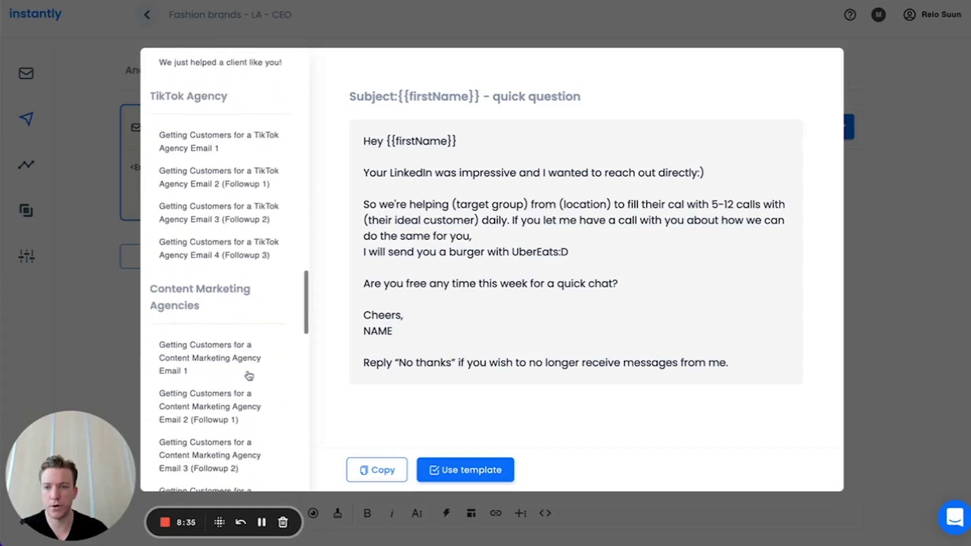
{"action": "scroll", "coordinate": [245, 325], "scroll_direction": "down", "scroll_amount": 8}
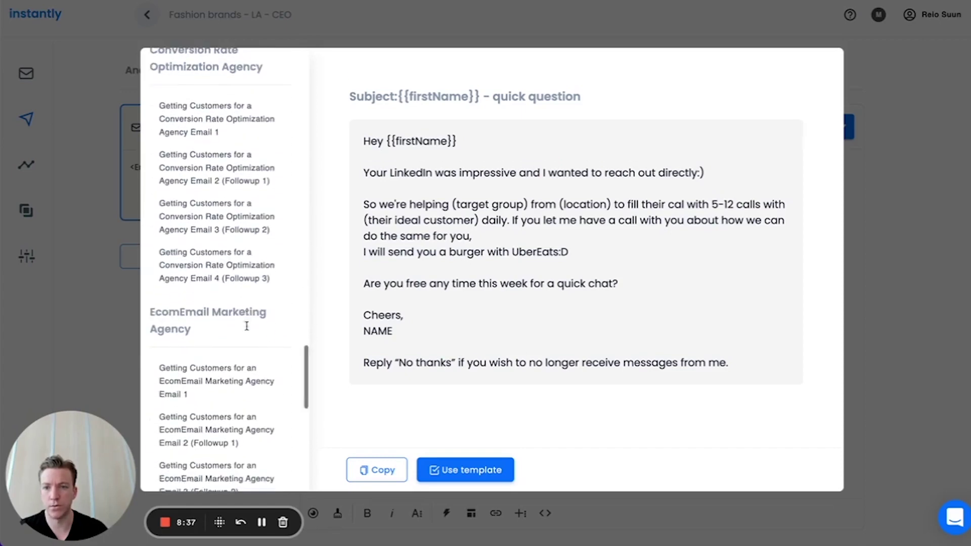
{"action": "scroll", "coordinate": [247, 331], "scroll_direction": "up", "scroll_amount": 10}
{"action": "scroll", "coordinate": [248, 332], "scroll_direction": "up", "scroll_amount": 10}
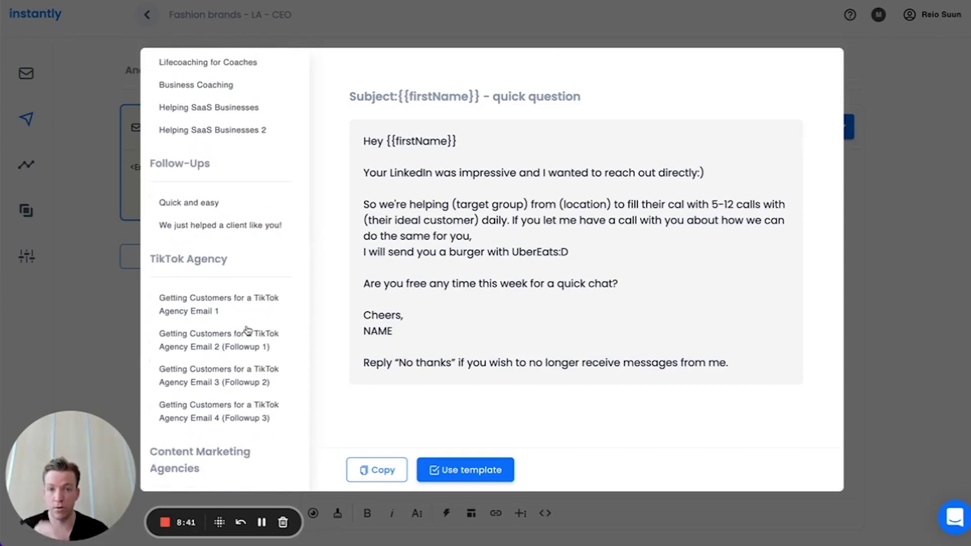
{"action": "scroll", "coordinate": [247, 330], "scroll_direction": "up", "scroll_amount": 6}
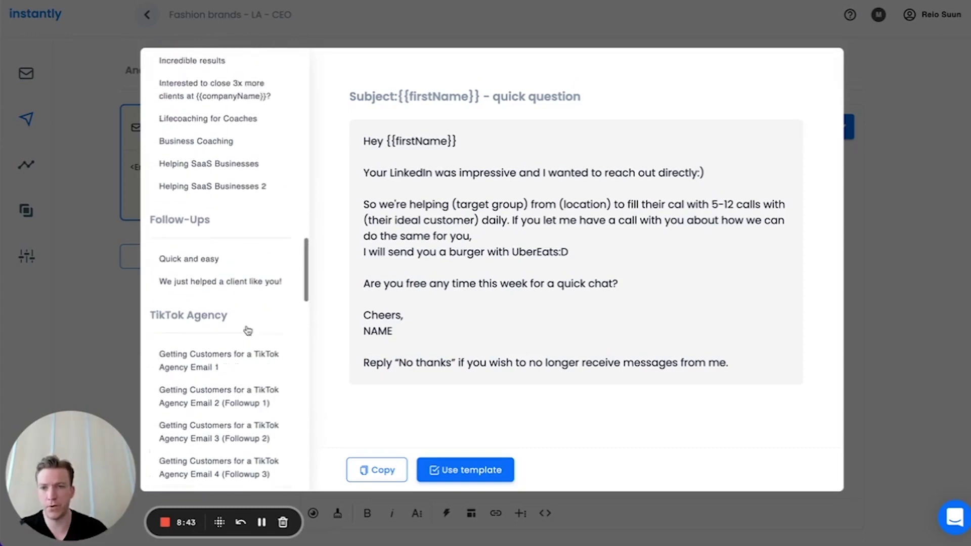
{"action": "scroll", "coordinate": [247, 330], "scroll_direction": "up", "scroll_amount": 3}
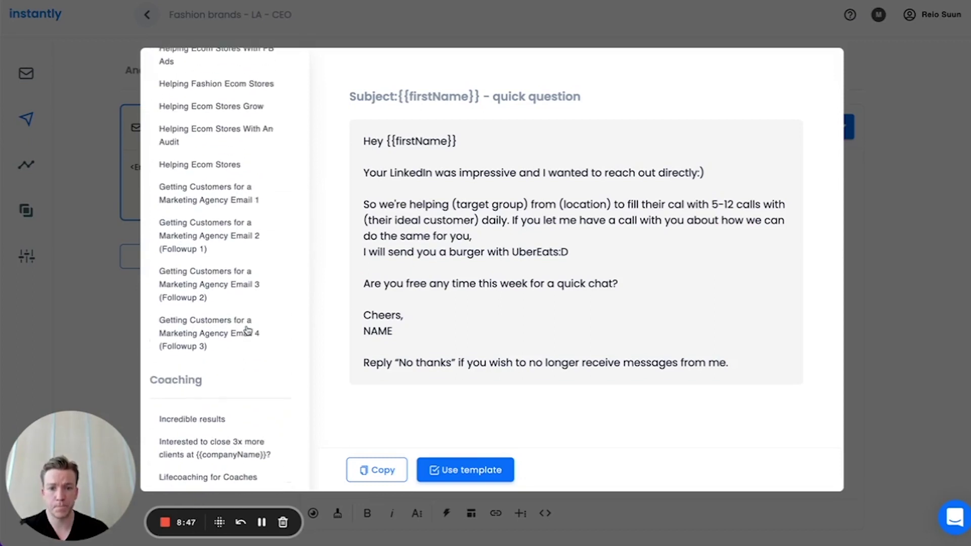
{"action": "left_click", "coordinate": [231, 197]}
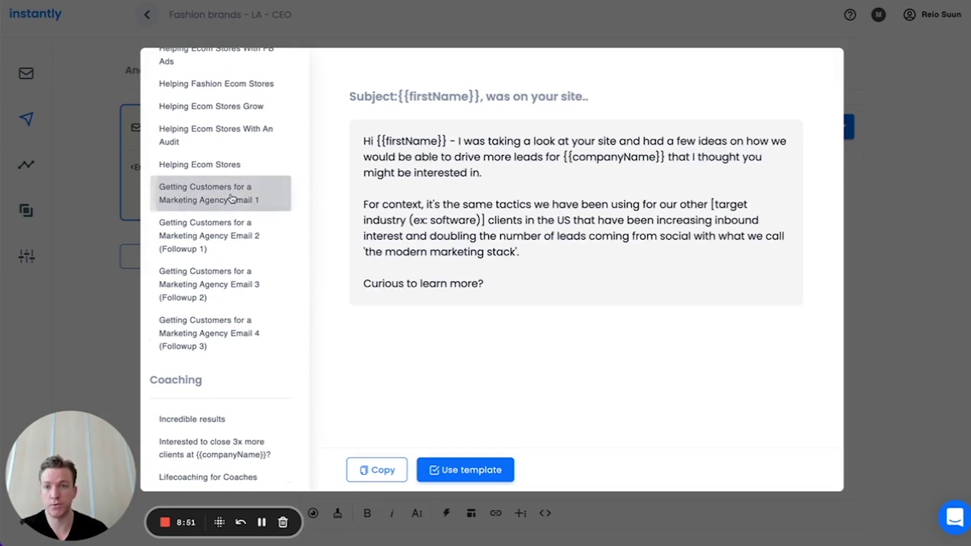
{"action": "left_click", "coordinate": [471, 470]}
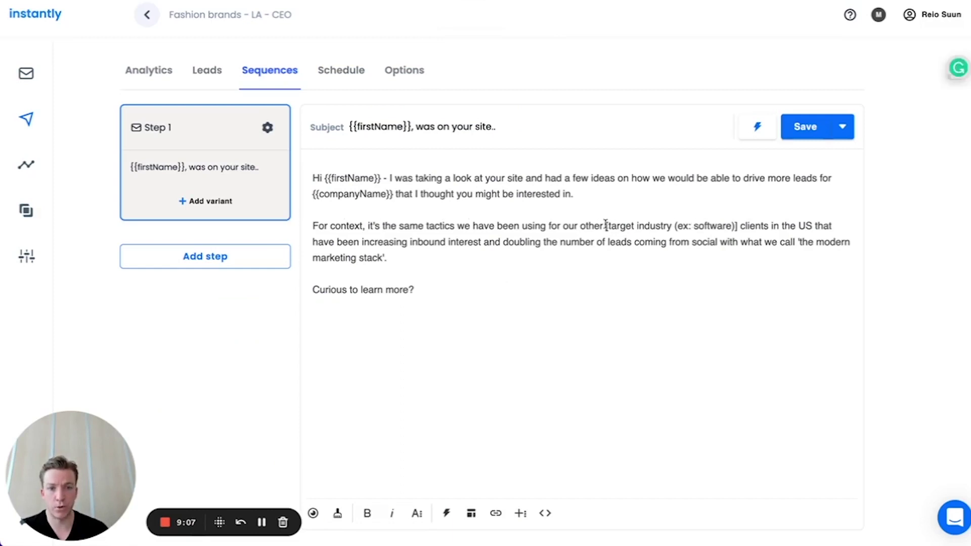
Replace the target-industry placeholder with 'fashion' and the doubling-leads phrase with 'revenue'
{"action": "left_click_drag", "start_coordinate": [605, 225], "coordinate": [738, 226]}
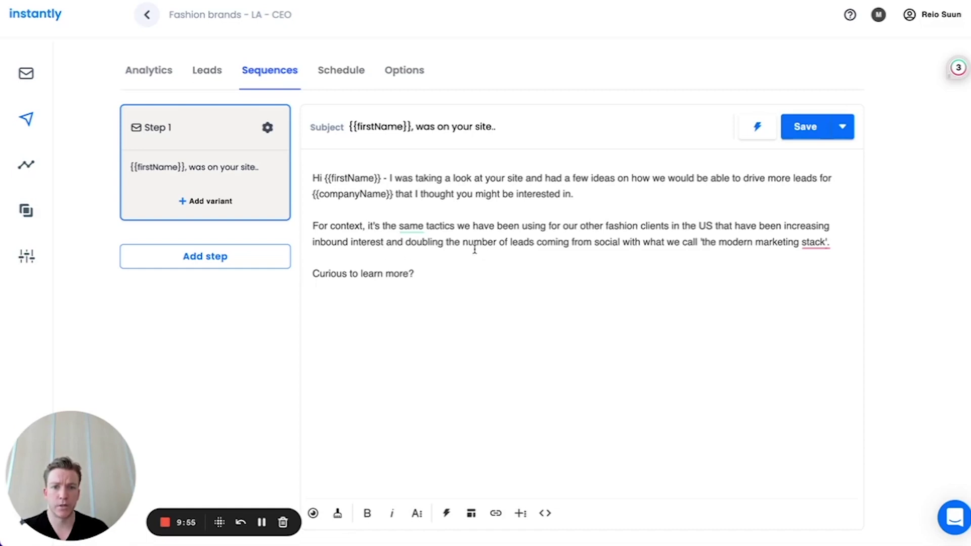
{"action": "double_click", "coordinate": [533, 242]}
{"action": "left_click_drag", "start_coordinate": [533, 242], "coordinate": [312, 243]}
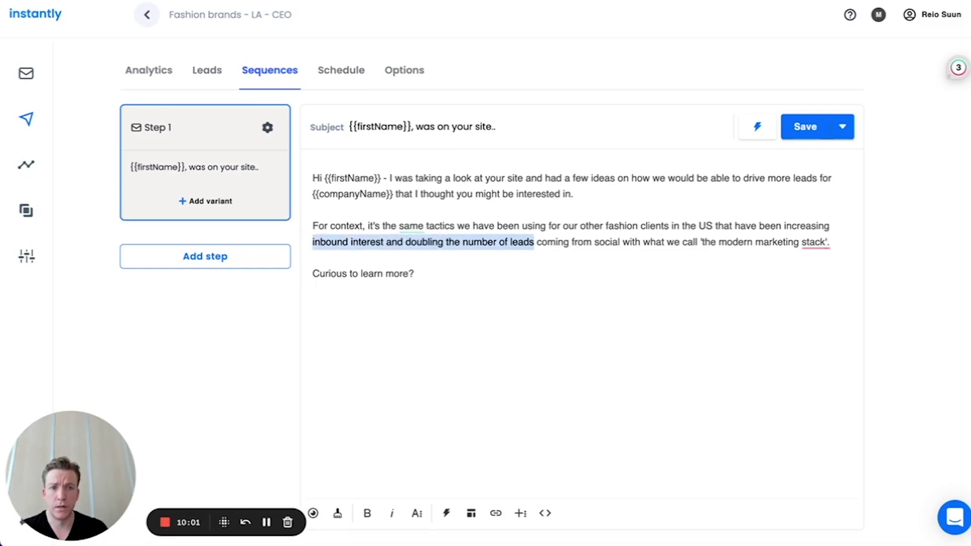
{"action": "key", "text": "BackSpace"}
{"action": "type", "text": "revenue"}
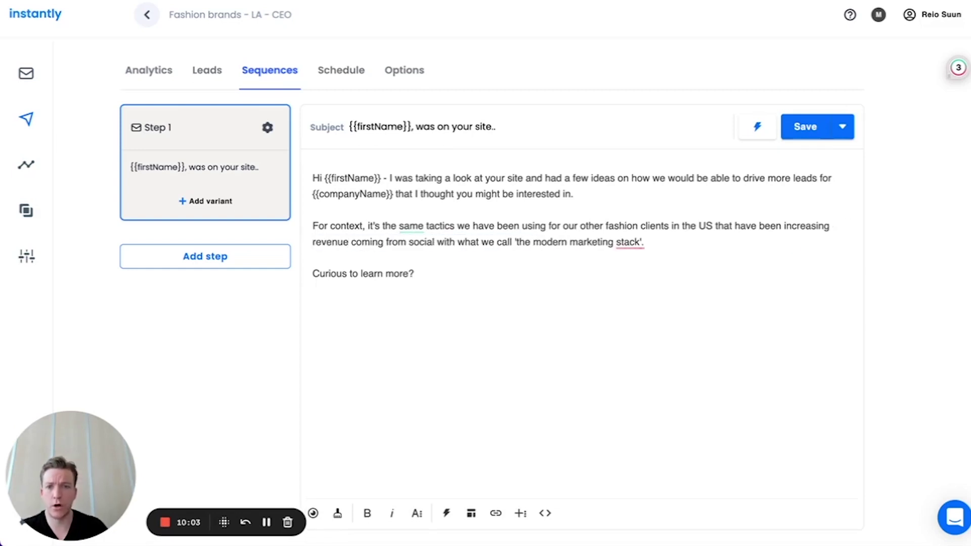
Insert 'fashion' before 'marketing stack' and add a second sequence step
{"action": "left_click", "coordinate": [570, 243]}
{"action": "type", "text": "fashion"}
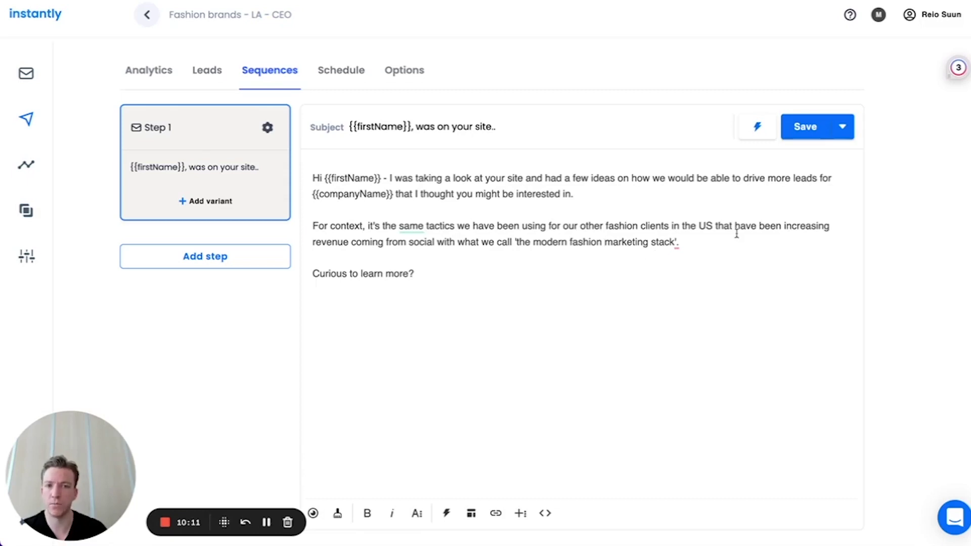
{"action": "left_click", "coordinate": [716, 240]}
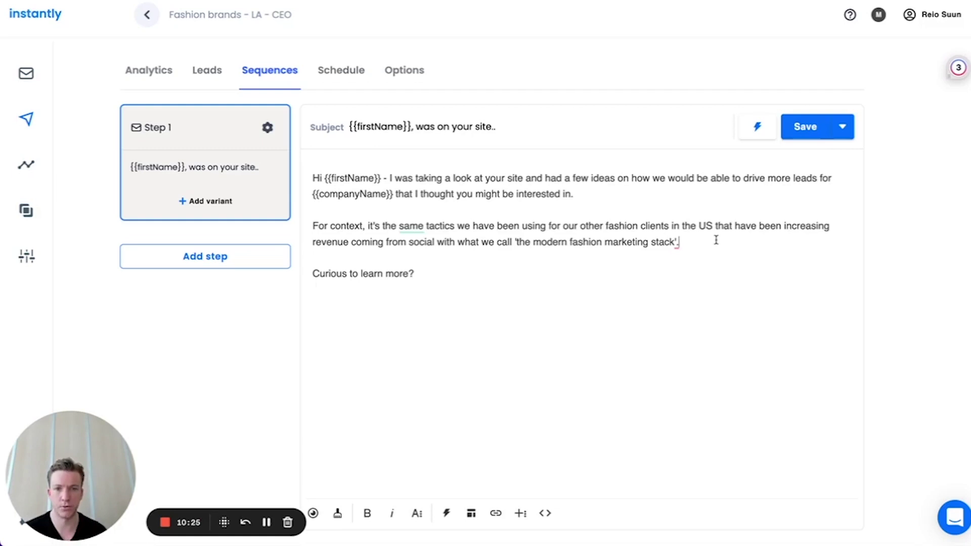
{"action": "left_click", "coordinate": [460, 277]}
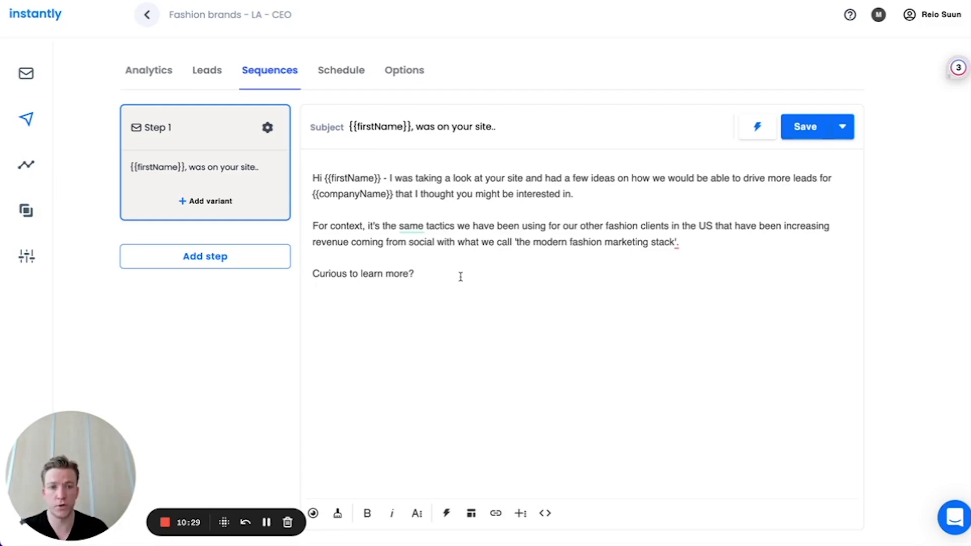
{"action": "left_click", "coordinate": [212, 256]}
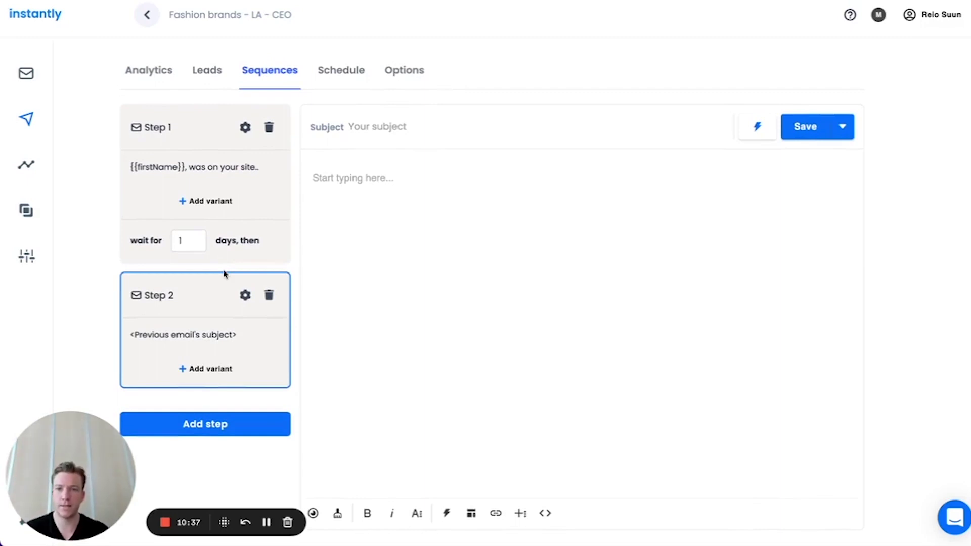
Review Step 1's email, then return to Step 2 and bring up its template library
{"action": "left_click", "coordinate": [232, 211]}
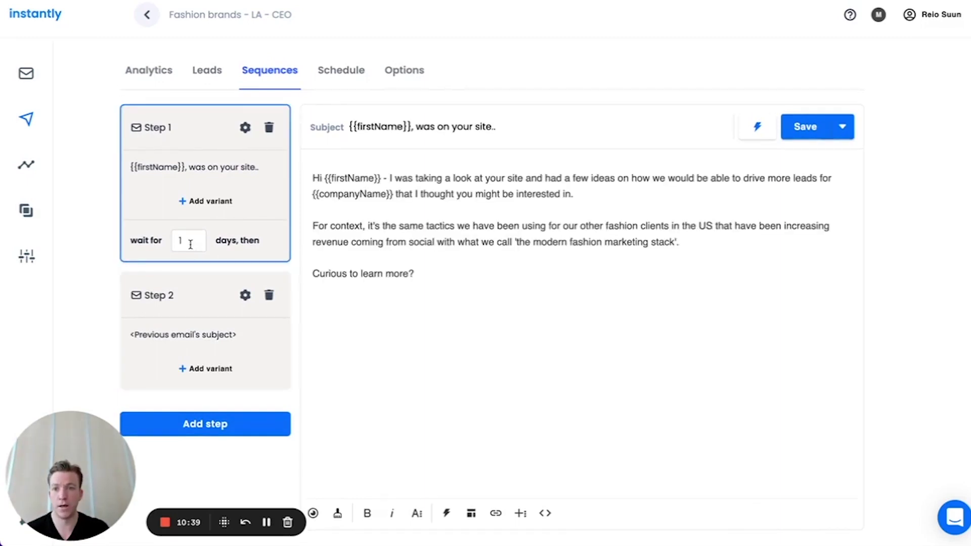
{"action": "left_click", "coordinate": [197, 304]}
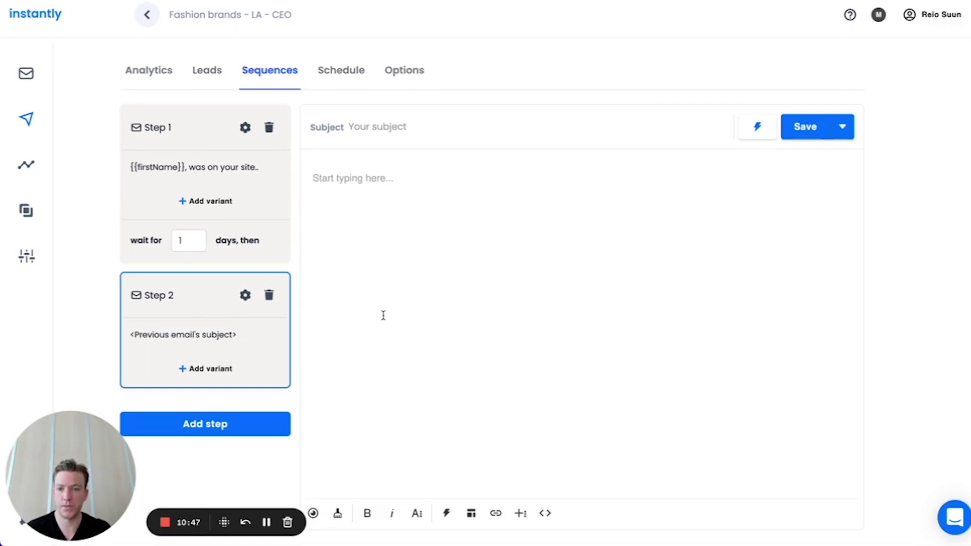
{"action": "left_click", "coordinate": [471, 513]}
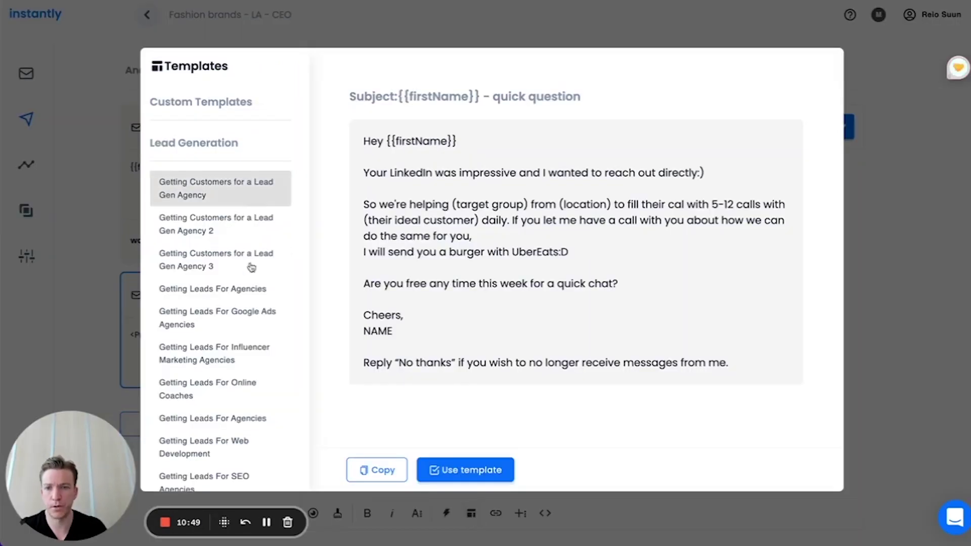
Apply the 'We just helped a client like you!' follow-up template to Step 2
{"action": "scroll", "coordinate": [251, 267], "scroll_direction": "down", "scroll_amount": 15}
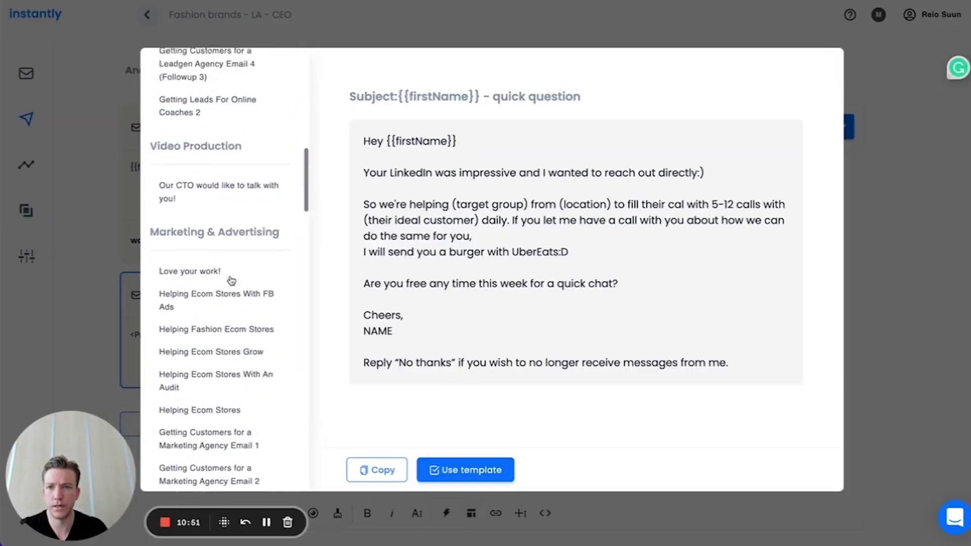
{"action": "scroll", "coordinate": [231, 280], "scroll_direction": "down", "scroll_amount": 15}
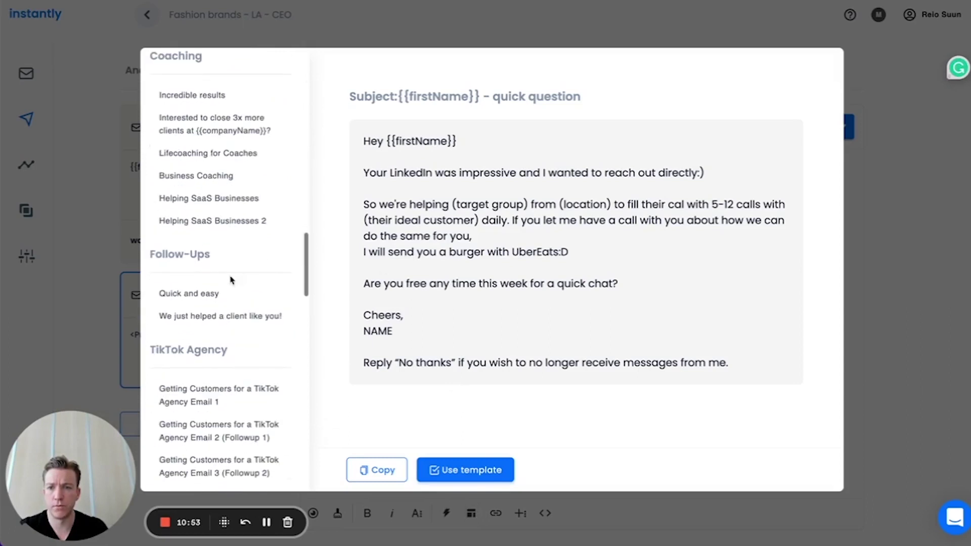
{"action": "left_click", "coordinate": [210, 315]}
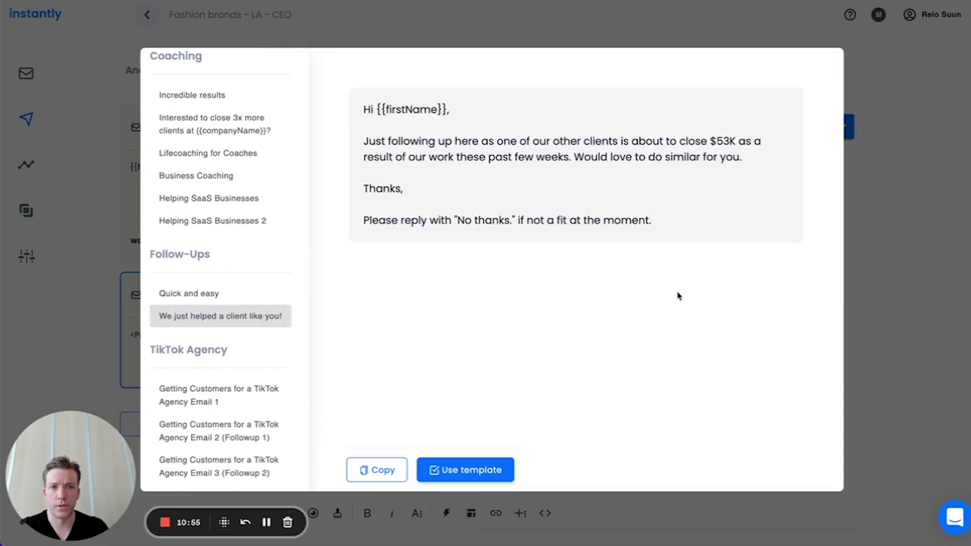
{"action": "left_click", "coordinate": [511, 468]}
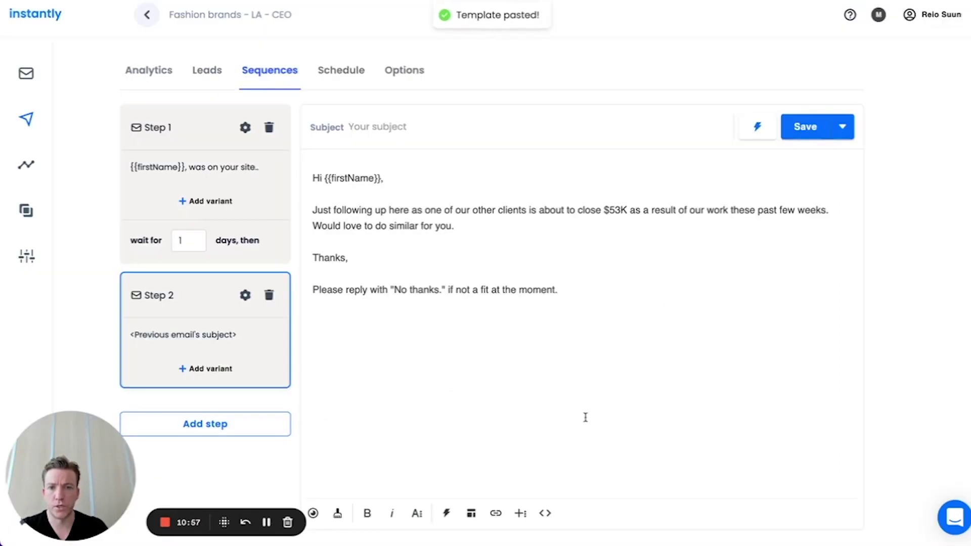
Add a third step and set the waits after Steps 1 and 2 to 2 days
{"action": "left_click", "coordinate": [232, 423]}
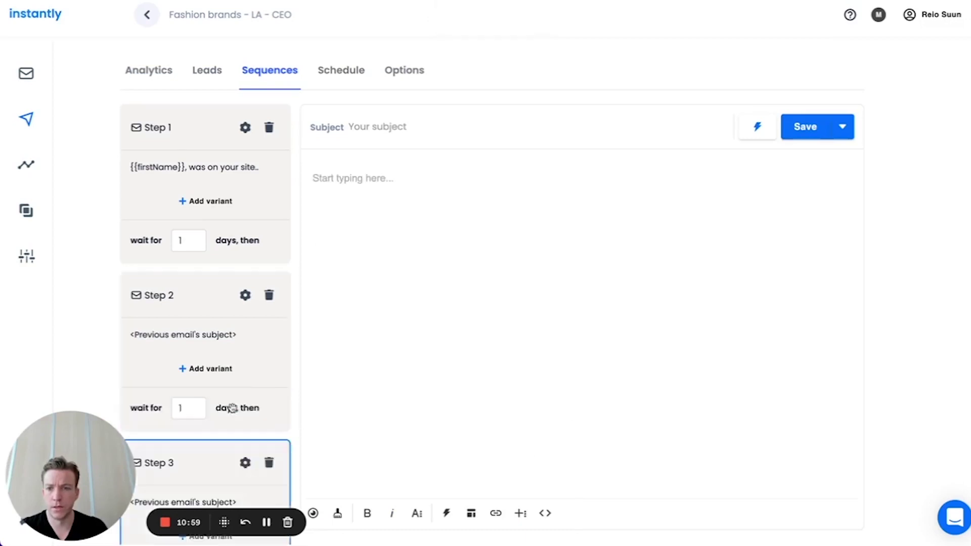
{"action": "double_click", "coordinate": [182, 168]}
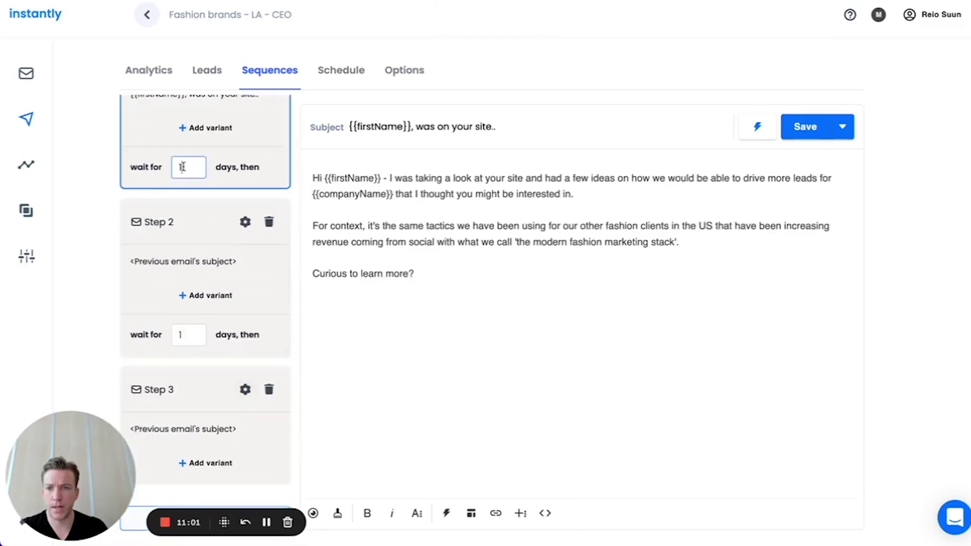
{"action": "type", "text": "2"}
{"action": "double_click", "coordinate": [188, 335]}
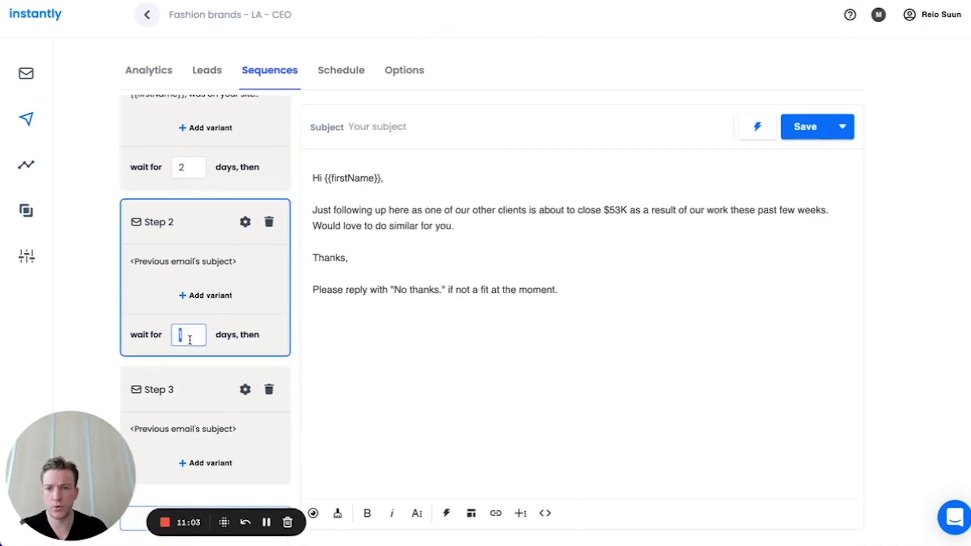
{"action": "type", "text": "2"}
Review the Step 1 and Step 2 emails, then select the empty Step 3 email
{"action": "left_click", "coordinate": [207, 402]}
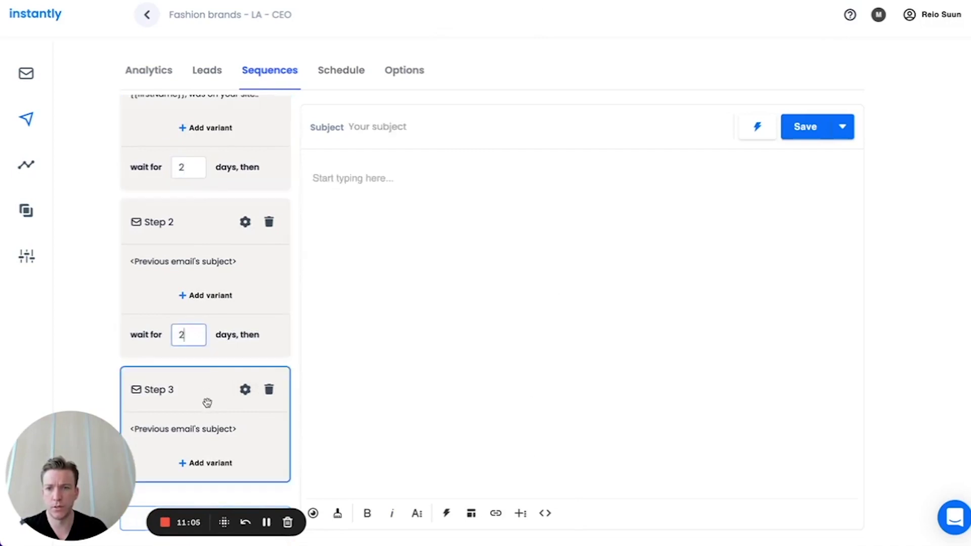
{"action": "left_click", "coordinate": [222, 144]}
{"action": "scroll", "coordinate": [234, 197], "scroll_direction": "up", "scroll_amount": 2}
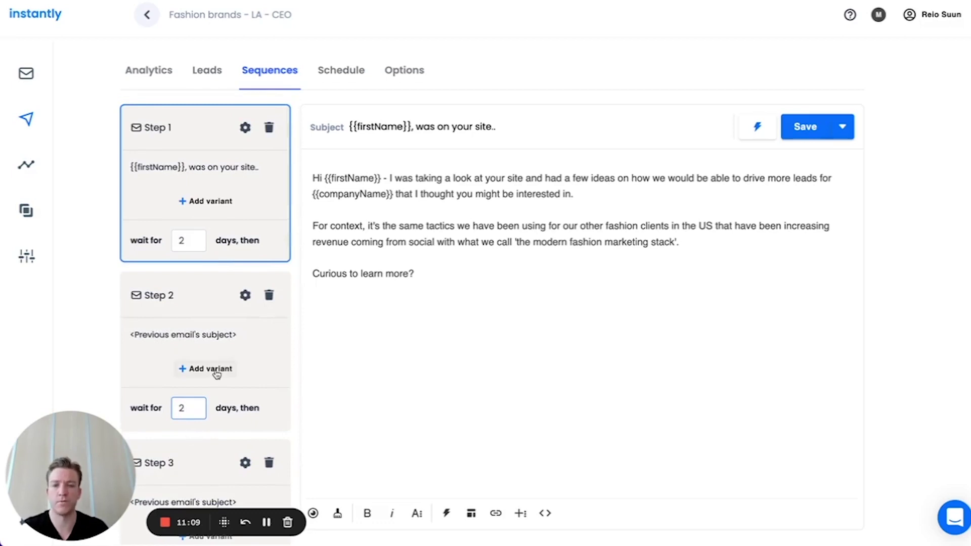
{"action": "scroll", "coordinate": [246, 351], "scroll_direction": "down", "scroll_amount": 2}
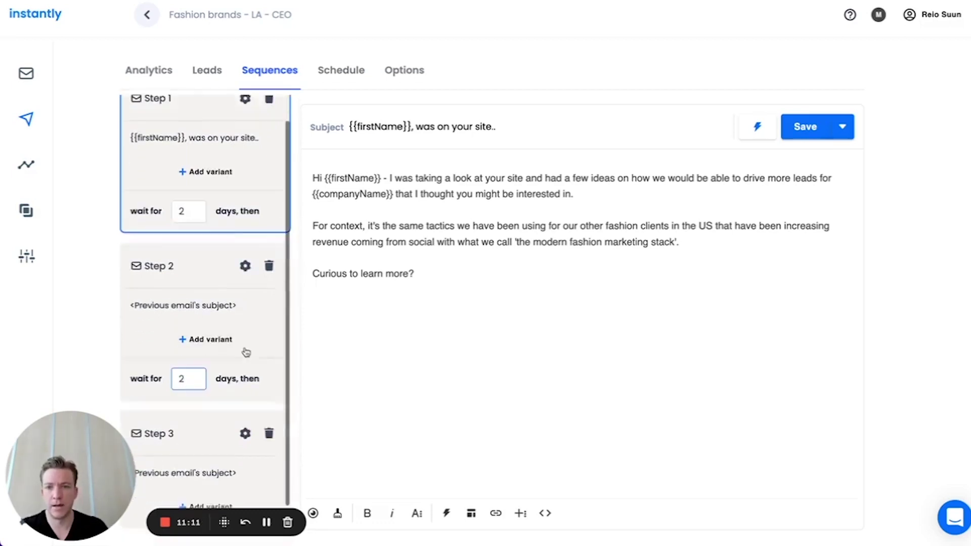
{"action": "left_click", "coordinate": [243, 287]}
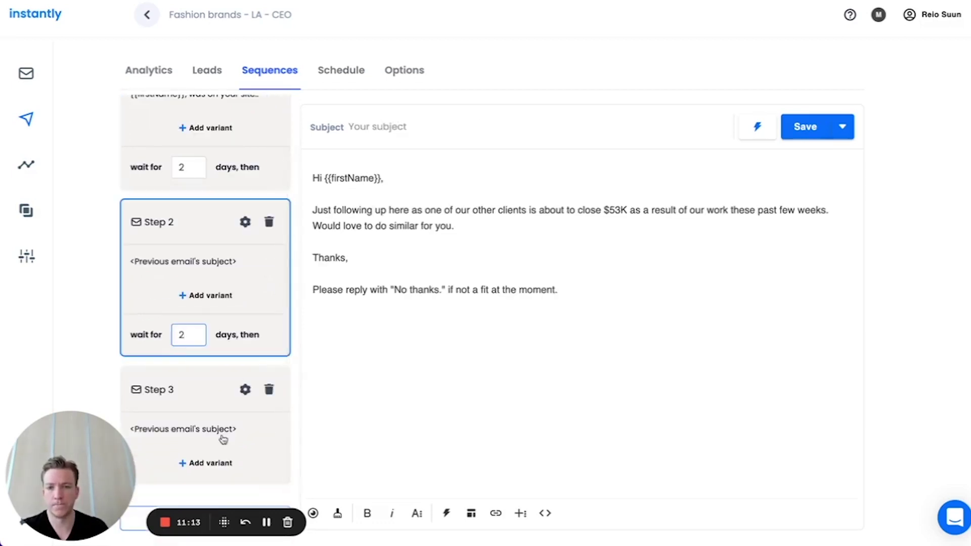
{"action": "left_click", "coordinate": [201, 418]}
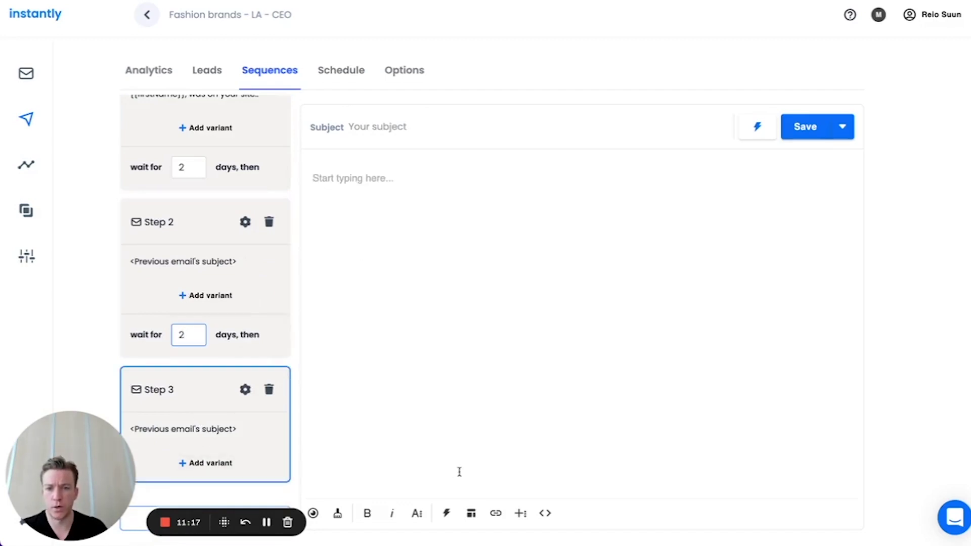
Apply the 'Getting Customers for a Marketing Agency Email 4 (Followup 3)' template, subject 'later?', to Step 3
{"action": "left_click", "coordinate": [471, 514]}
{"action": "scroll", "coordinate": [217, 267], "scroll_direction": "down", "scroll_amount": 3}
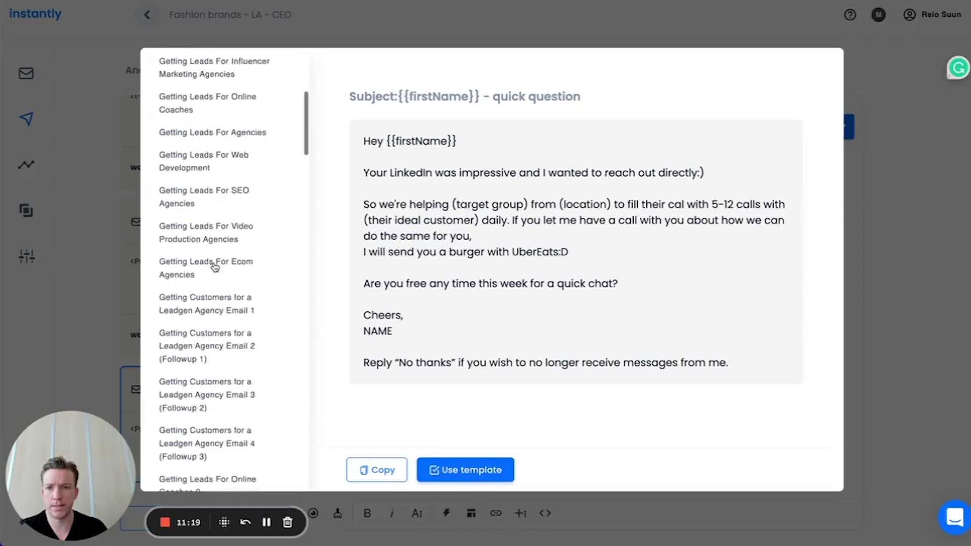
{"action": "scroll", "coordinate": [215, 267], "scroll_direction": "down", "scroll_amount": 15}
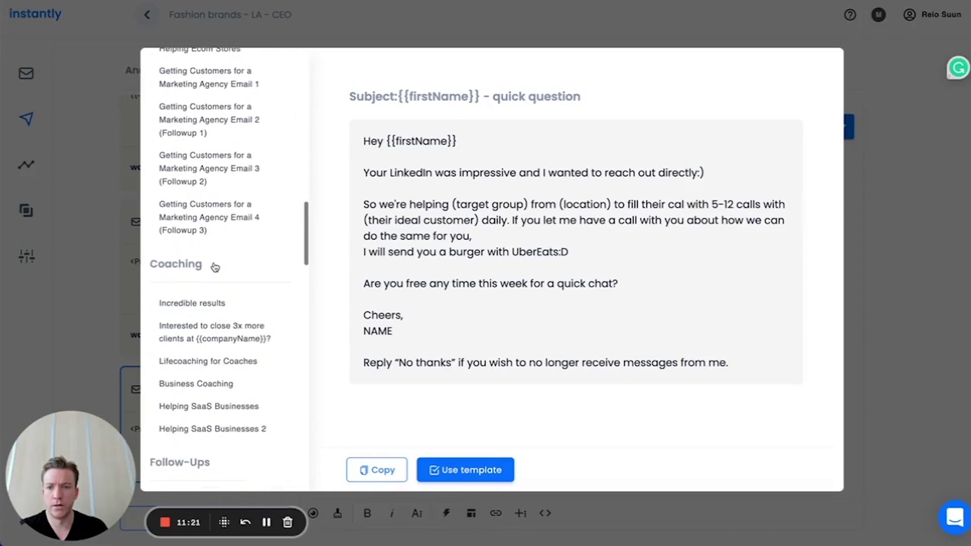
{"action": "scroll", "coordinate": [215, 267], "scroll_direction": "down", "scroll_amount": 2}
{"action": "scroll", "coordinate": [214, 267], "scroll_direction": "up", "scroll_amount": 8}
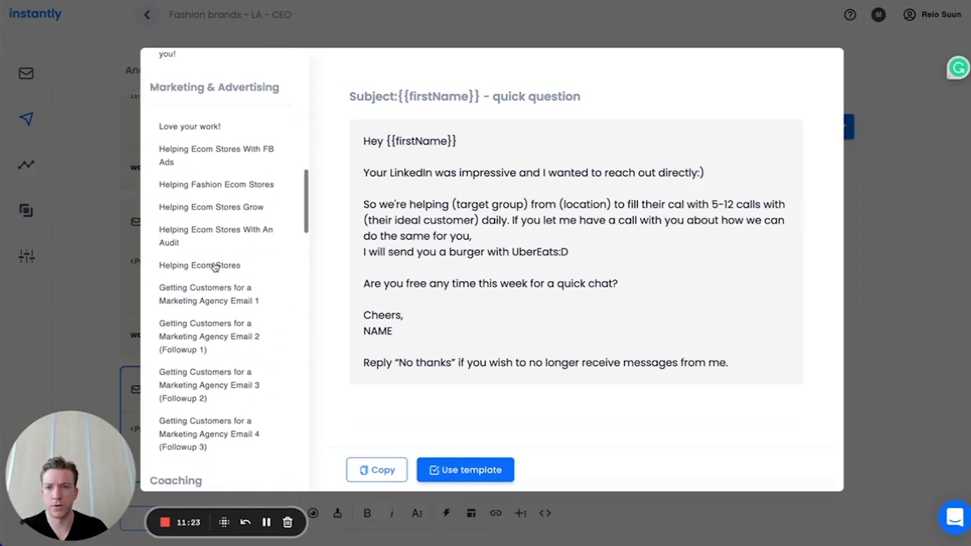
{"action": "scroll", "coordinate": [215, 267], "scroll_direction": "down", "scroll_amount": 2}
{"action": "left_click", "coordinate": [221, 368]}
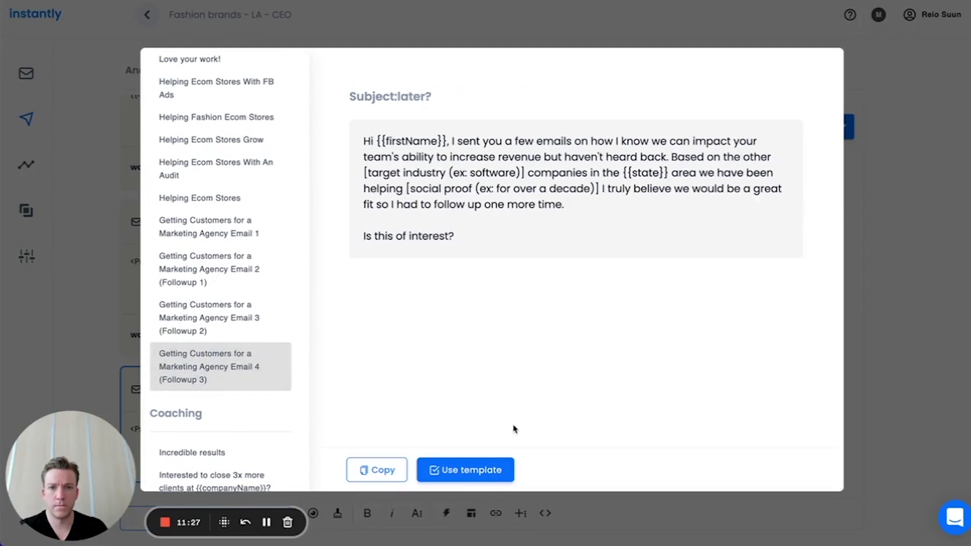
{"action": "left_click", "coordinate": [457, 473]}
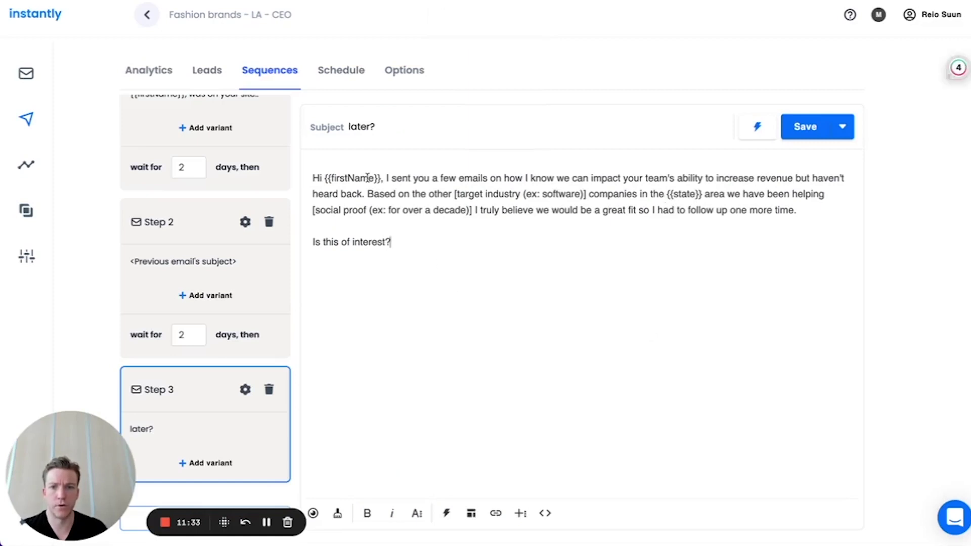
Start a new paragraph at 'Based on' and replace the target-industry placeholder with 'fashion'
{"action": "left_click", "coordinate": [366, 194]}
{"action": "key", "text": "Return"}
{"action": "key", "text": "Return"}
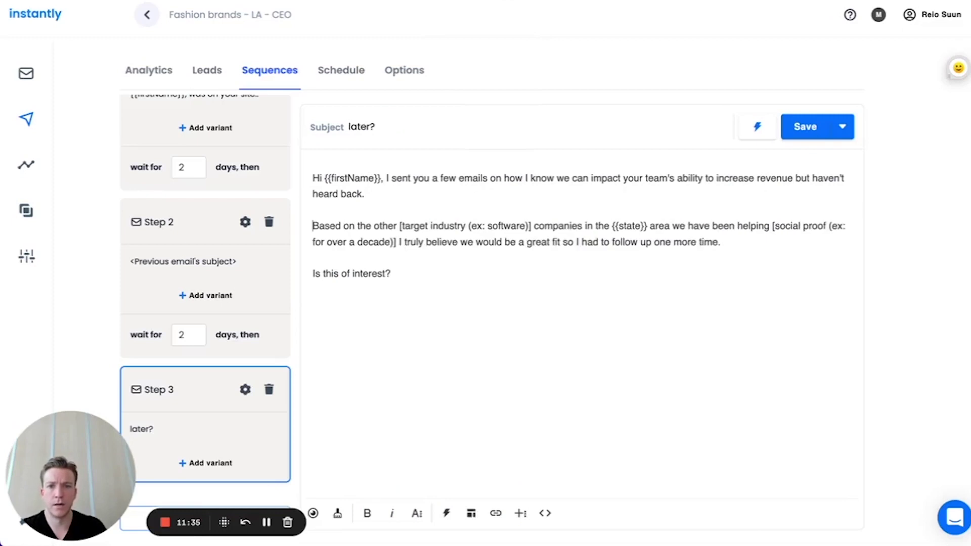
{"action": "left_click_drag", "start_coordinate": [397, 226], "coordinate": [531, 226]}
{"action": "key", "text": "BackSpace"}
{"action": "type", "text": "fashio"}
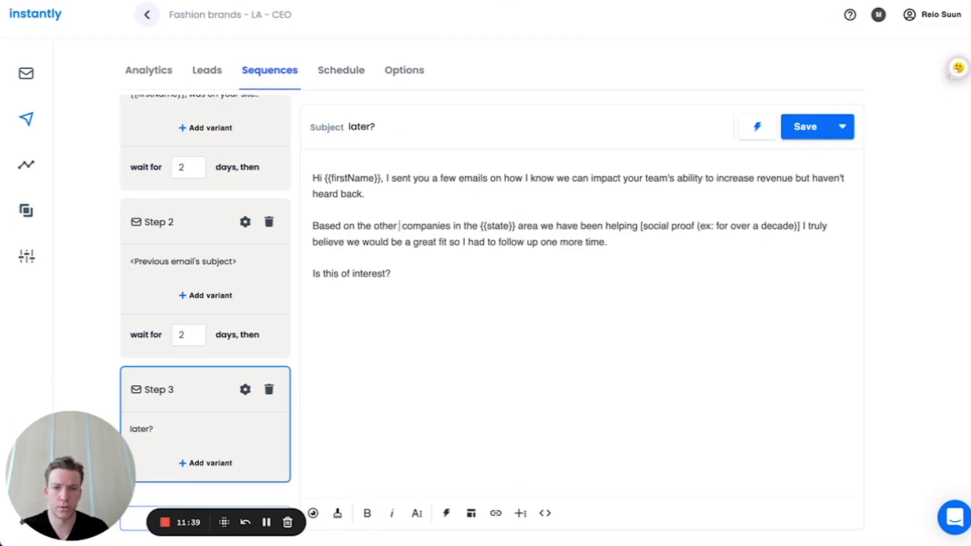
{"action": "type", "text": "n"}
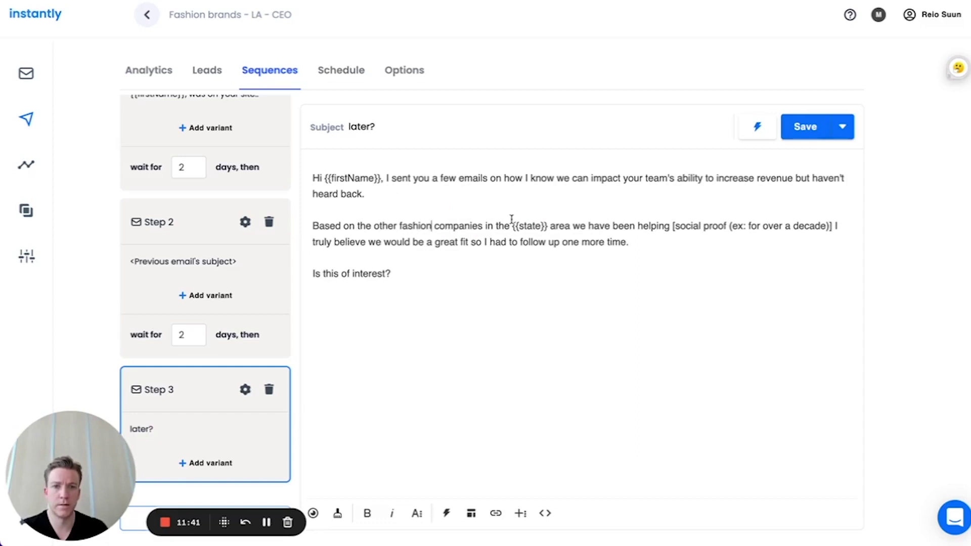
Delete the {{state}} placeholder and add a fourth step to the sequence
{"action": "left_click_drag", "start_coordinate": [547, 226], "coordinate": [512, 225]}
{"action": "key", "text": "BackSpace"}
{"action": "key", "text": "BackSpace"}
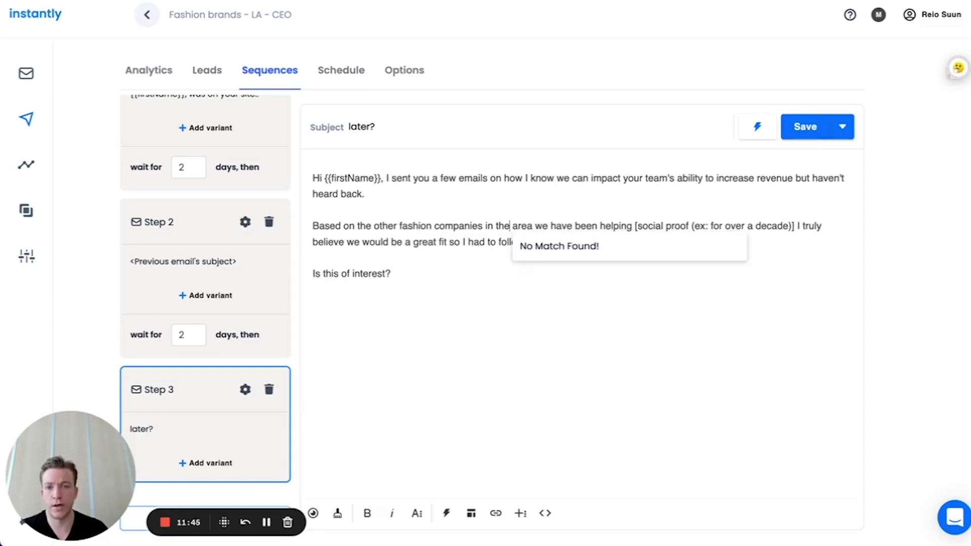
{"action": "left_click", "coordinate": [581, 216]}
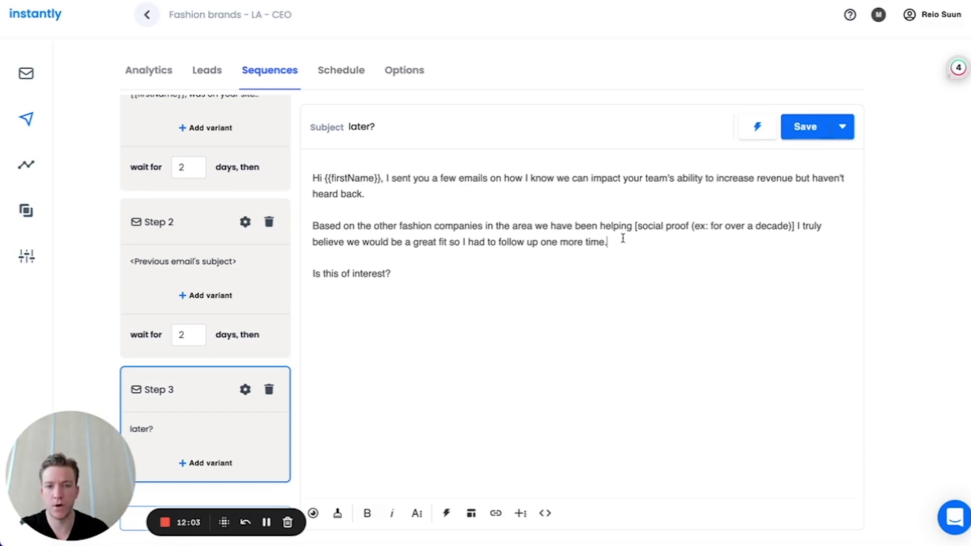
{"action": "key", "text": "Up"}
{"action": "key", "text": "ctrl+Left"}
{"action": "key", "text": "ctrl+Left"}
{"action": "key", "text": "ctrl+Left"}
{"action": "key", "text": "ctrl+Left"}
{"action": "key", "text": "ctrl+Left"}
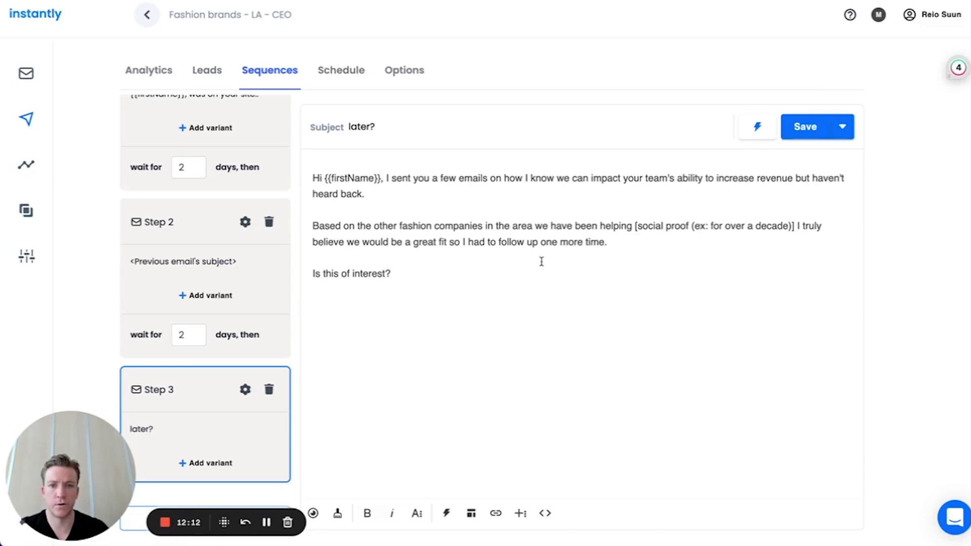
{"action": "left_click", "coordinate": [395, 274]}
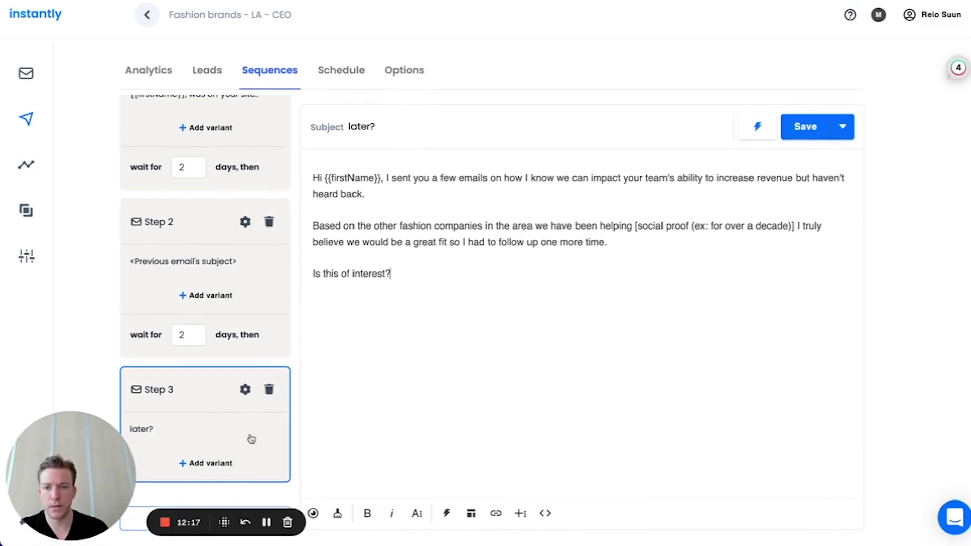
{"action": "scroll", "coordinate": [251, 439], "scroll_direction": "down", "scroll_amount": 1}
{"action": "left_click", "coordinate": [138, 521]}
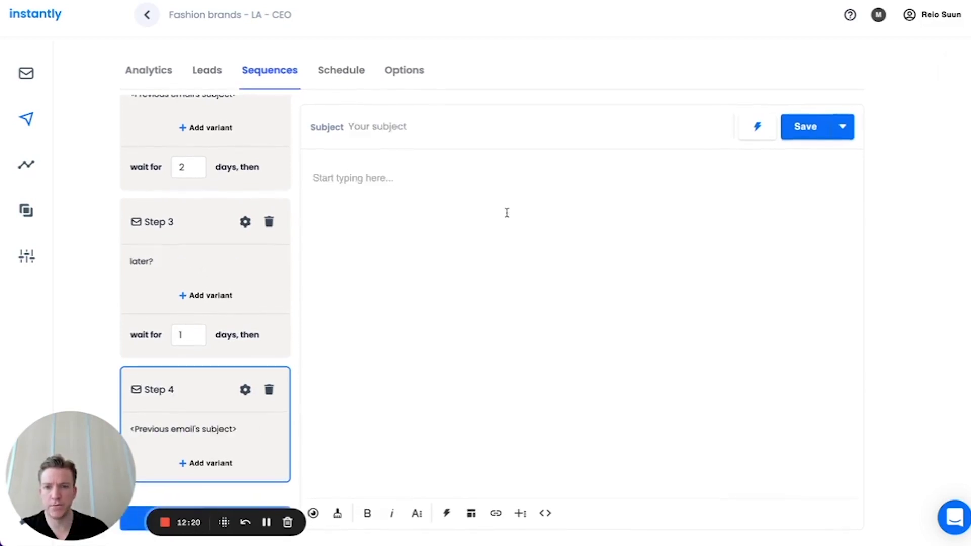
Place the cursor in the new, empty Step 4 email body
{"action": "left_click", "coordinate": [416, 201]}
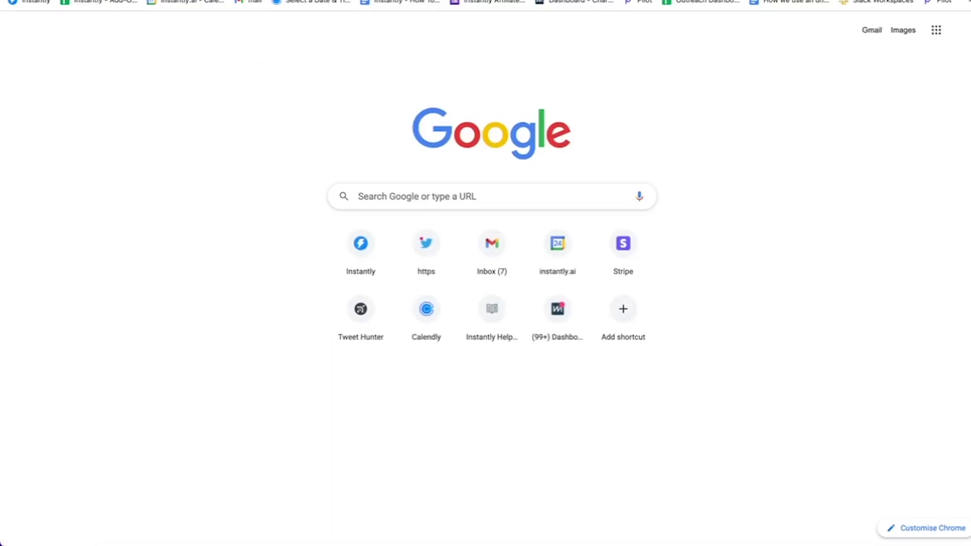
Google 'funny gif penguin' and open the GIPHY 'Funny-penguin GIFs' result
{"action": "type", "text": "funny gif penguin"}
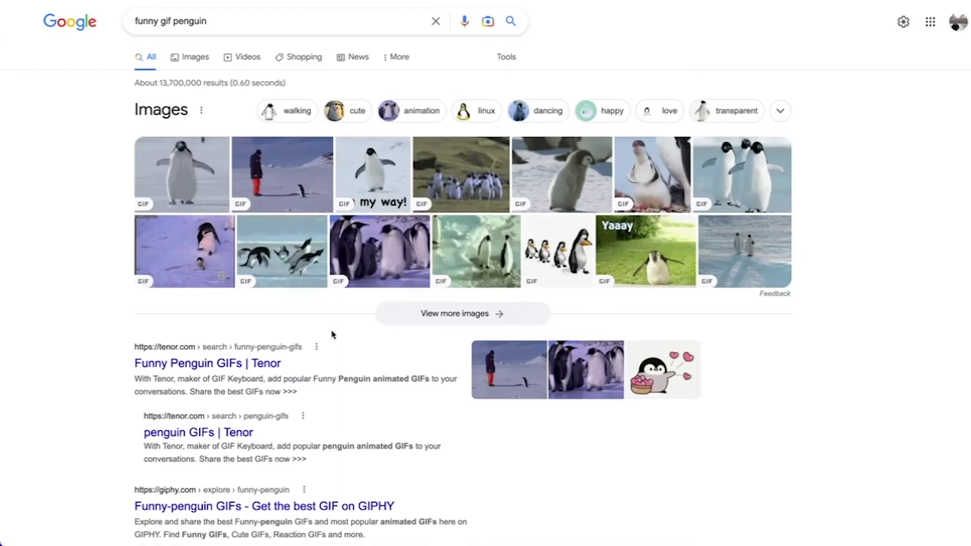
{"action": "scroll", "coordinate": [332, 334], "scroll_direction": "down", "scroll_amount": 3}
{"action": "left_click", "coordinate": [302, 364]}
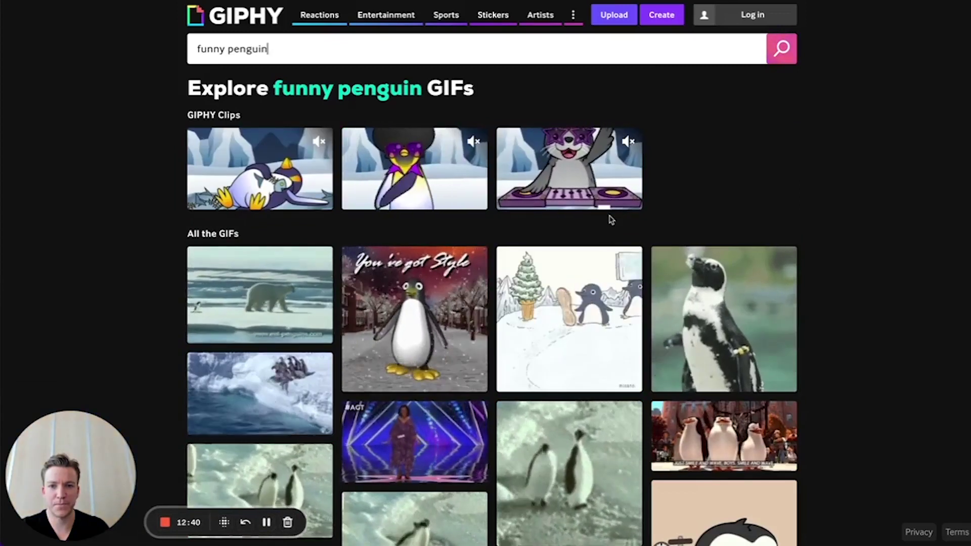
Search GIPHY for 'cute penguin' GIFs
{"action": "scroll", "coordinate": [611, 220], "scroll_direction": "down", "scroll_amount": 2}
{"action": "scroll", "coordinate": [611, 221], "scroll_direction": "up", "scroll_amount": 2}
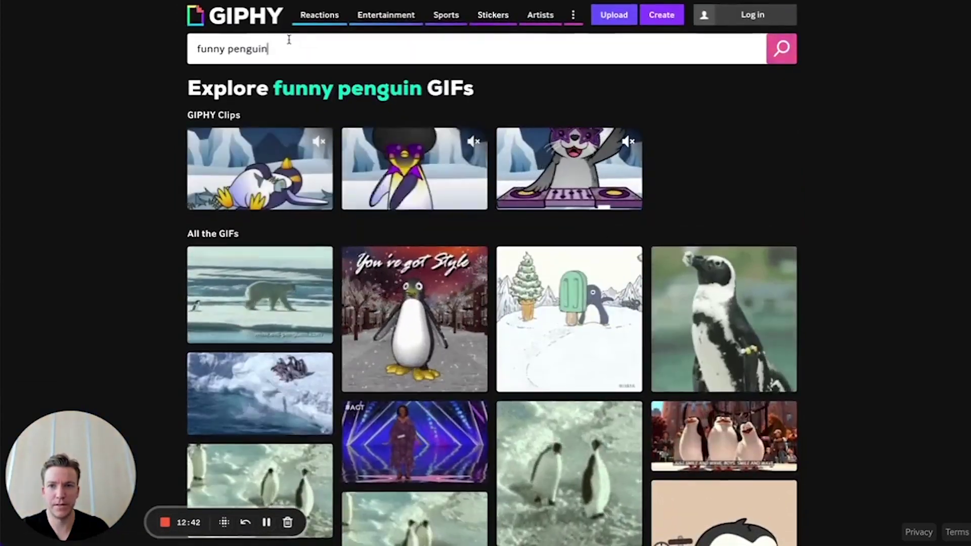
{"action": "type", "text": "cute penguin"}
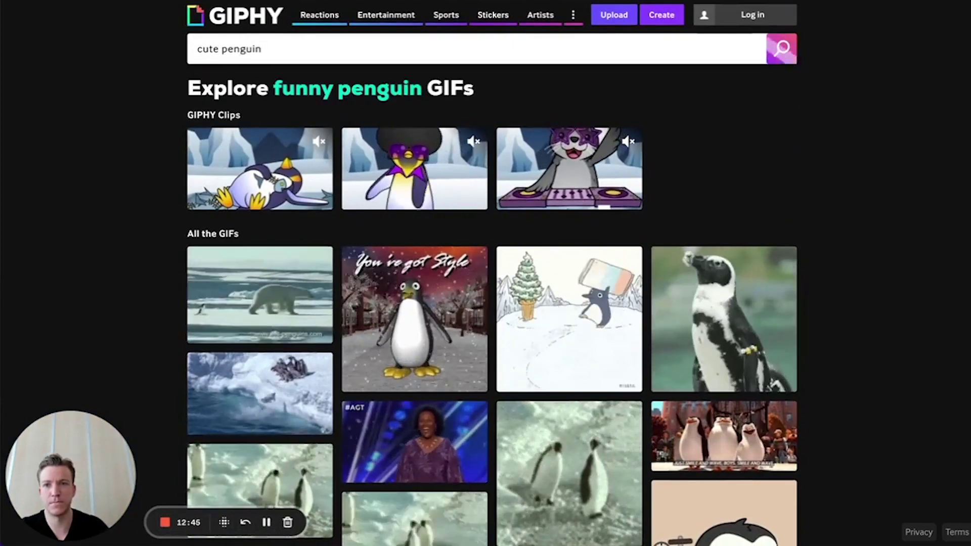
{"action": "key", "text": "Return"}
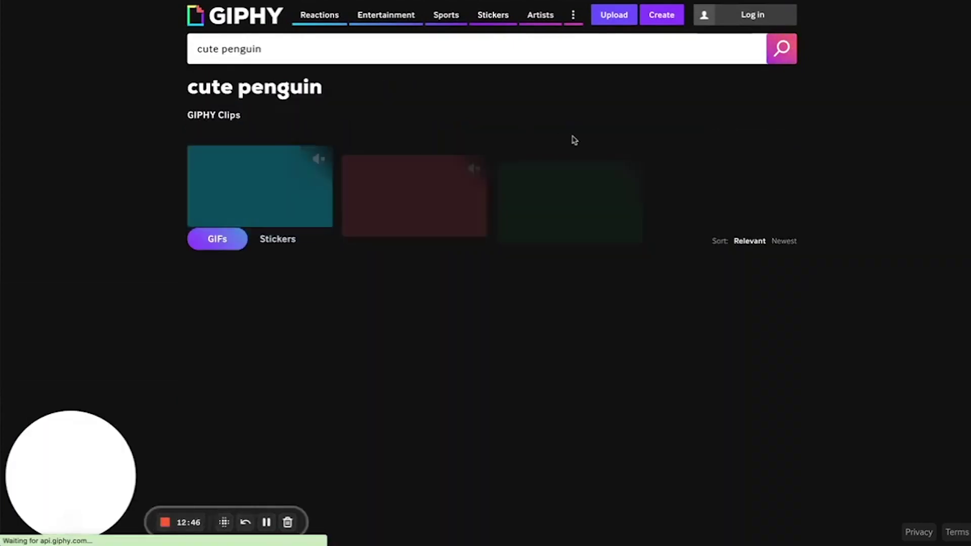
{"action": "scroll", "coordinate": [494, 224], "scroll_direction": "down", "scroll_amount": 2}
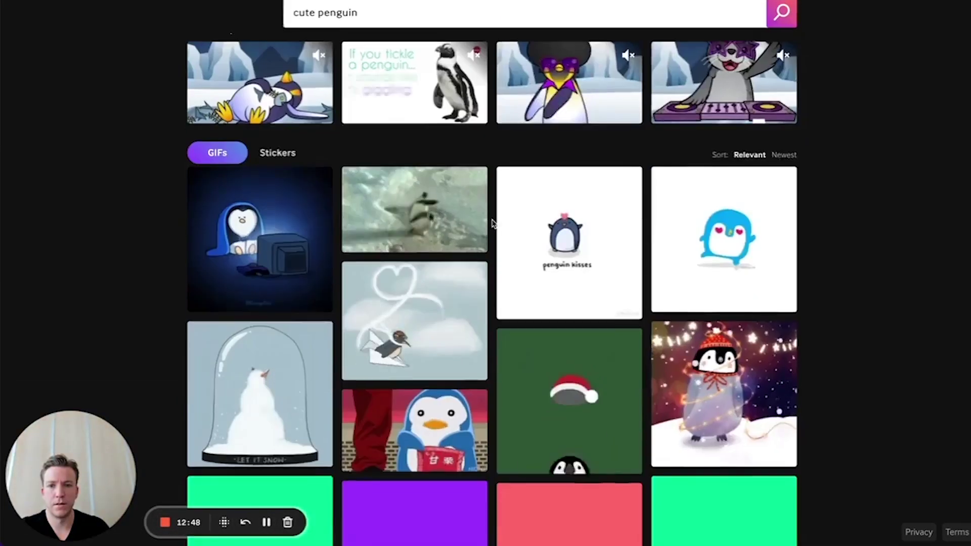
{"action": "scroll", "coordinate": [494, 224], "scroll_direction": "up", "scroll_amount": 2}
{"action": "scroll", "coordinate": [495, 224], "scroll_direction": "down", "scroll_amount": 10}
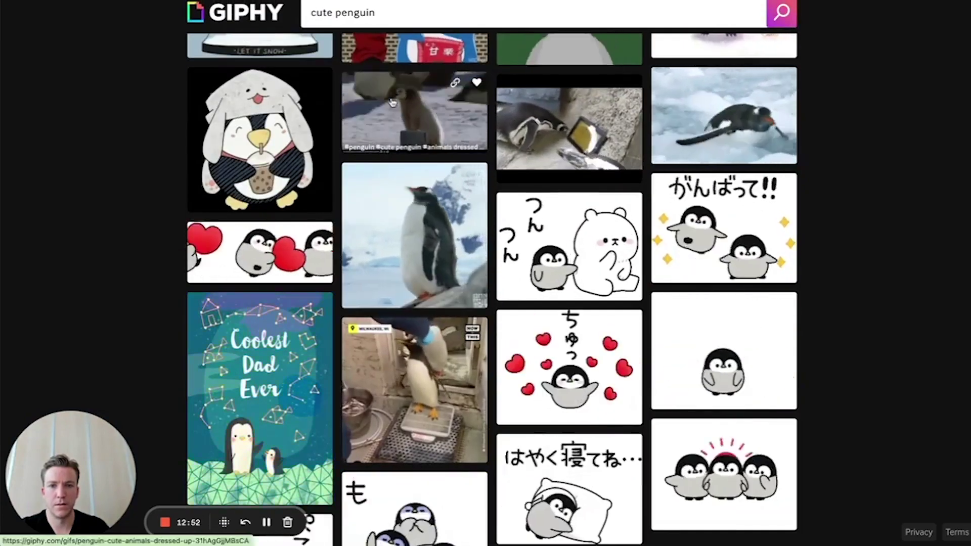
Open the top-hat Cute Penguin GIF and copy its image address
{"action": "left_click", "coordinate": [420, 113]}
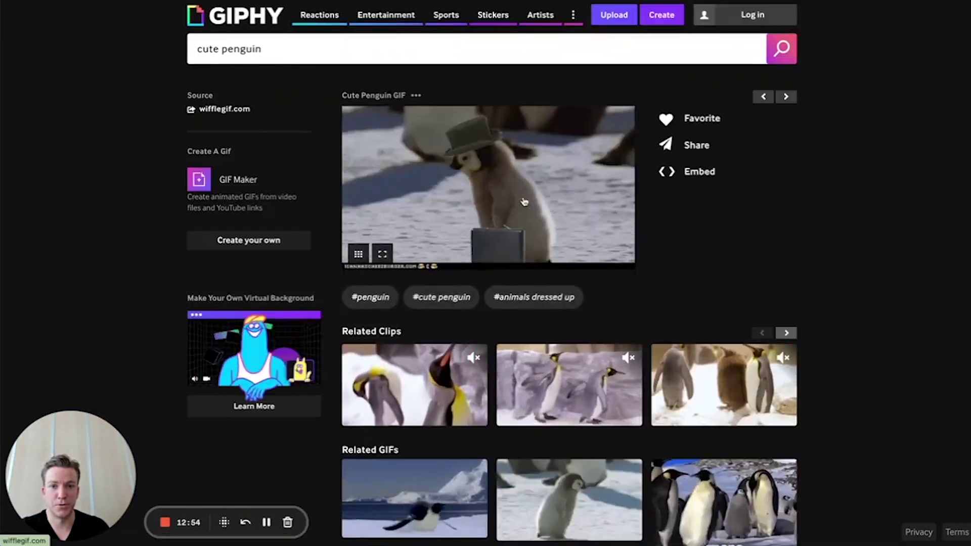
{"action": "right_click", "coordinate": [524, 201]}
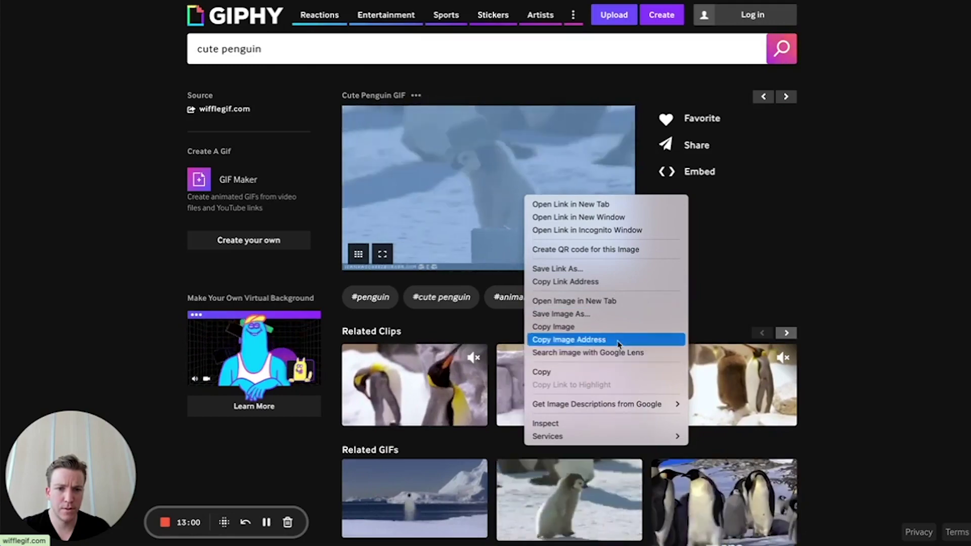
{"action": "left_click", "coordinate": [617, 339]}
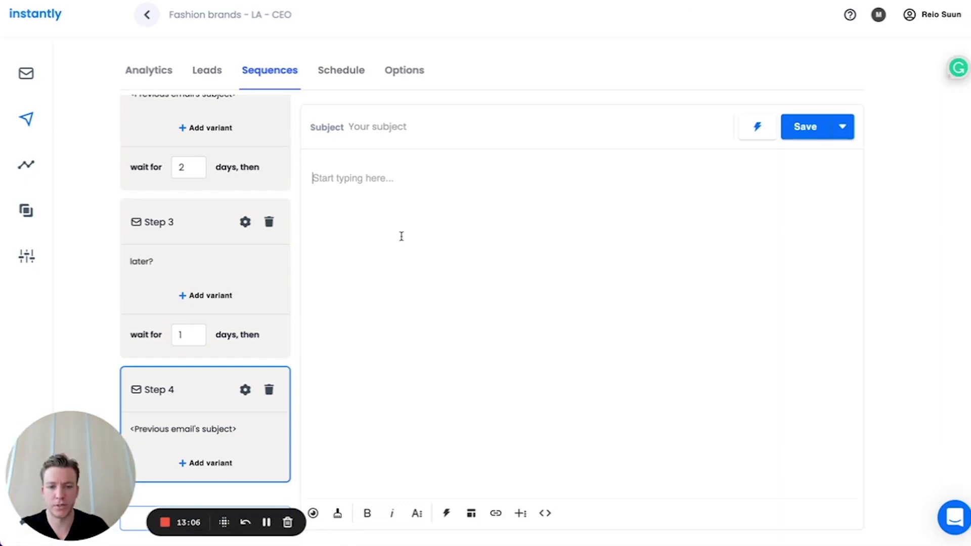
Write the Step 4 body to {{firstName}}: a little penguin looking for you, pitching marketing for {{companyName}}
{"action": "type", "text": "{{{irstName}},"}
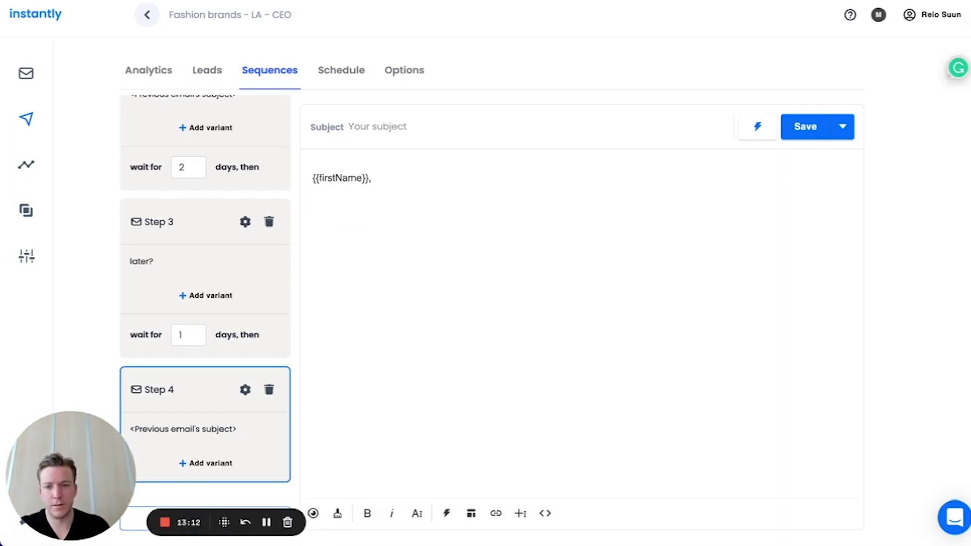
{"action": "type", "text": "I sent out th"}
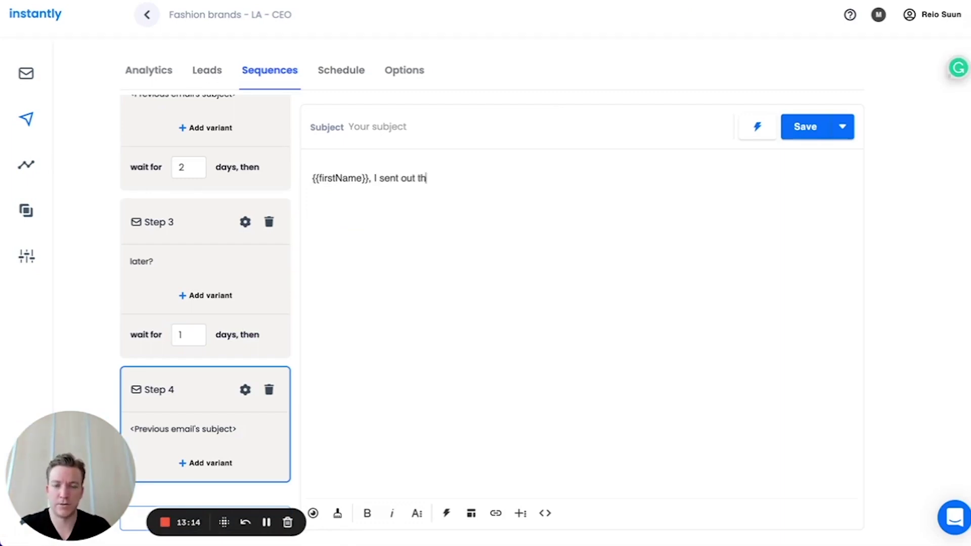
{"action": "type", "text": "is little penguin"}
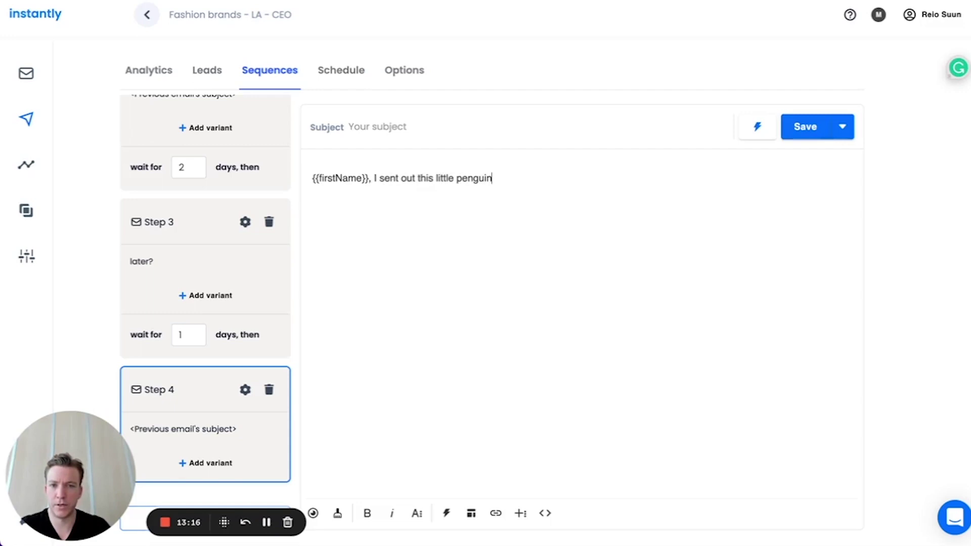
{"action": "type", "text": "because we"}
{"action": "key", "text": "BackSpace"}
{"action": "key", "text": "BackSpace"}
{"action": "key", "text": "BackSpace"}
{"action": "type", "text": "I haven't hear"}
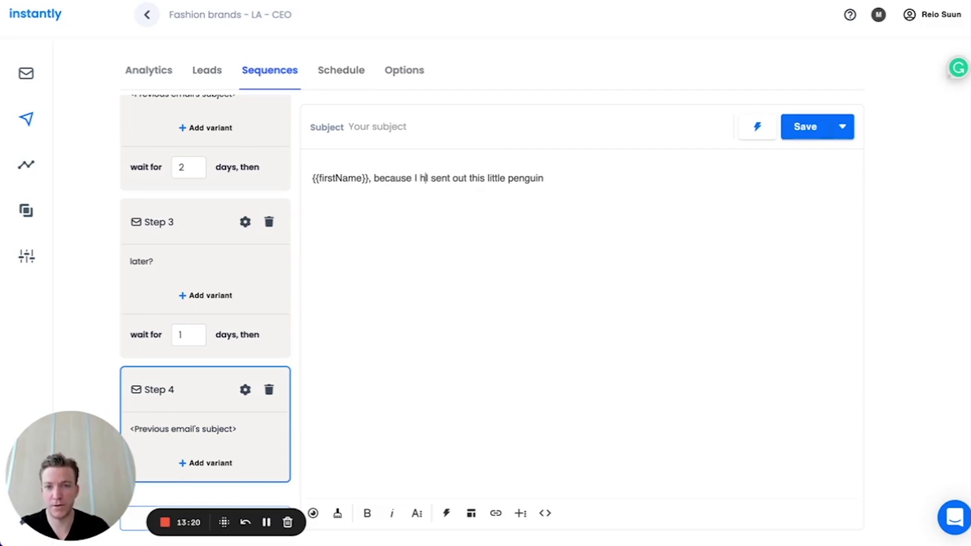
{"action": "type", "text": "d back I"}
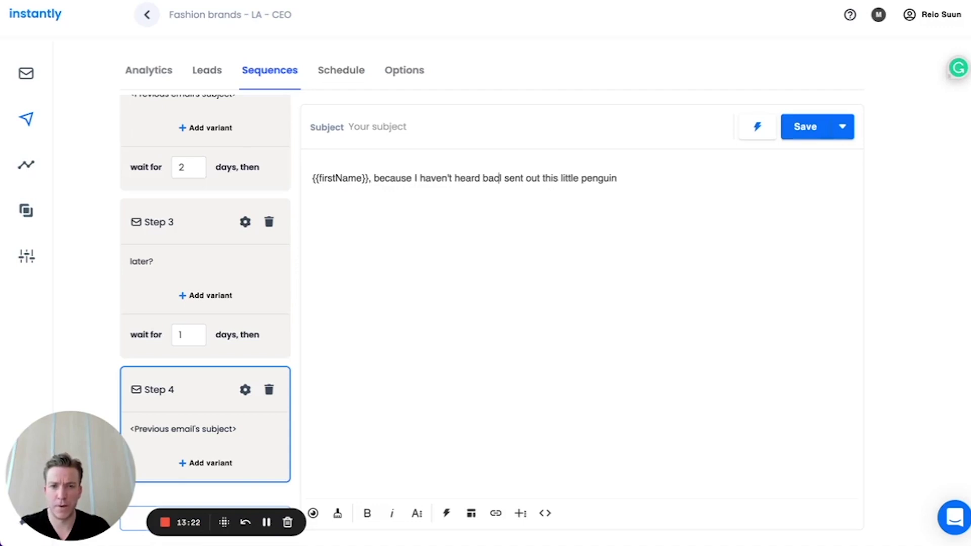
{"action": "left_click", "coordinate": [625, 178]}
{"action": "type", "text": "look"}
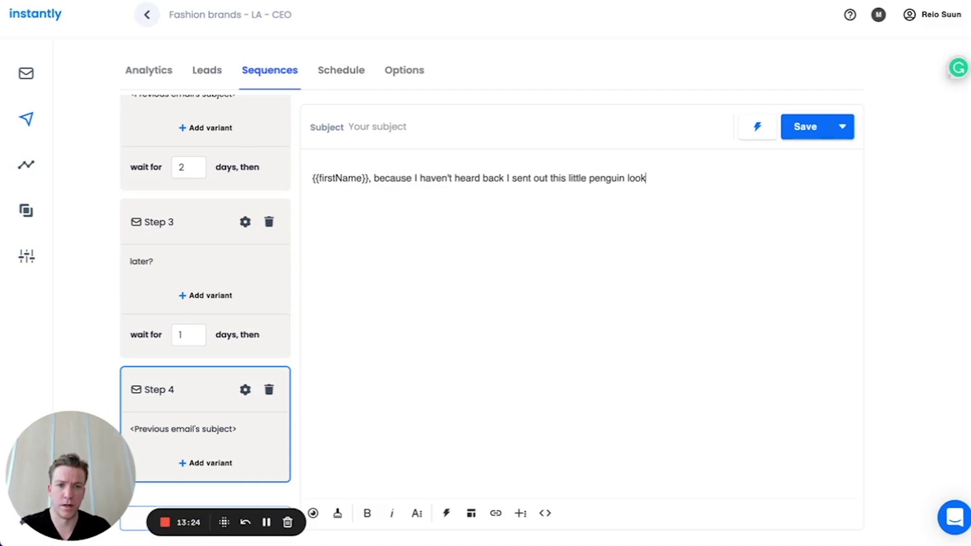
{"action": "type", "text": "ing for you and"}
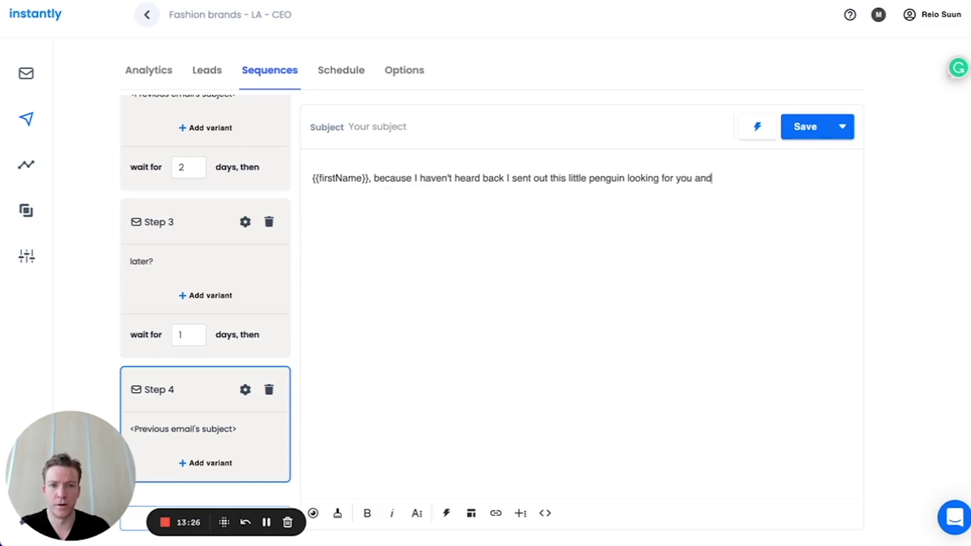
{"action": "type", "text": " trying to pitch"}
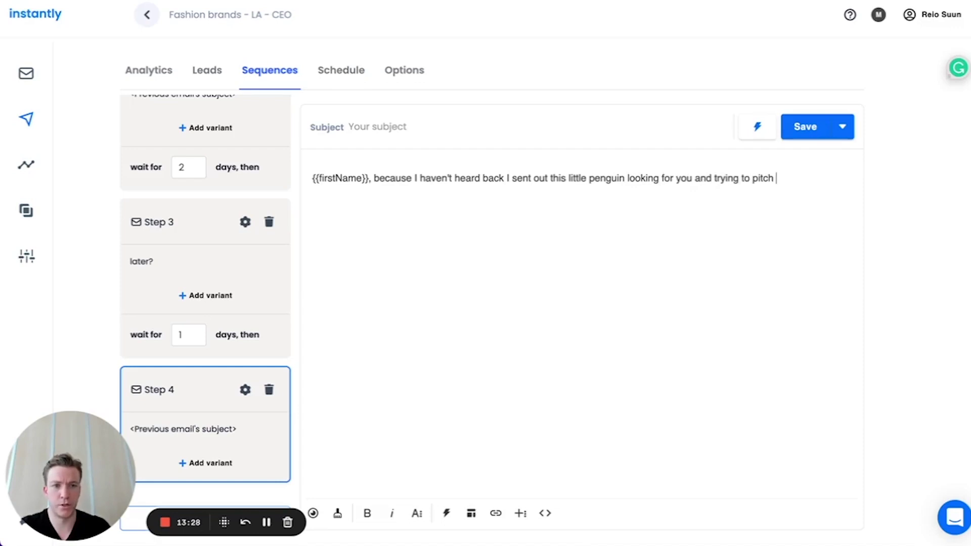
{"action": "type", "text": " out marketing ser"}
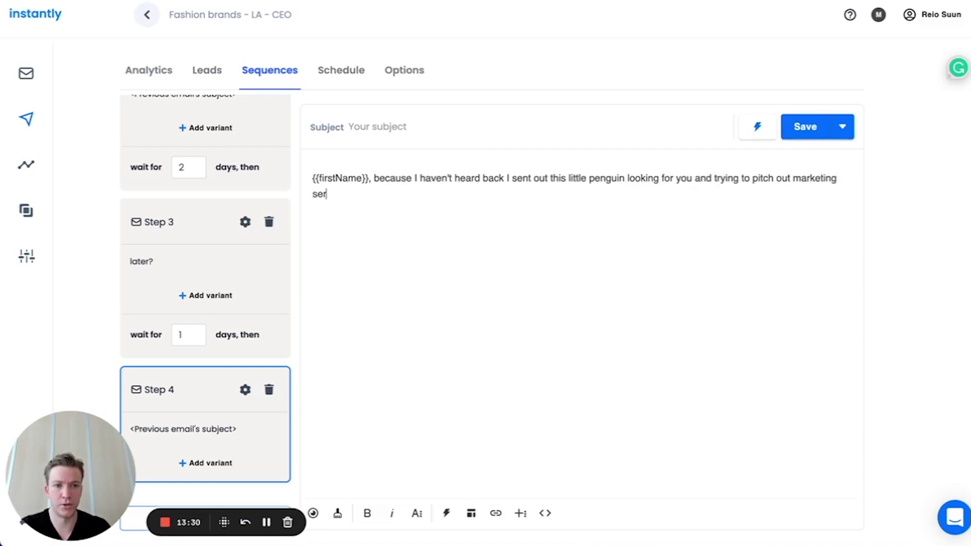
{"action": "type", "text": "vice for {{com"}
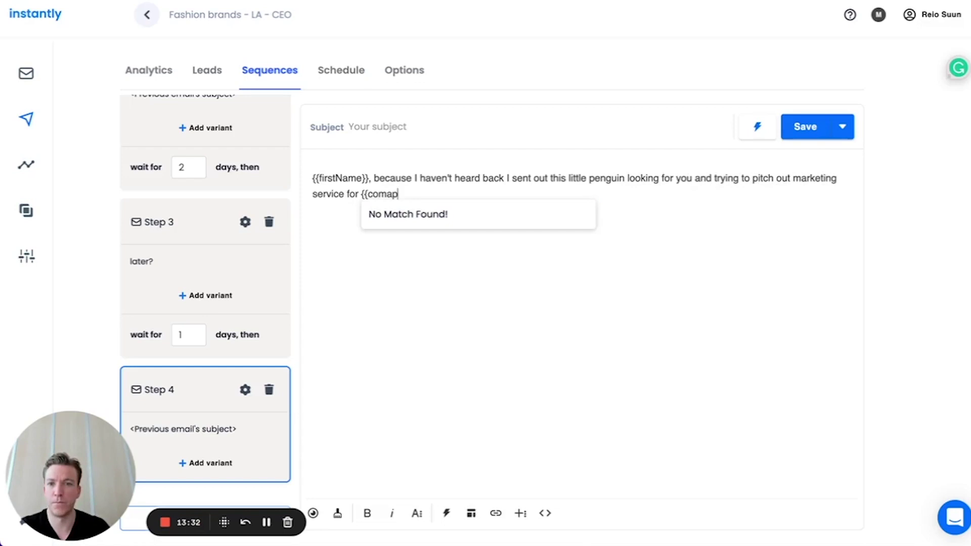
{"action": "type", "text": "panyName}}"}
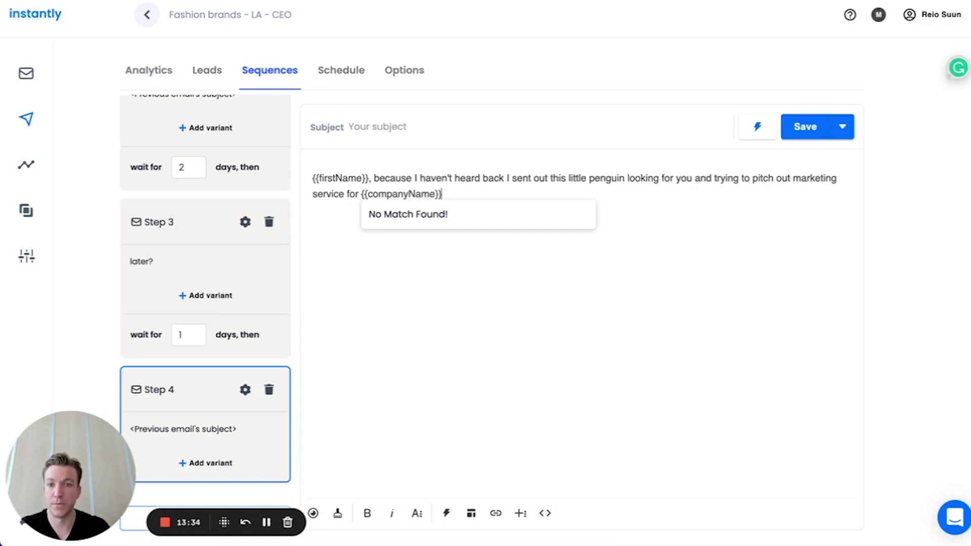
{"action": "type", "text": "."}
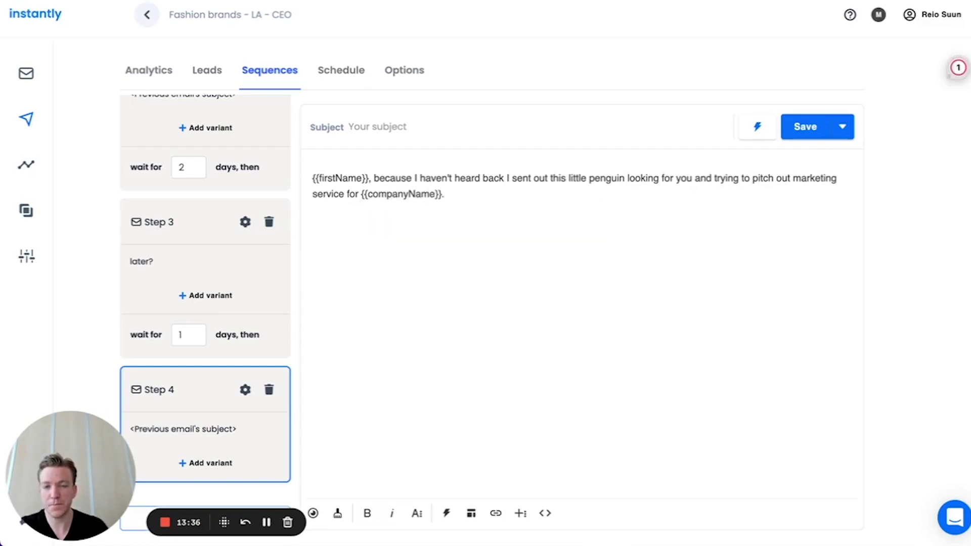
{"action": "left_click", "coordinate": [496, 515]}
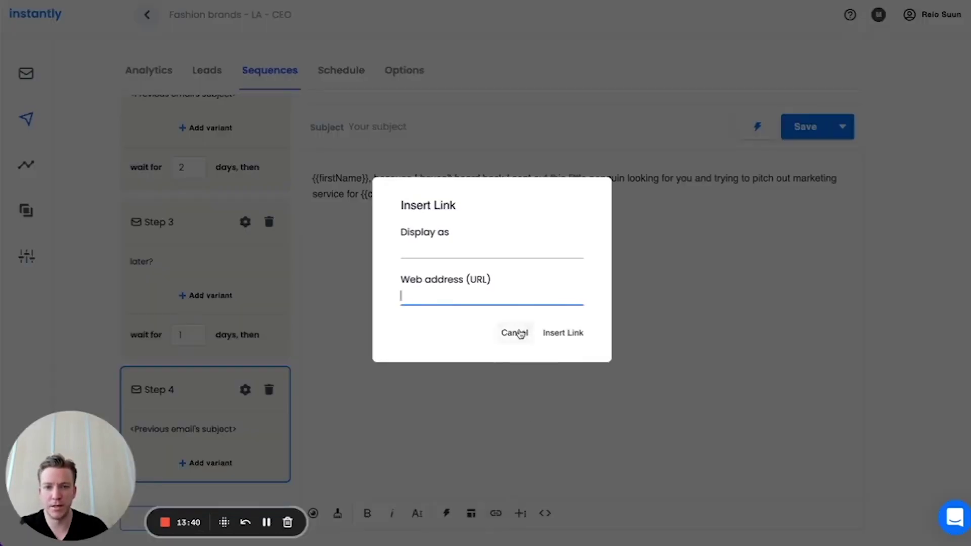
{"action": "left_click", "coordinate": [516, 332]}
Embed the penguin GIF URL, add 'should I tell the penguin to stop looking', and save
{"action": "left_click", "coordinate": [521, 513]}
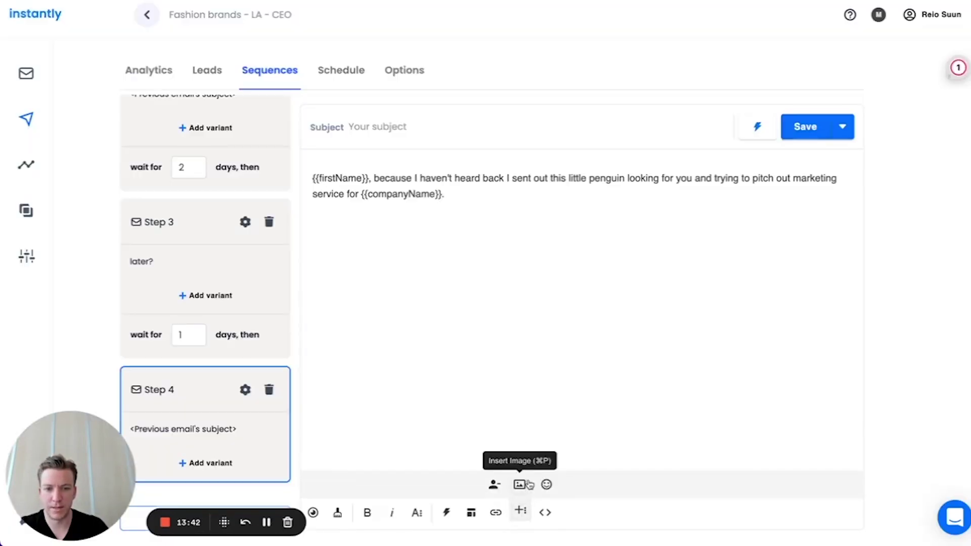
{"action": "left_click", "coordinate": [521, 485]}
{"action": "left_click", "coordinate": [653, 448]}
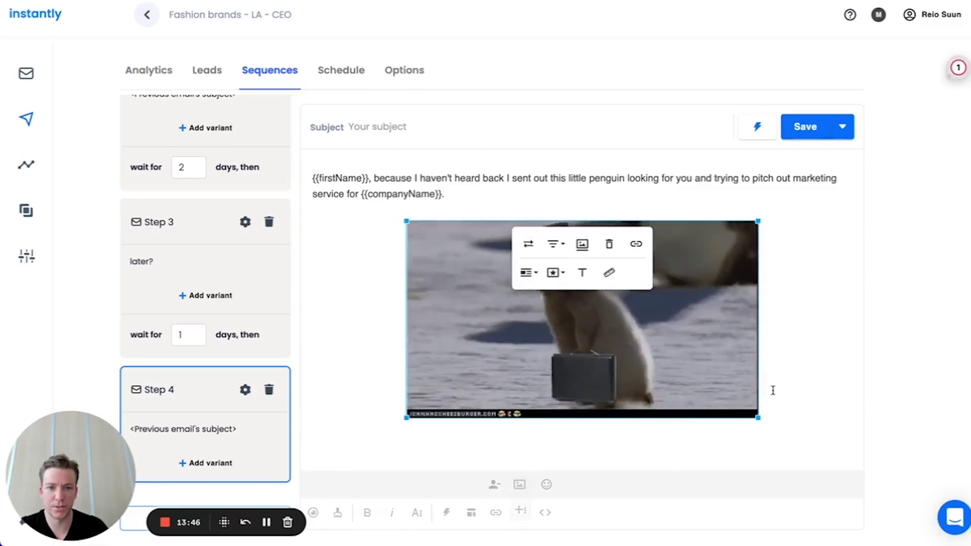
{"action": "left_click", "coordinate": [773, 390]}
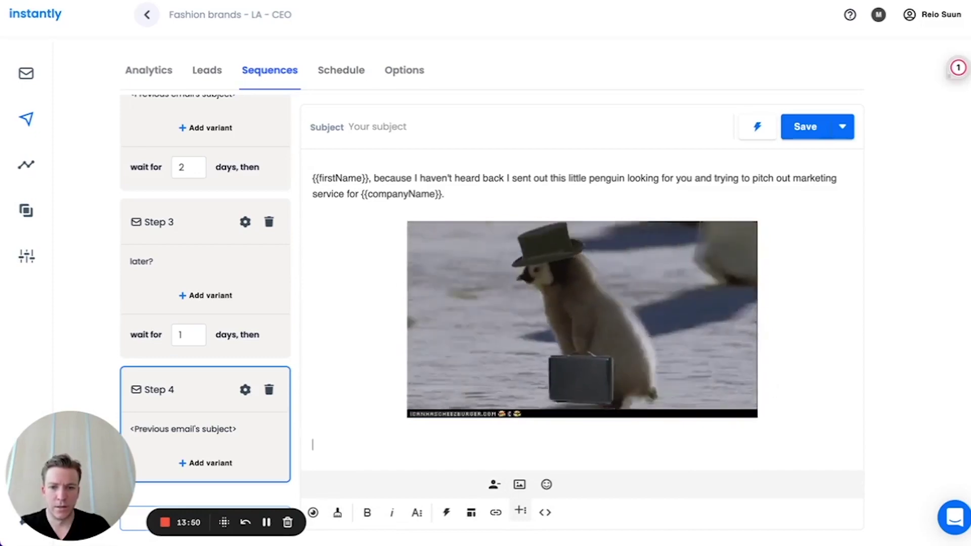
{"action": "type", "text": "Is this of int"}
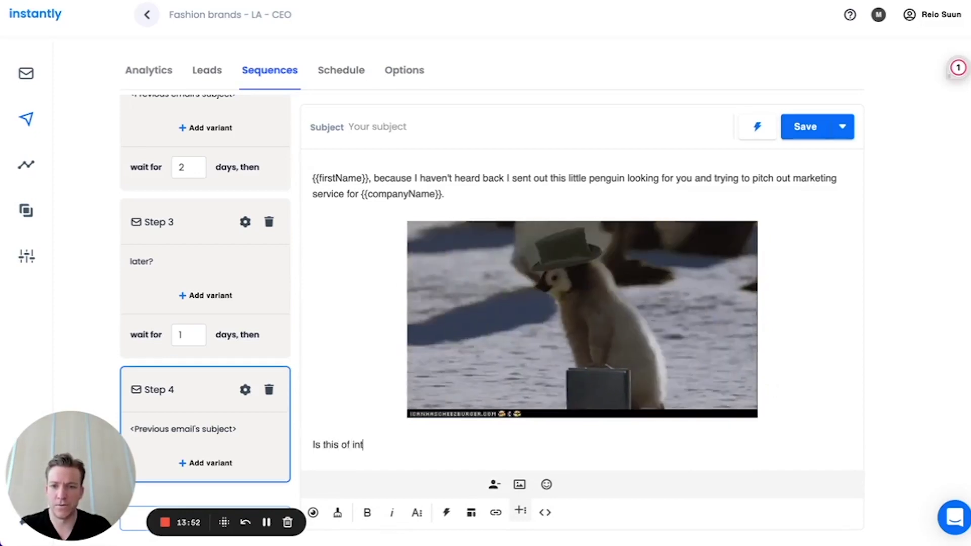
{"action": "type", "text": "erest or should "}
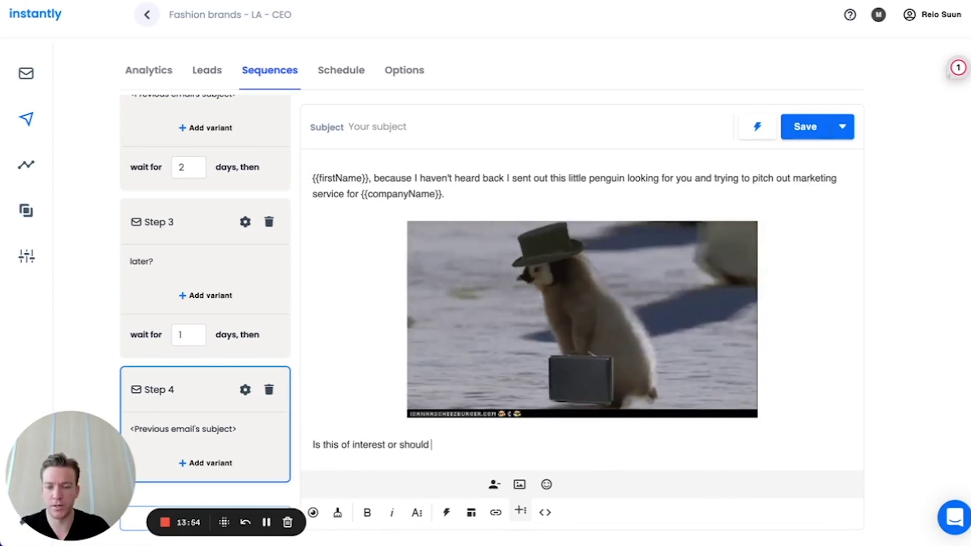
{"action": "type", "text": "I tell the penguin "}
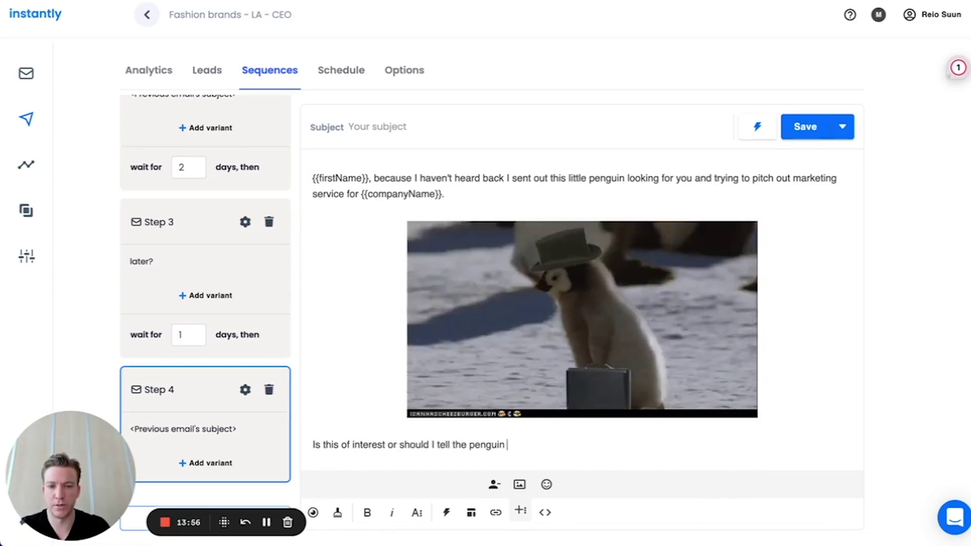
{"action": "type", "text": "to stop looking?"}
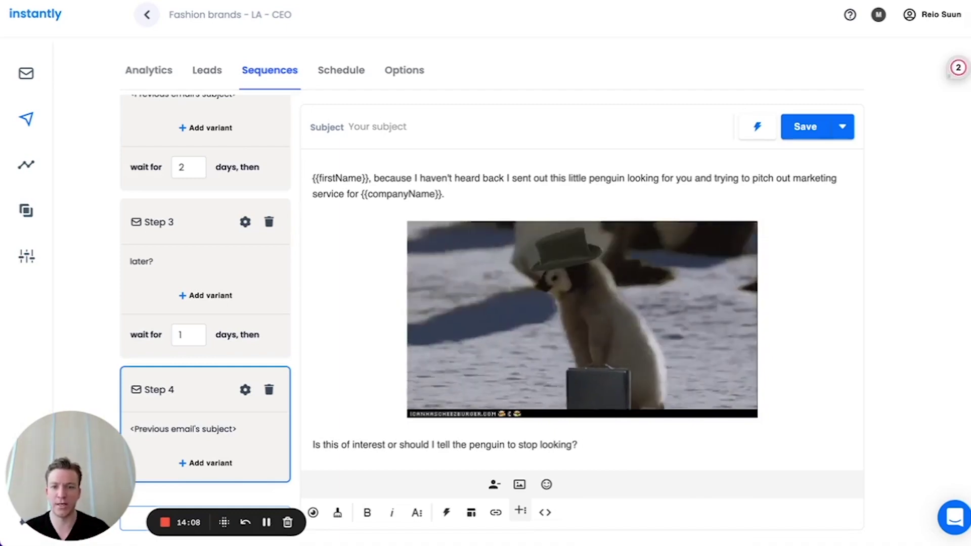
{"action": "left_click", "coordinate": [805, 127]}
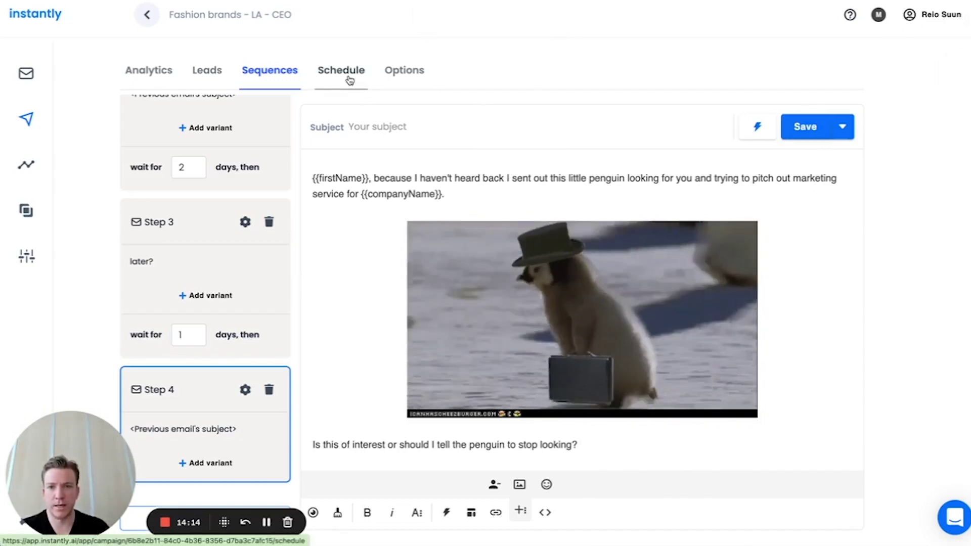
Look over the Step 3, 2 and 1 emails, re-save the sequence, and go to Schedule
{"action": "left_click", "coordinate": [348, 80]}
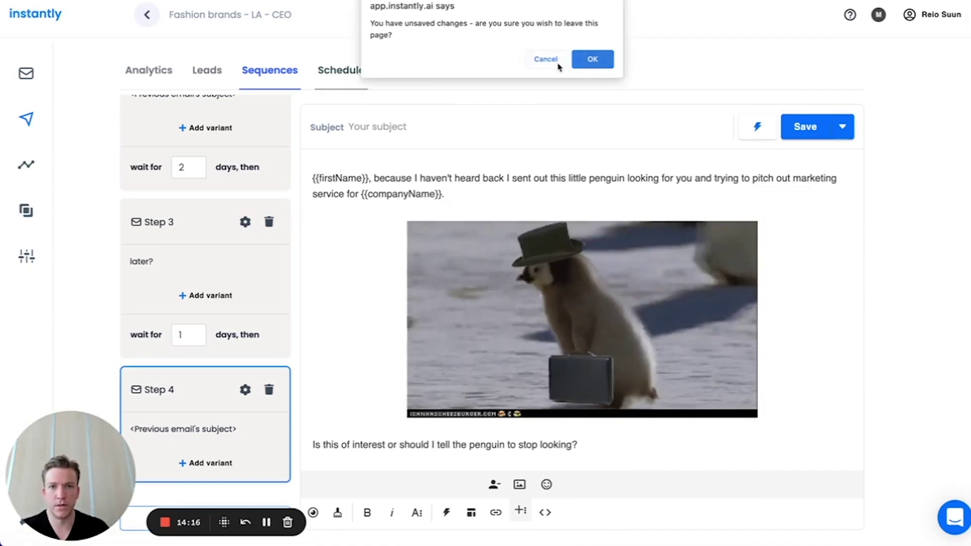
{"action": "left_click", "coordinate": [553, 61]}
{"action": "left_click", "coordinate": [222, 281]}
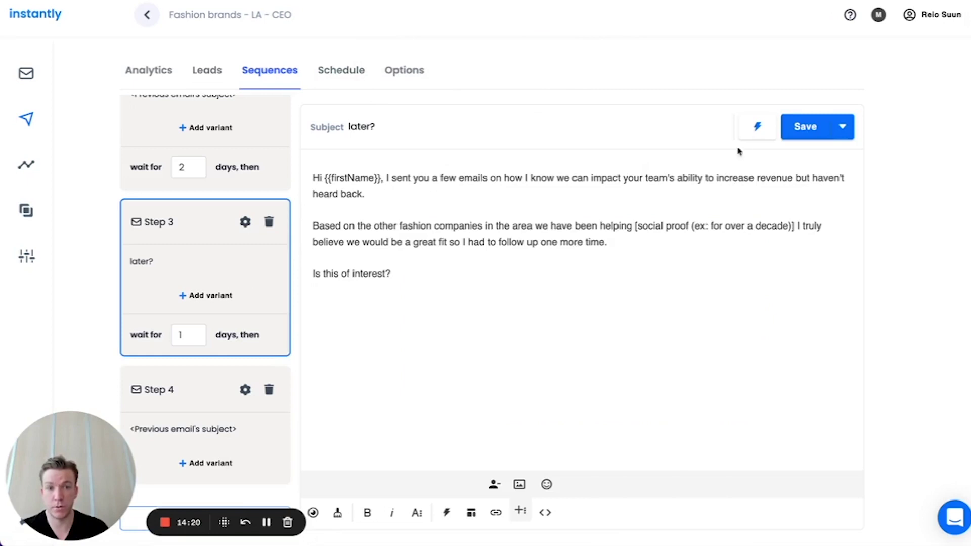
{"action": "left_click", "coordinate": [807, 127]}
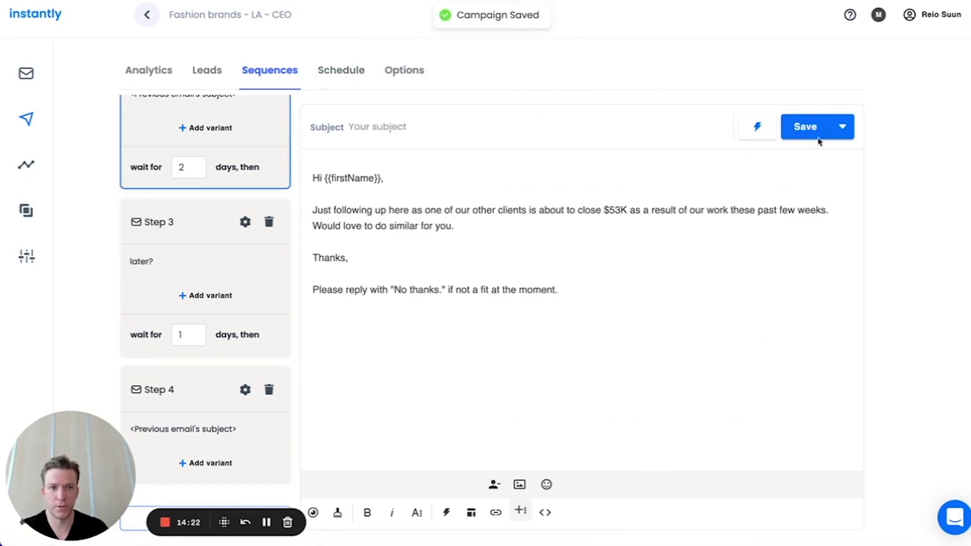
{"action": "left_click", "coordinate": [819, 137]}
{"action": "scroll", "coordinate": [247, 230], "scroll_direction": "up", "scroll_amount": 5}
{"action": "left_click", "coordinate": [236, 178]}
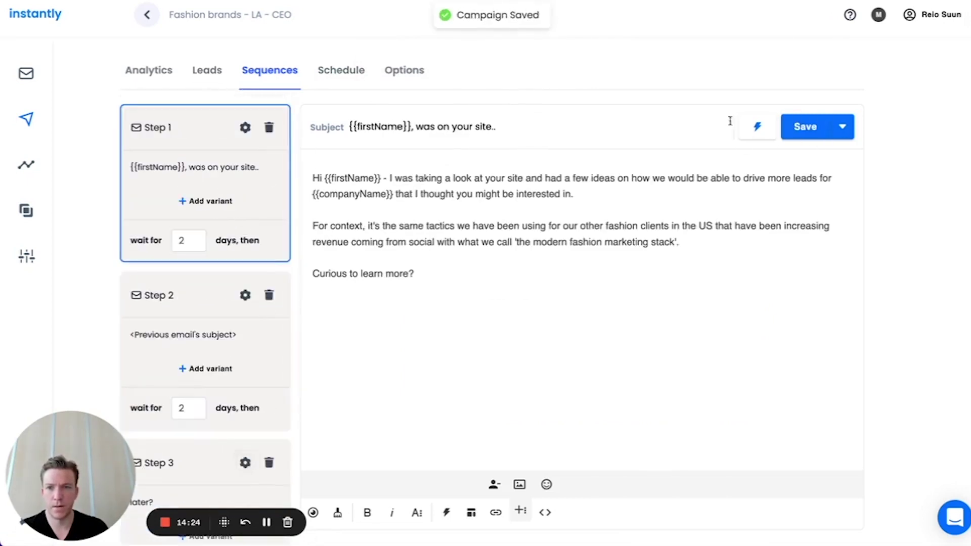
{"action": "left_click", "coordinate": [811, 123]}
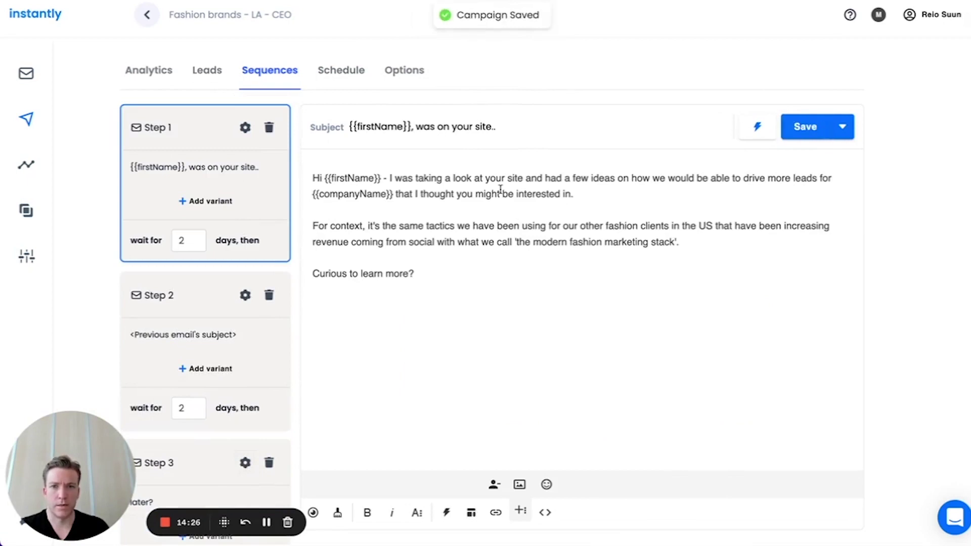
{"action": "left_click", "coordinate": [354, 74]}
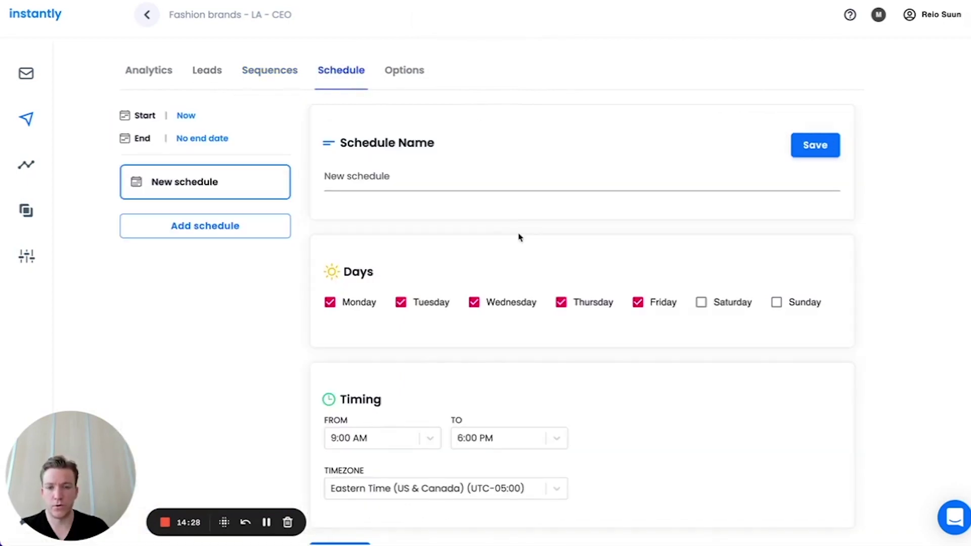
Set the schedule timezone to Pacific Time (US & Canada) and save the schedule
{"action": "scroll", "coordinate": [518, 236], "scroll_direction": "down", "scroll_amount": 1}
{"action": "scroll", "coordinate": [519, 237], "scroll_direction": "down", "scroll_amount": 1}
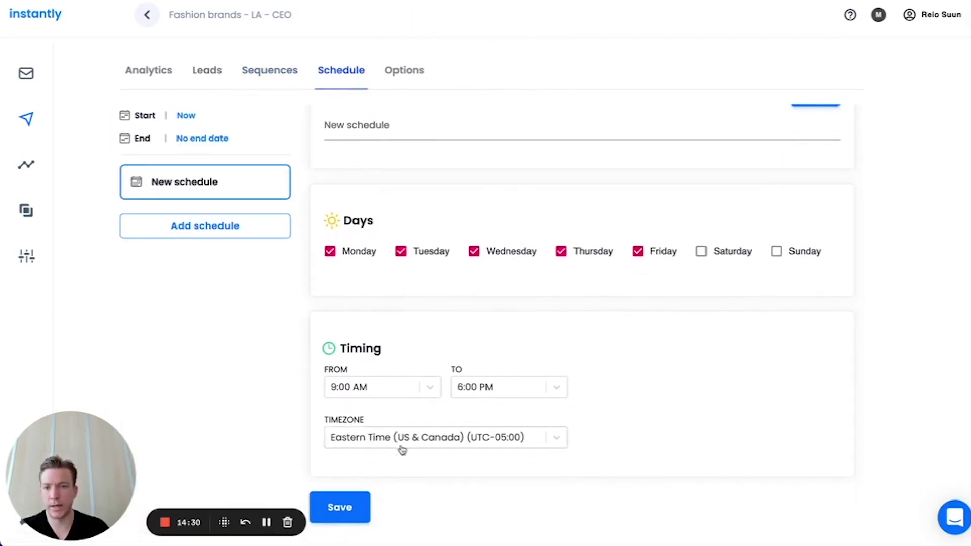
{"action": "left_click", "coordinate": [421, 443]}
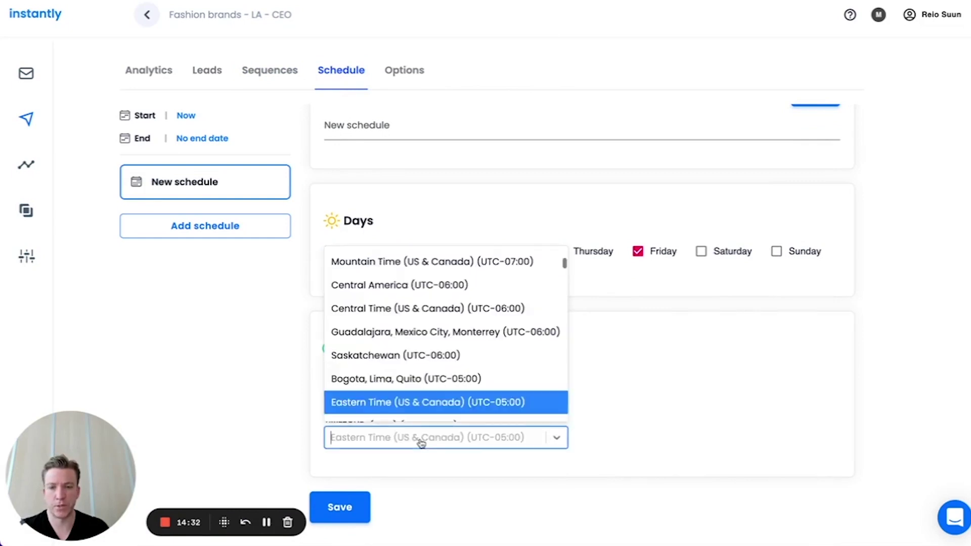
{"action": "type", "text": "paci"}
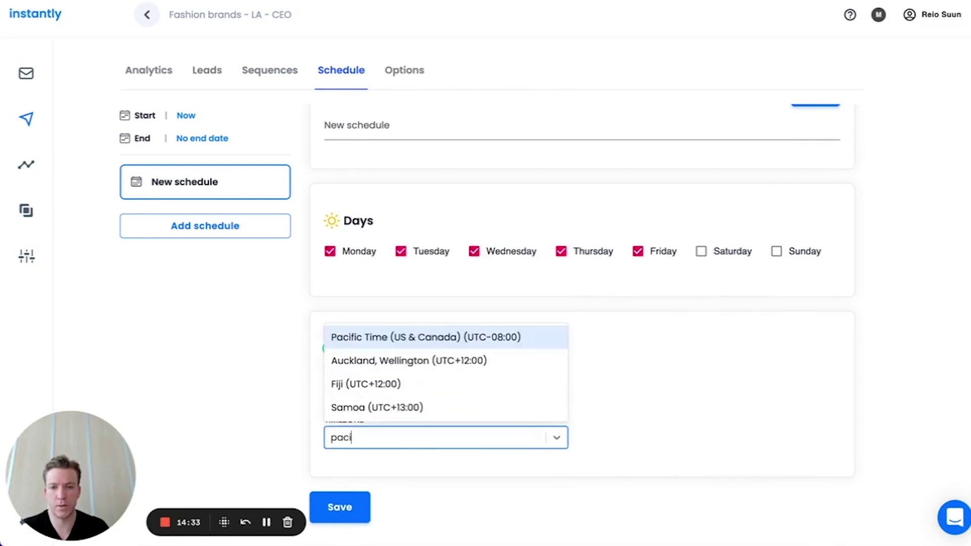
{"action": "left_click", "coordinate": [472, 335]}
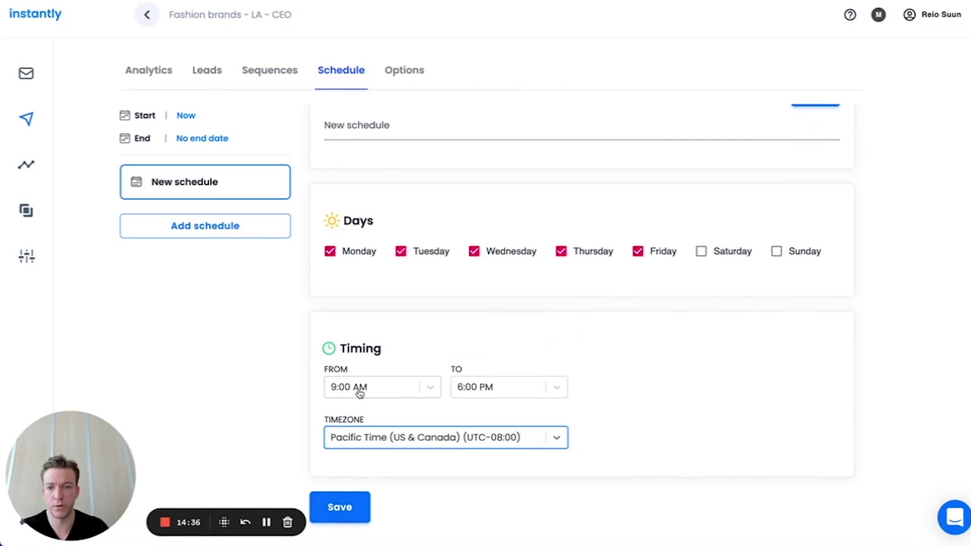
{"action": "left_click", "coordinate": [357, 503]}
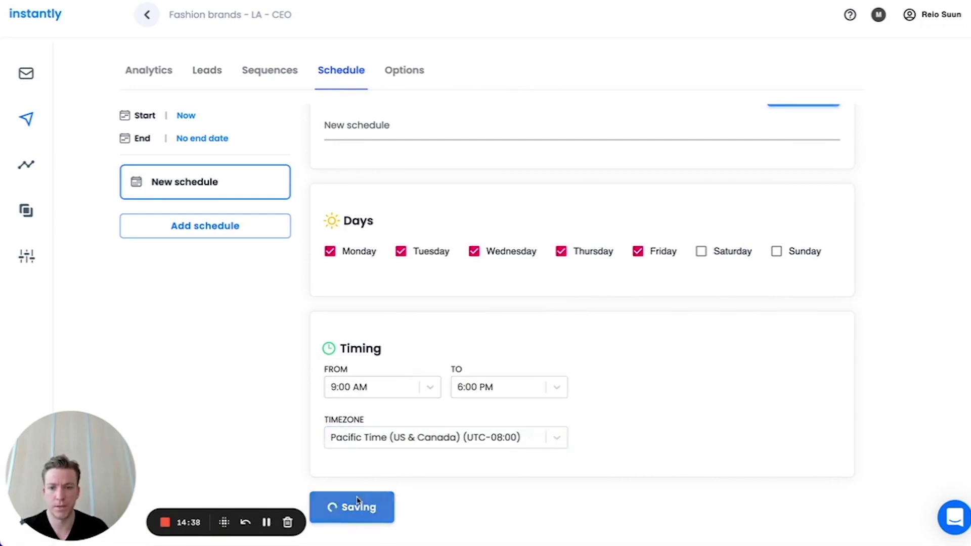
{"action": "left_click", "coordinate": [411, 73]}
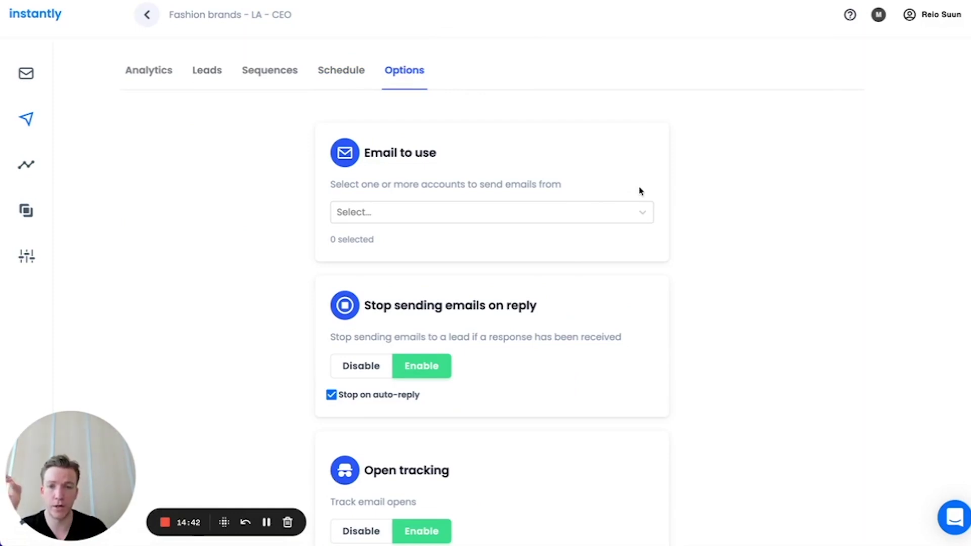
Select all 12 sending accounts in the 'Email to use' list
{"action": "left_click", "coordinate": [520, 217]}
{"action": "left_click", "coordinate": [503, 265]}
{"action": "left_click", "coordinate": [501, 275]}
{"action": "left_click", "coordinate": [501, 291]}
{"action": "left_click", "coordinate": [501, 292]}
{"action": "left_click", "coordinate": [509, 319]}
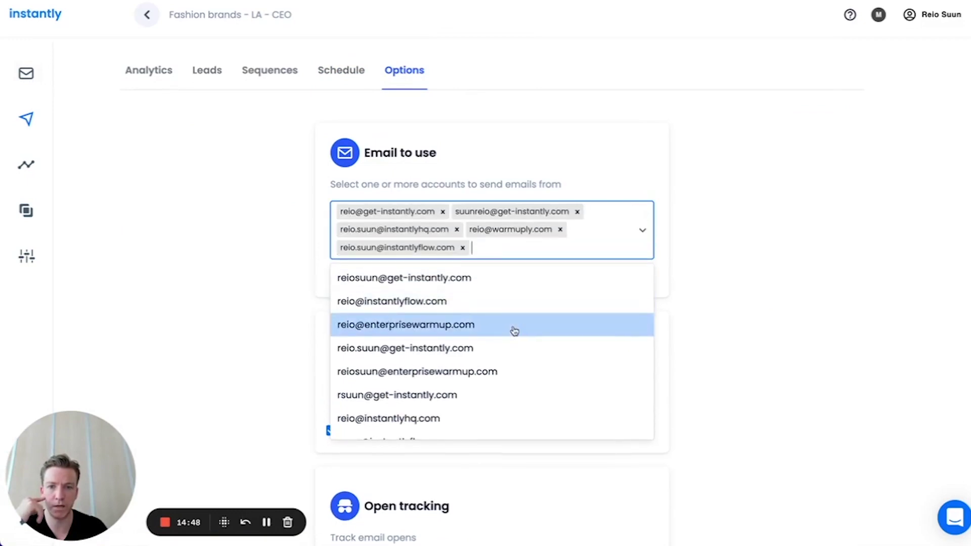
{"action": "left_click", "coordinate": [515, 331]}
{"action": "left_click", "coordinate": [520, 342]}
{"action": "left_click", "coordinate": [522, 384]}
{"action": "left_click", "coordinate": [523, 377]}
{"action": "left_click", "coordinate": [524, 380]}
{"action": "left_click", "coordinate": [524, 383]}
{"action": "left_click", "coordinate": [525, 382]}
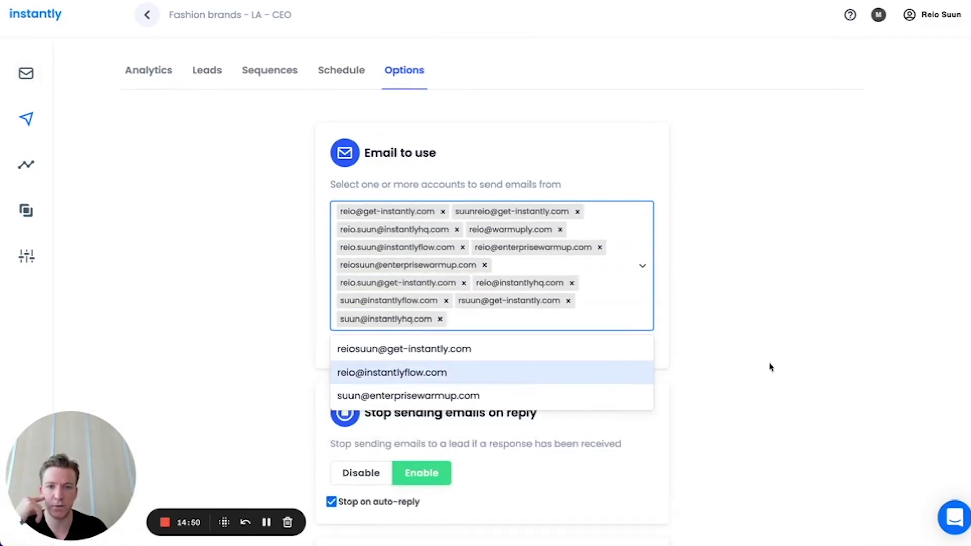
{"action": "left_click", "coordinate": [772, 368]}
{"action": "scroll", "coordinate": [753, 344], "scroll_direction": "down", "scroll_amount": 7}
{"action": "scroll", "coordinate": [741, 337], "scroll_direction": "up", "scroll_amount": 7}
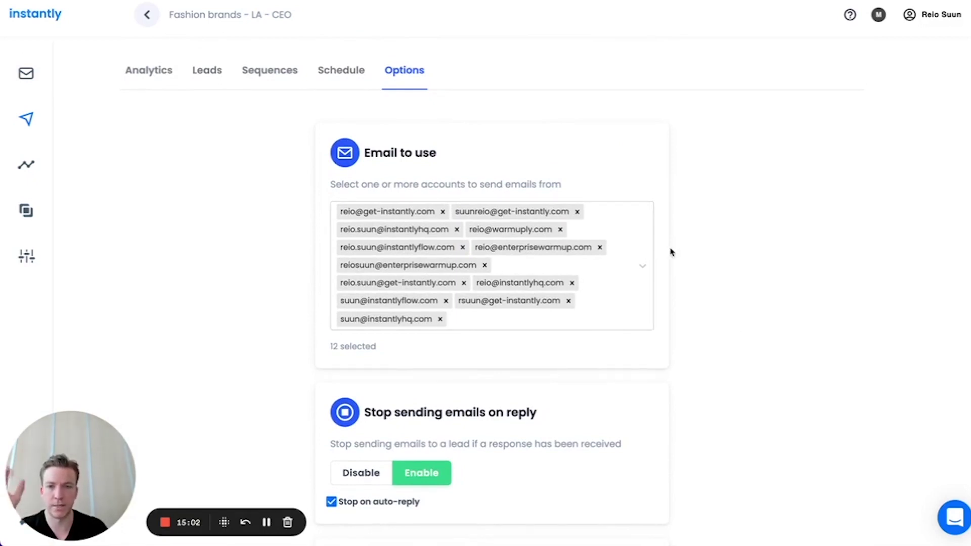
{"action": "scroll", "coordinate": [671, 252], "scroll_direction": "down", "scroll_amount": 10}
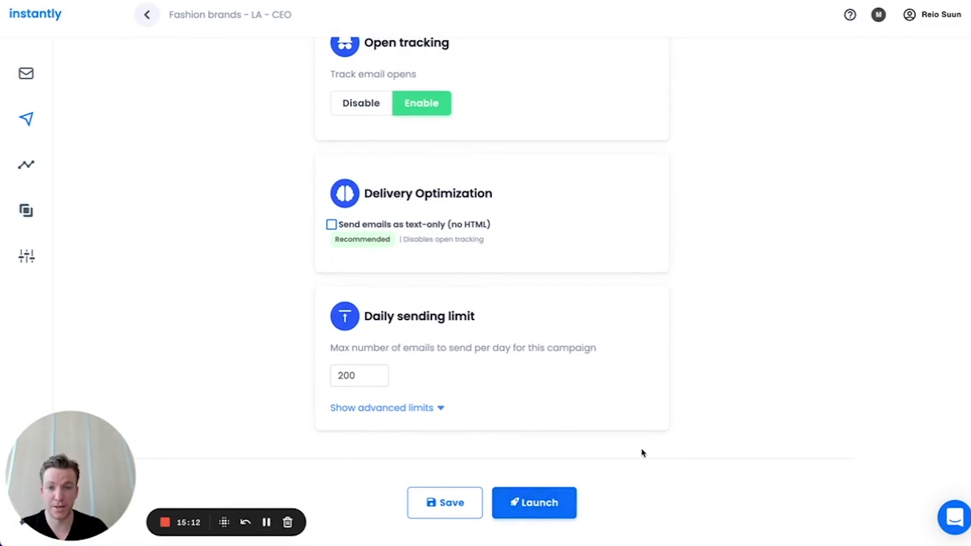
Scroll through the remaining campaign options, then return to the Sequences tab
{"action": "scroll", "coordinate": [661, 418], "scroll_direction": "up", "scroll_amount": 10}
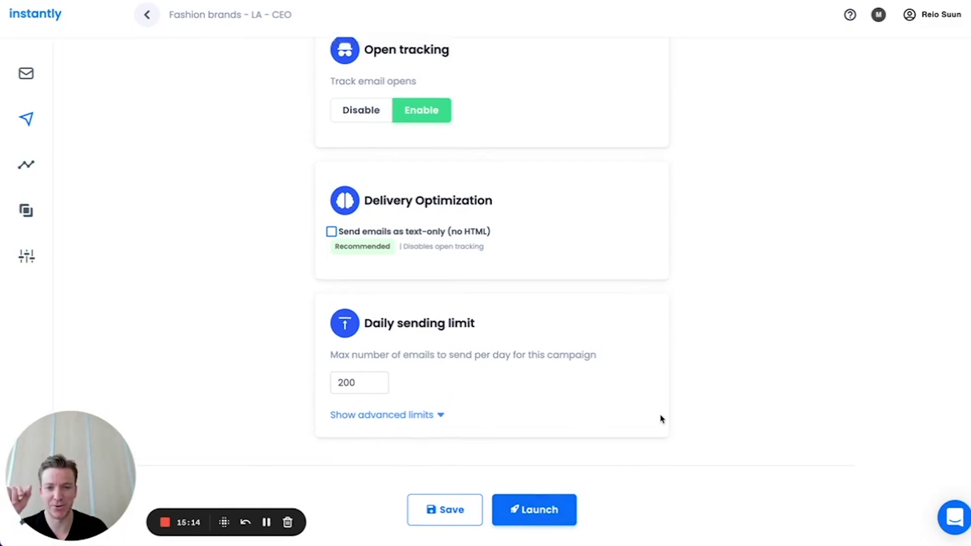
{"action": "scroll", "coordinate": [661, 419], "scroll_direction": "down", "scroll_amount": 10}
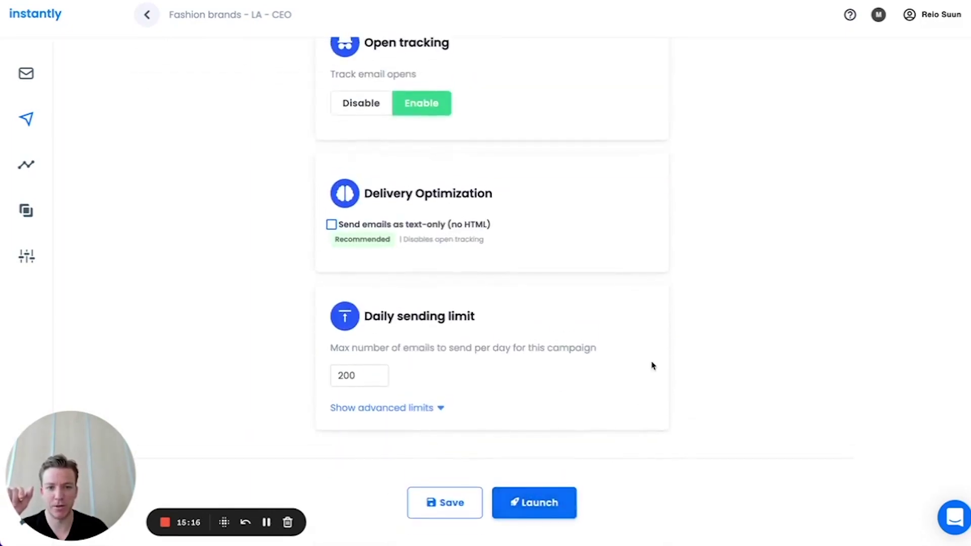
{"action": "scroll", "coordinate": [652, 364], "scroll_direction": "up", "scroll_amount": 10}
{"action": "left_click", "coordinate": [264, 71]}
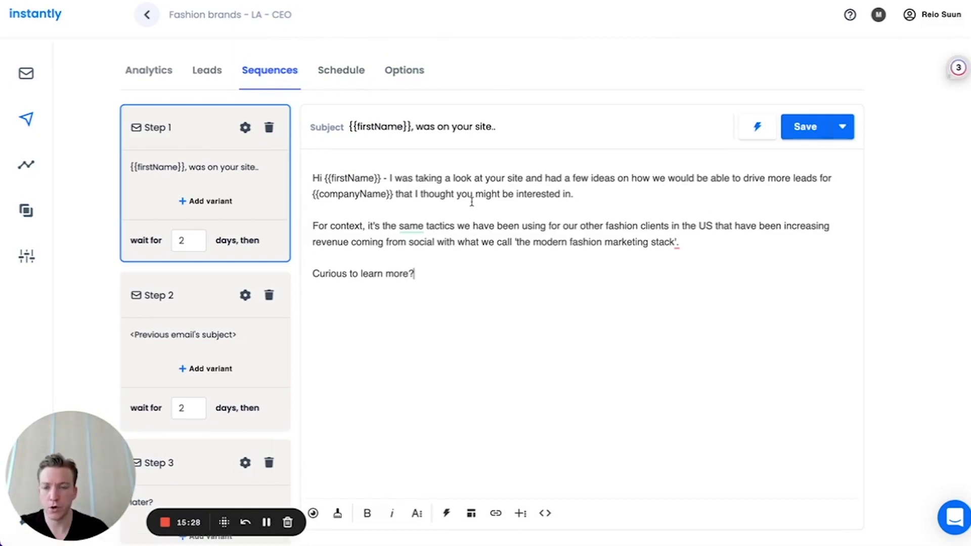
Select the Step 2 card in the sequence list to view the follow-up email
{"action": "left_click", "coordinate": [187, 301]}
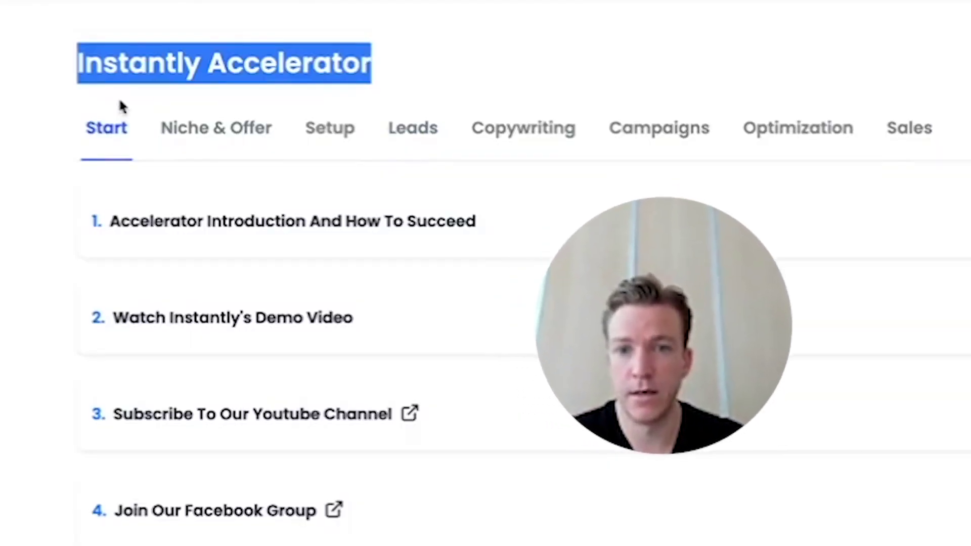
Browse the Niche & Offer, Setup and Leads lesson lists of the Instantly Accelerator course
{"action": "left_click", "coordinate": [252, 115]}
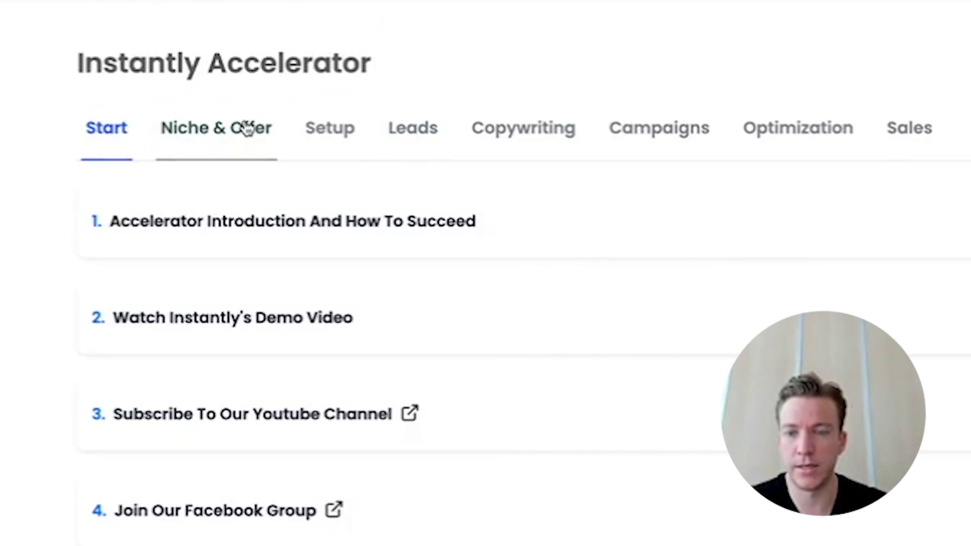
{"action": "left_click", "coordinate": [247, 129]}
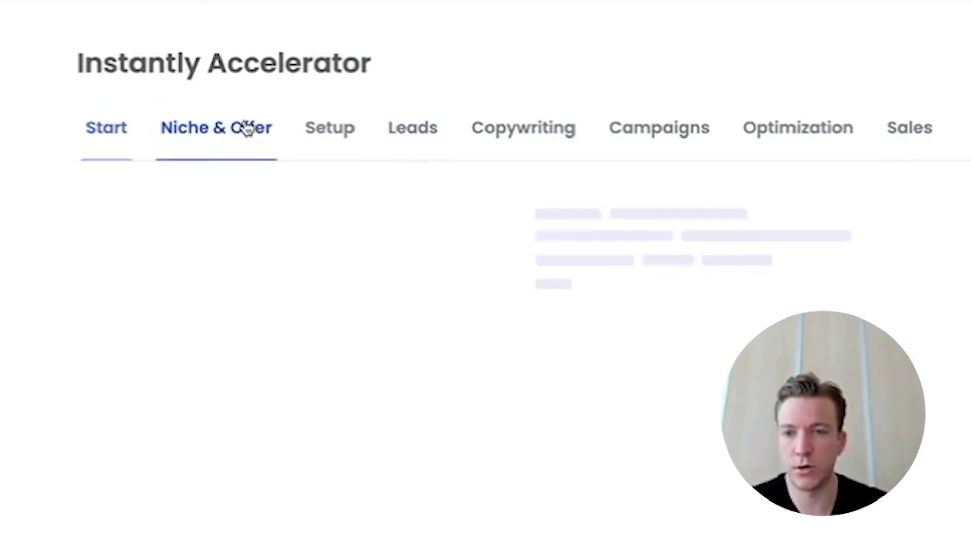
{"action": "left_click", "coordinate": [327, 133]}
{"action": "left_click", "coordinate": [427, 139]}
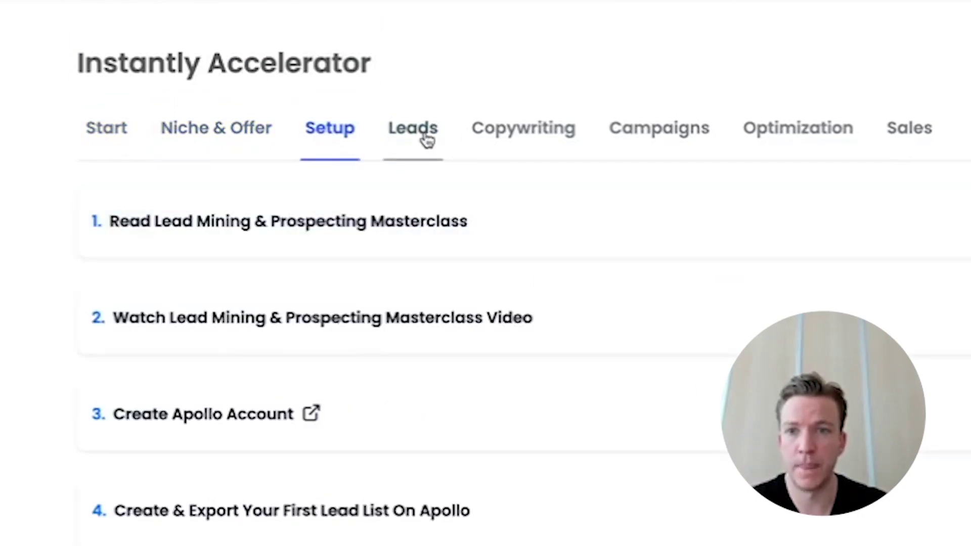
{"action": "left_click", "coordinate": [428, 140]}
{"action": "scroll", "coordinate": [521, 448], "scroll_direction": "down", "scroll_amount": 1}
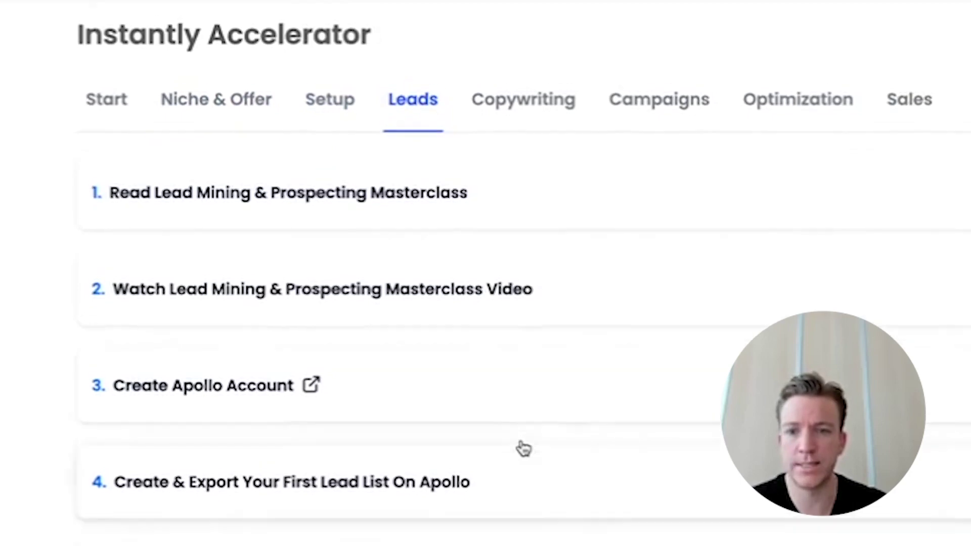
View the Copywriting, Campaigns, Optimization and Sales checklists, then return to Copywriting
{"action": "left_click", "coordinate": [532, 128]}
{"action": "left_click", "coordinate": [690, 129]}
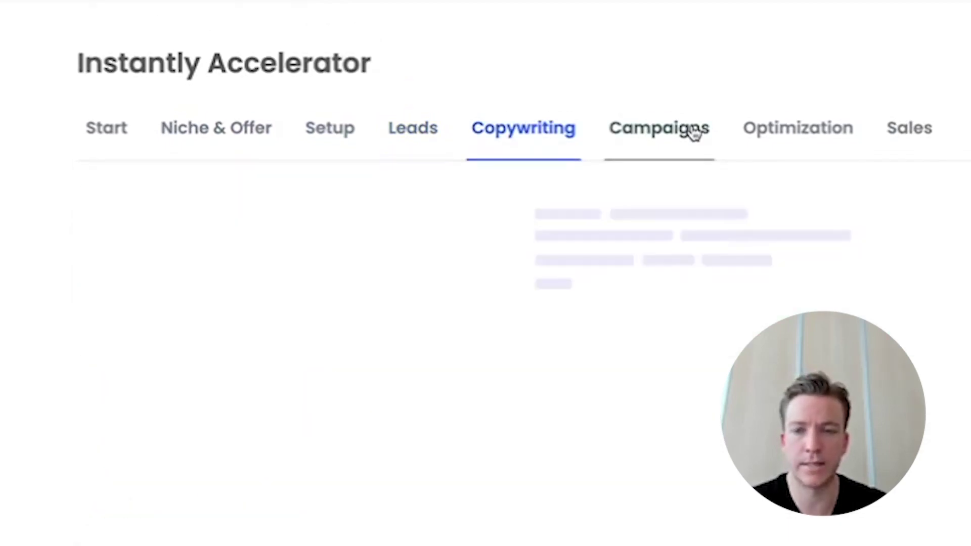
{"action": "left_click", "coordinate": [836, 130]}
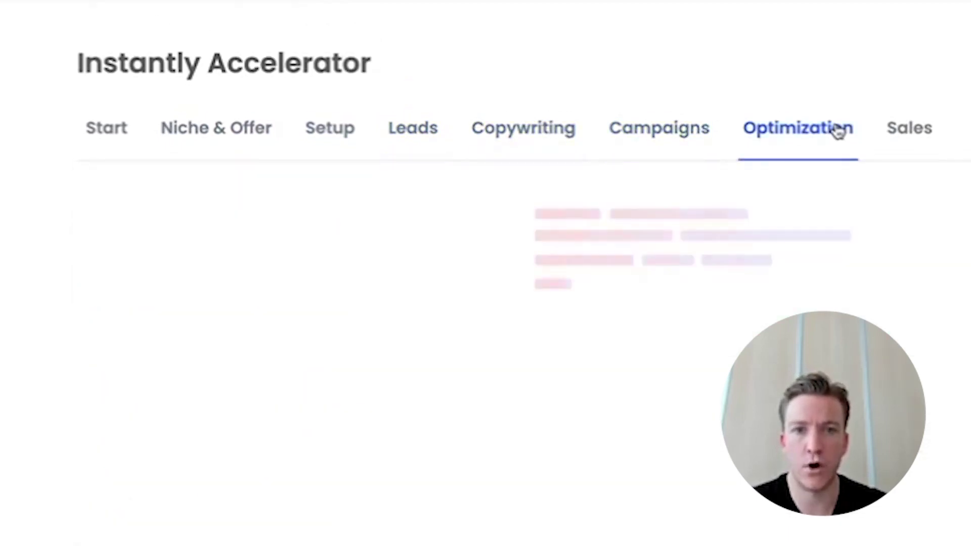
{"action": "left_click", "coordinate": [916, 127]}
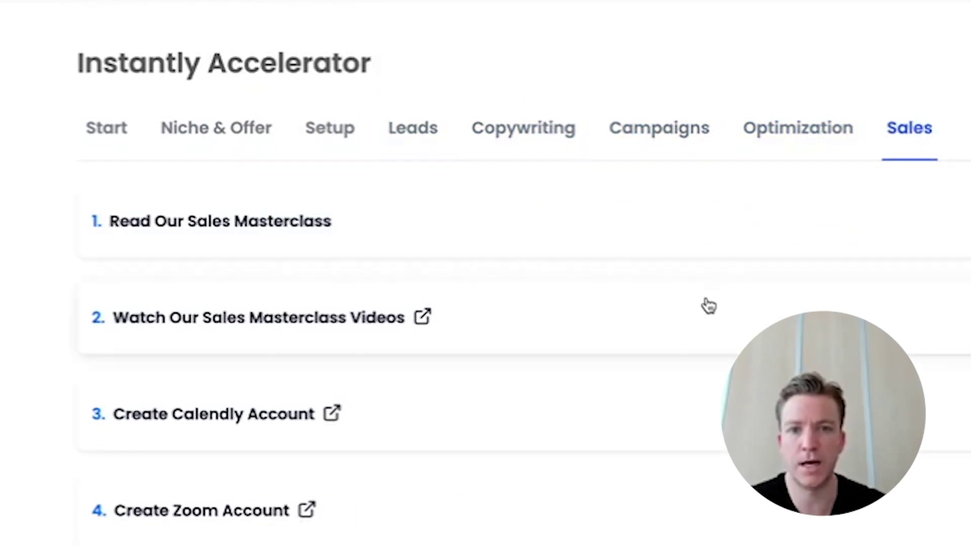
{"action": "scroll", "coordinate": [706, 306], "scroll_direction": "down", "scroll_amount": 1}
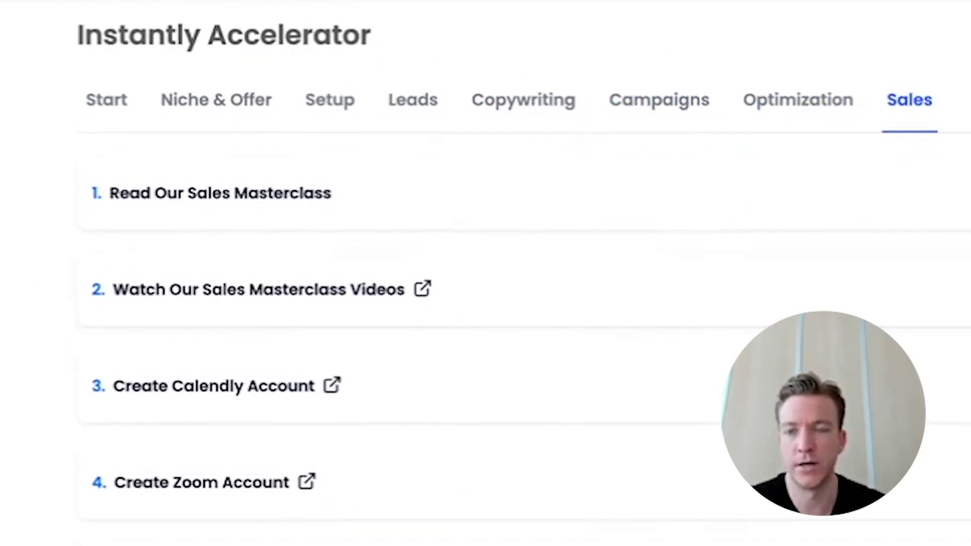
{"action": "left_click", "coordinate": [502, 109]}
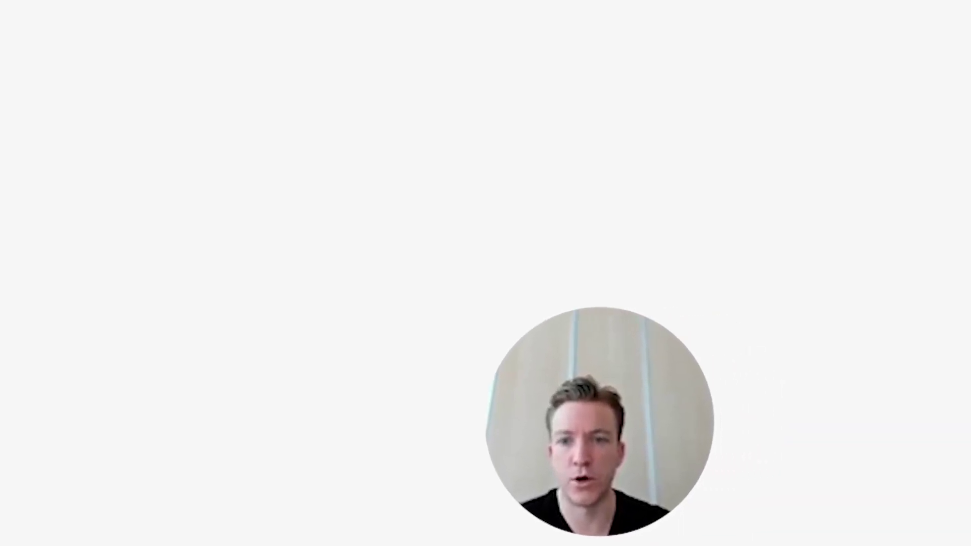